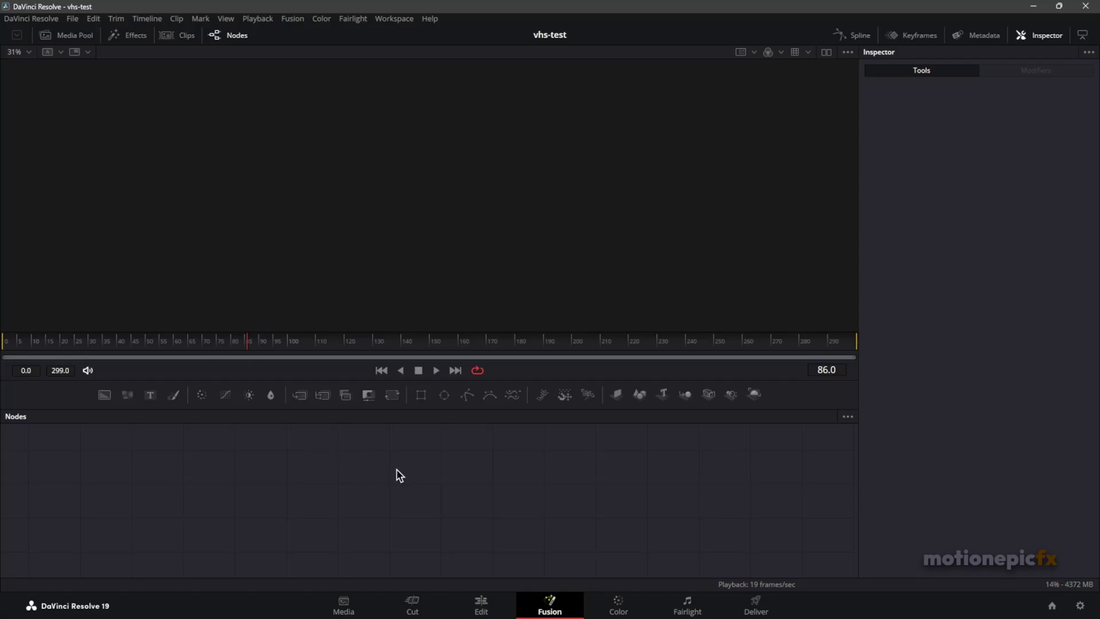
# Add the newspaper page image from the media pool to the node graph and show it in the viewer
pyautogui.scroll(-1, 371, 475)
pyautogui.click(65, 36)
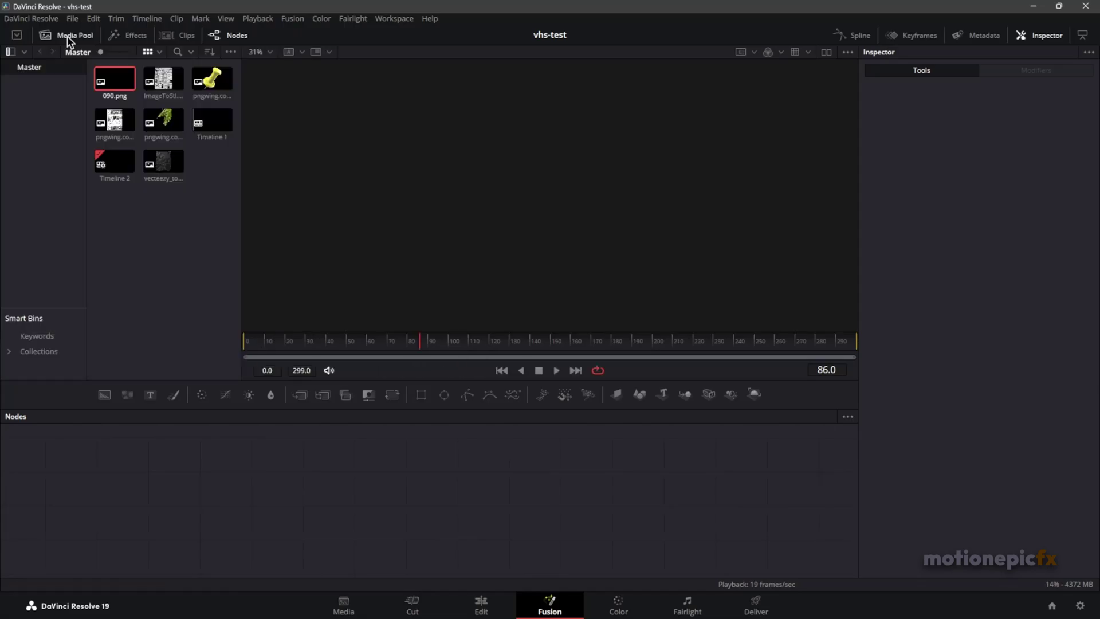
pyautogui.moveTo(164, 91); pyautogui.dragTo(351, 484)
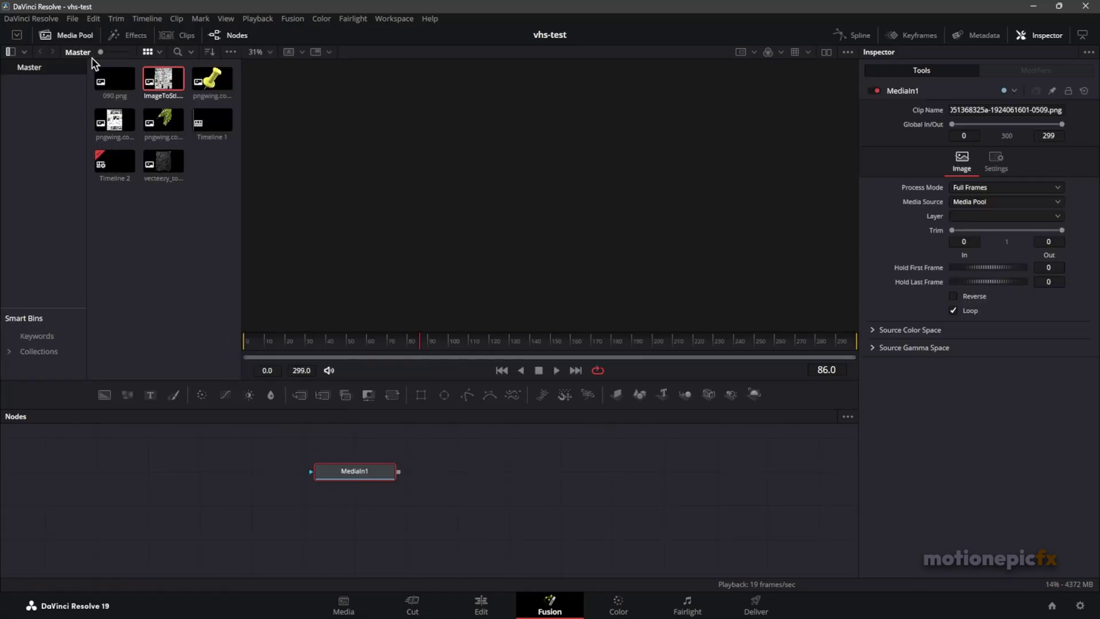
pyautogui.click(73, 36)
pyautogui.press('1')
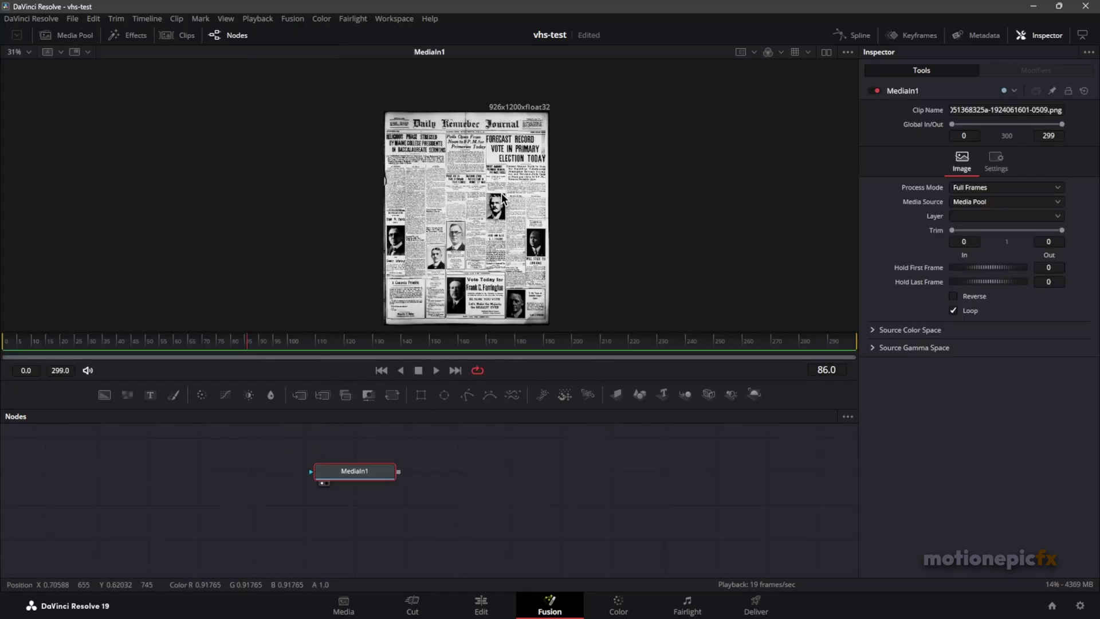
# Rename the newspaper image node as article
pyautogui.moveTo(369, 473)
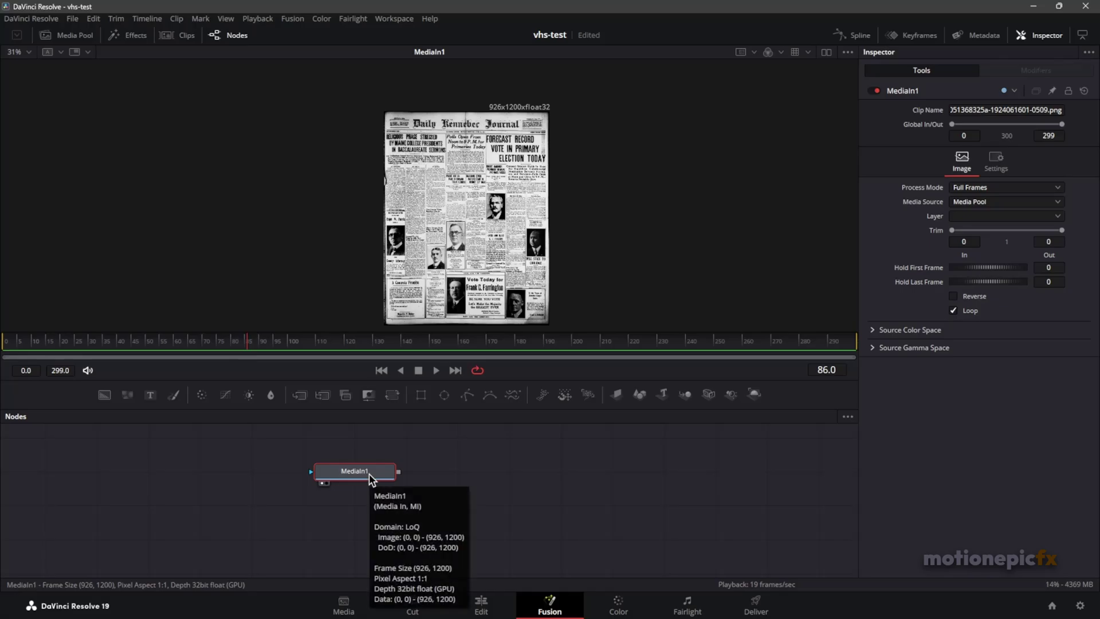
pyautogui.rightClick(369, 474)
pyautogui.click(407, 369)
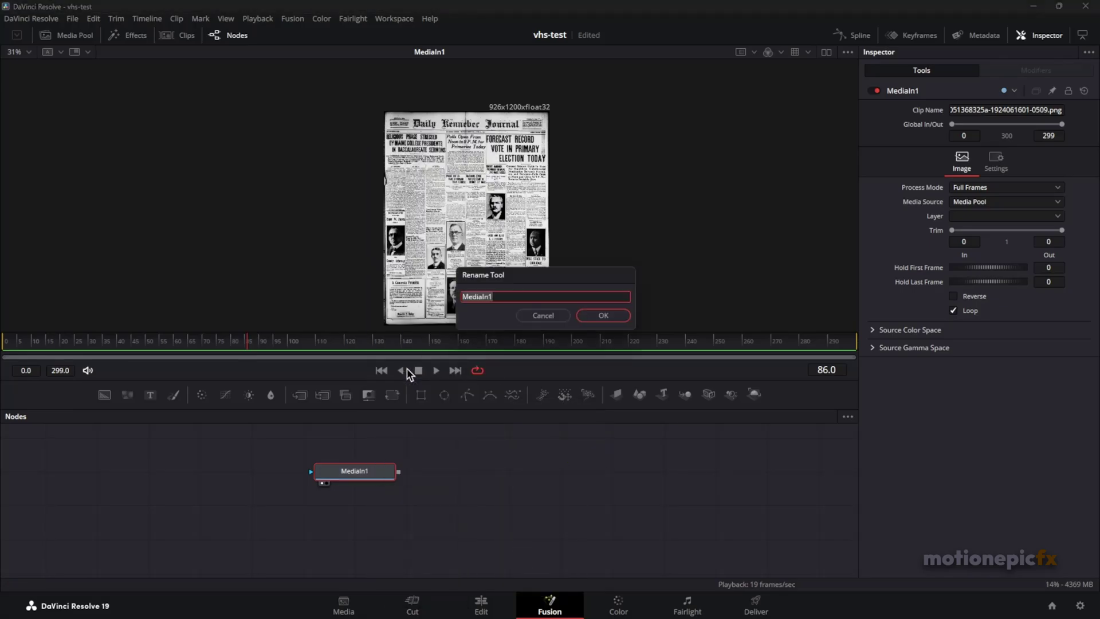
pyautogui.write('article')
pyautogui.press('Return')
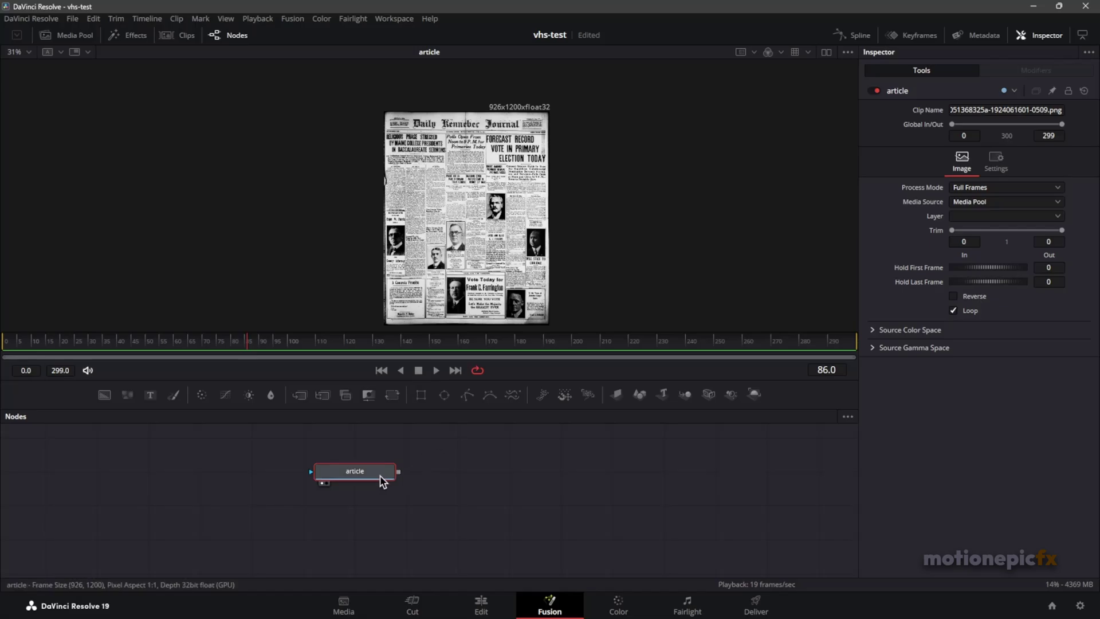
# Add a Background node merged beneath the article and place the article node above the merge
pyautogui.click(104, 395)
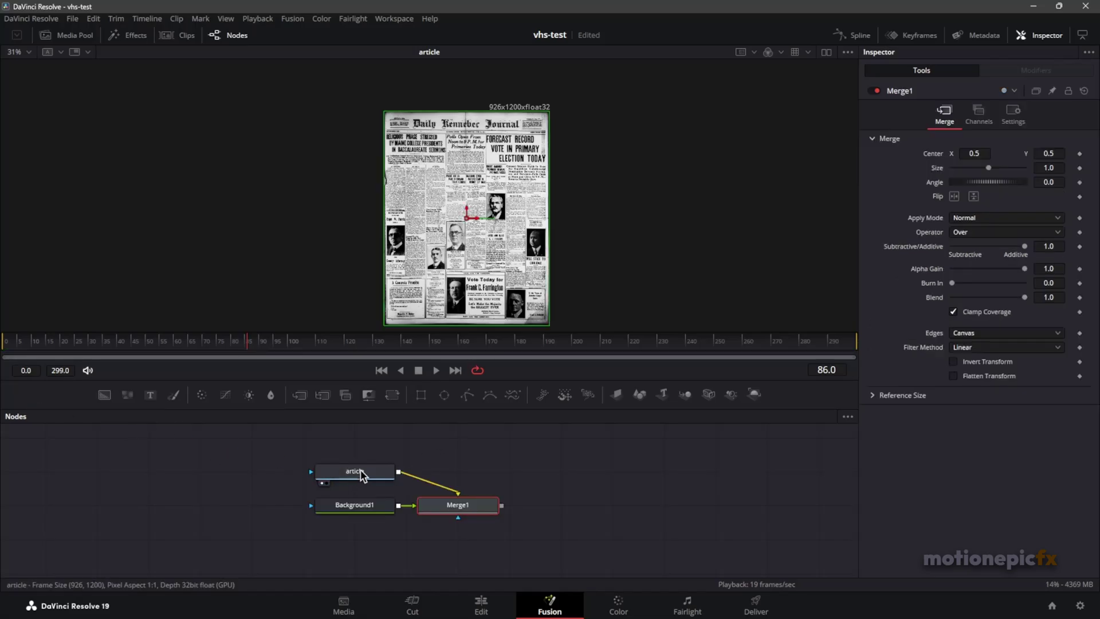
pyautogui.moveTo(370, 471); pyautogui.dragTo(473, 436)
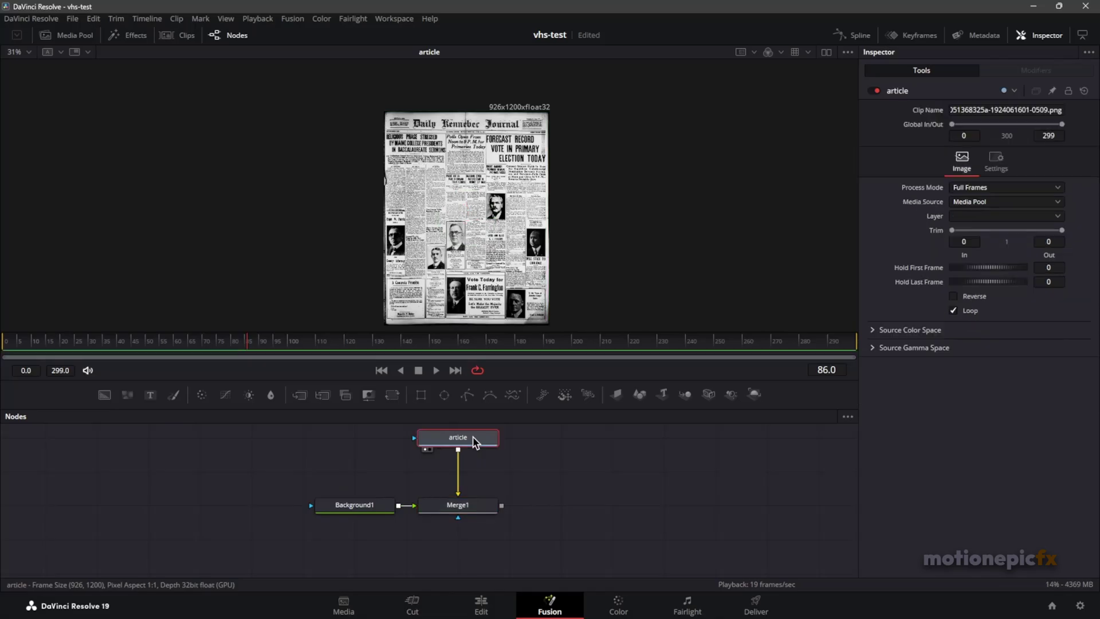
# Line up all nodes to the grid and enable arranging tools to connected
pyautogui.rightClick(605, 463)
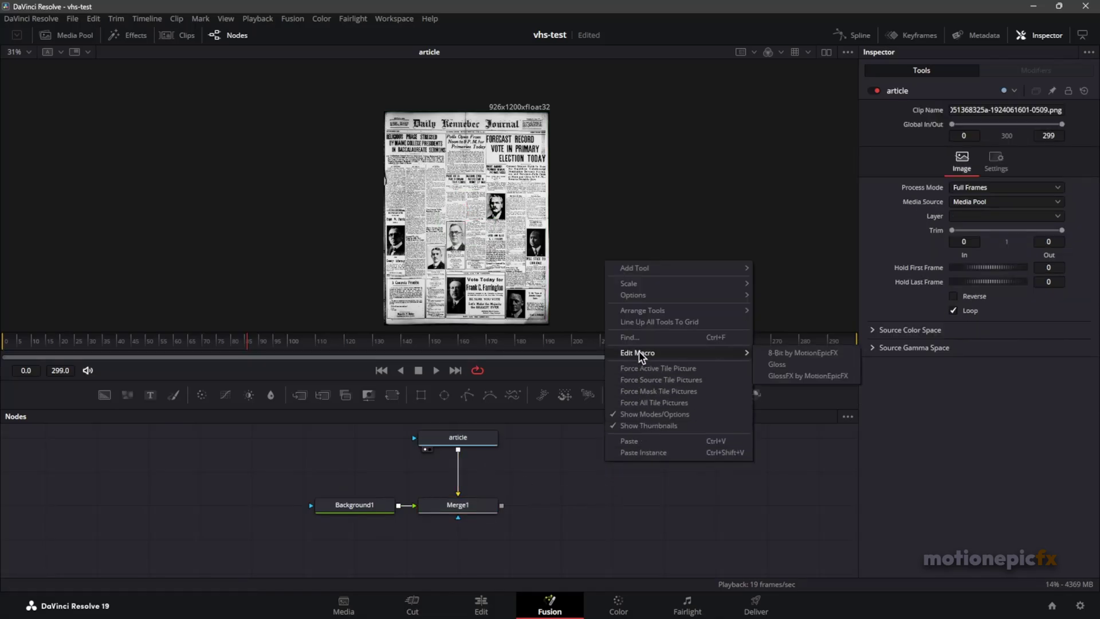
pyautogui.click(672, 321)
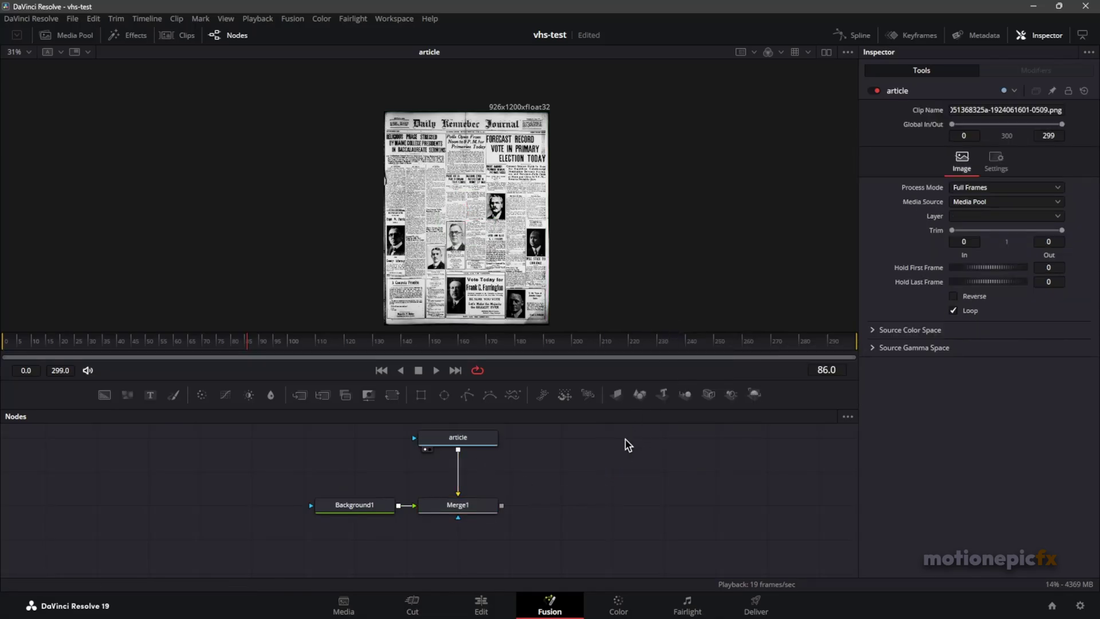
pyautogui.rightClick(623, 442)
pyautogui.moveTo(674, 292)
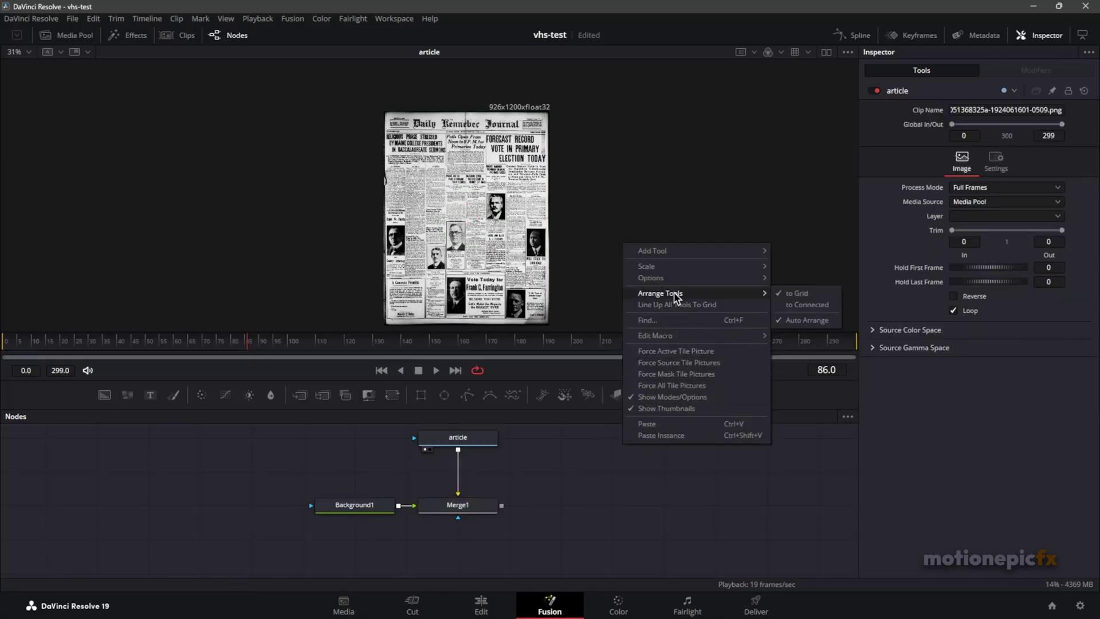
pyautogui.click(809, 304)
# Show the Merge1 output in the viewer and set the Background1 alpha to 0.0 for transparency
pyautogui.click(485, 504)
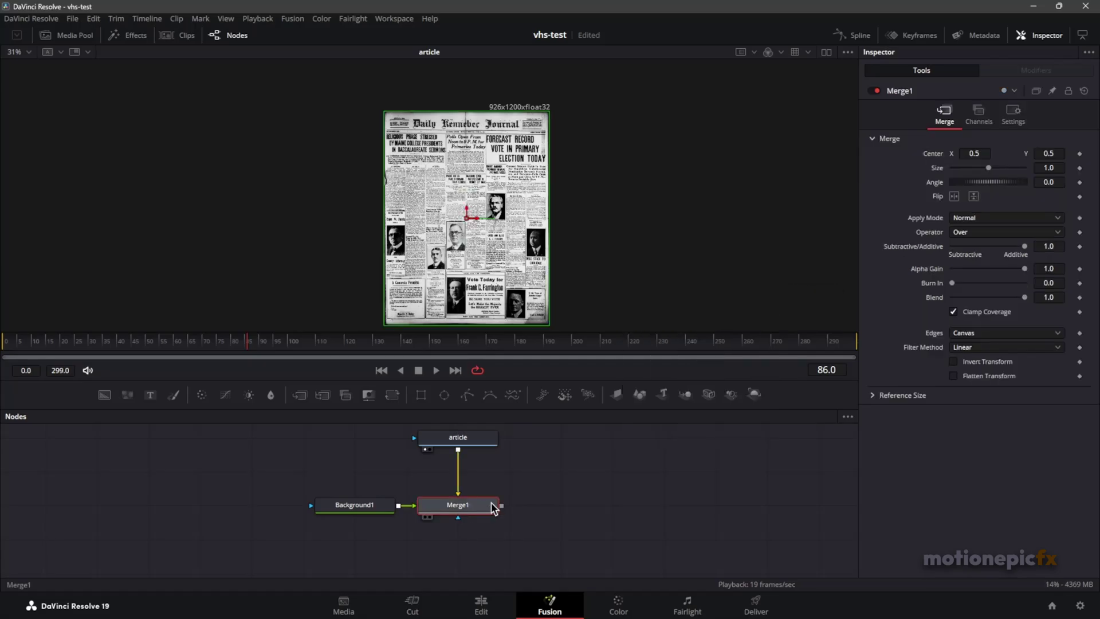
pyautogui.press('1')
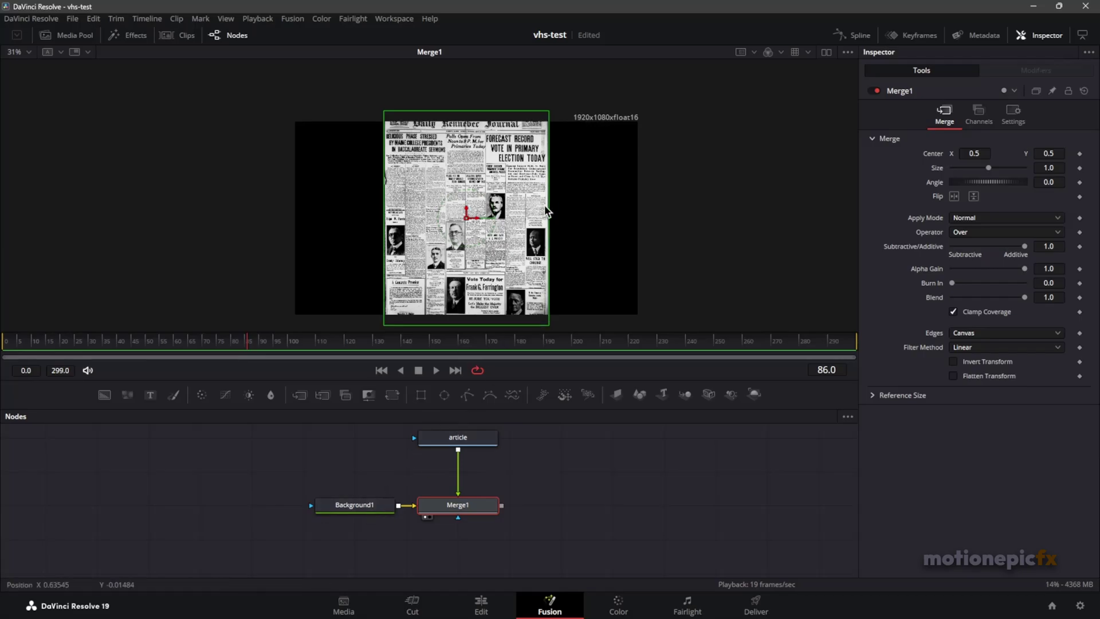
pyautogui.click(355, 507)
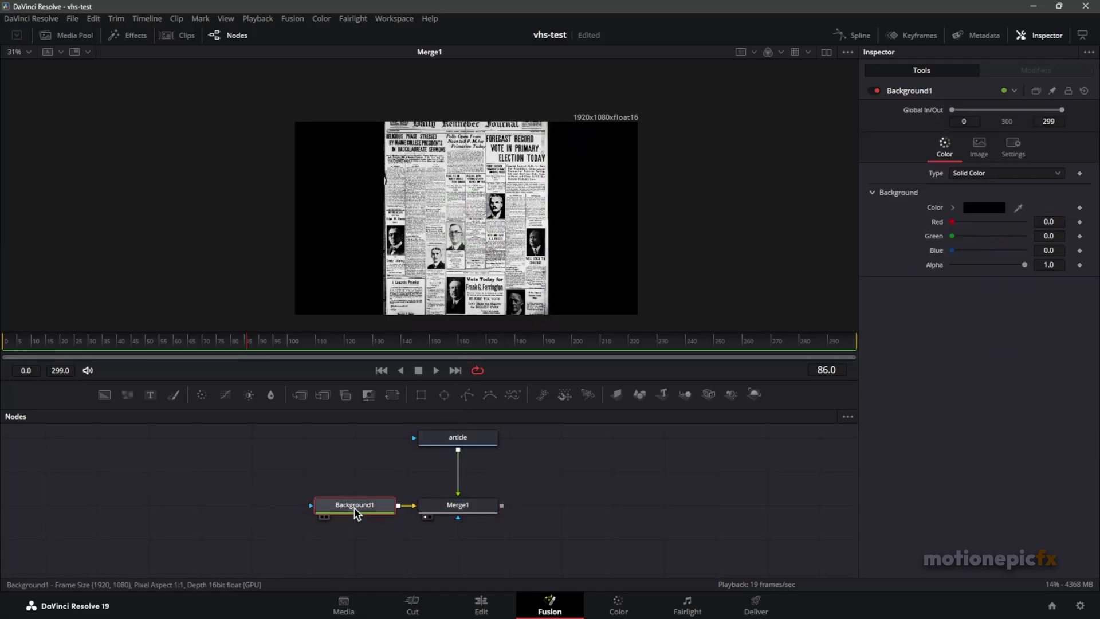
pyautogui.moveTo(1024, 265); pyautogui.dragTo(913, 267)
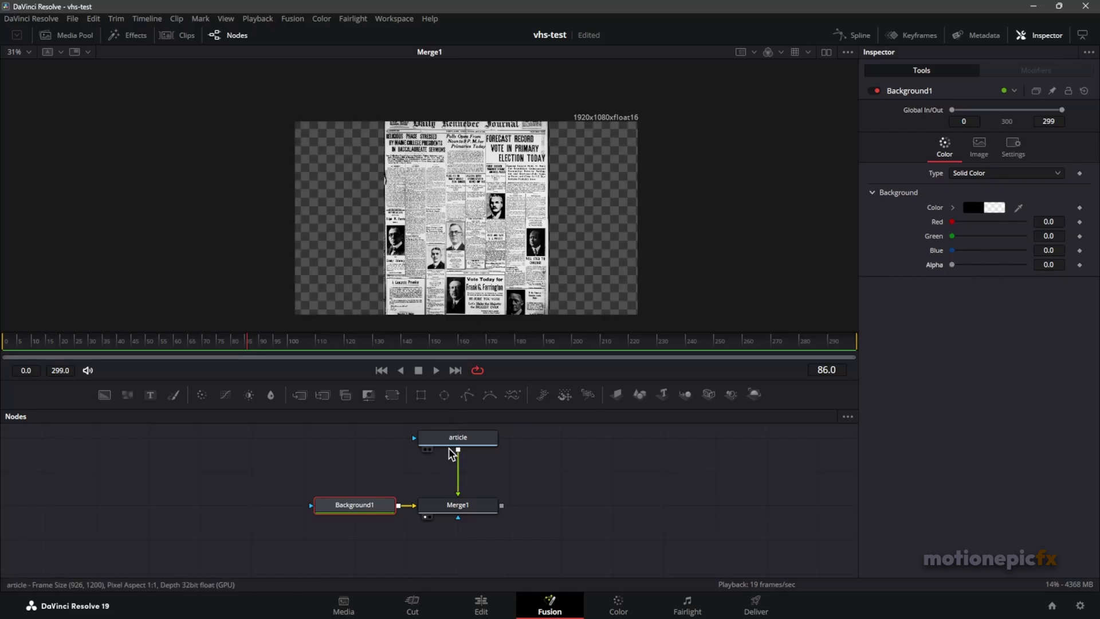
# Insert a Transform node after the article and set its size to 0.7
pyautogui.click(462, 438)
pyautogui.hotkey('shift', 'space')
pyautogui.write('pr')
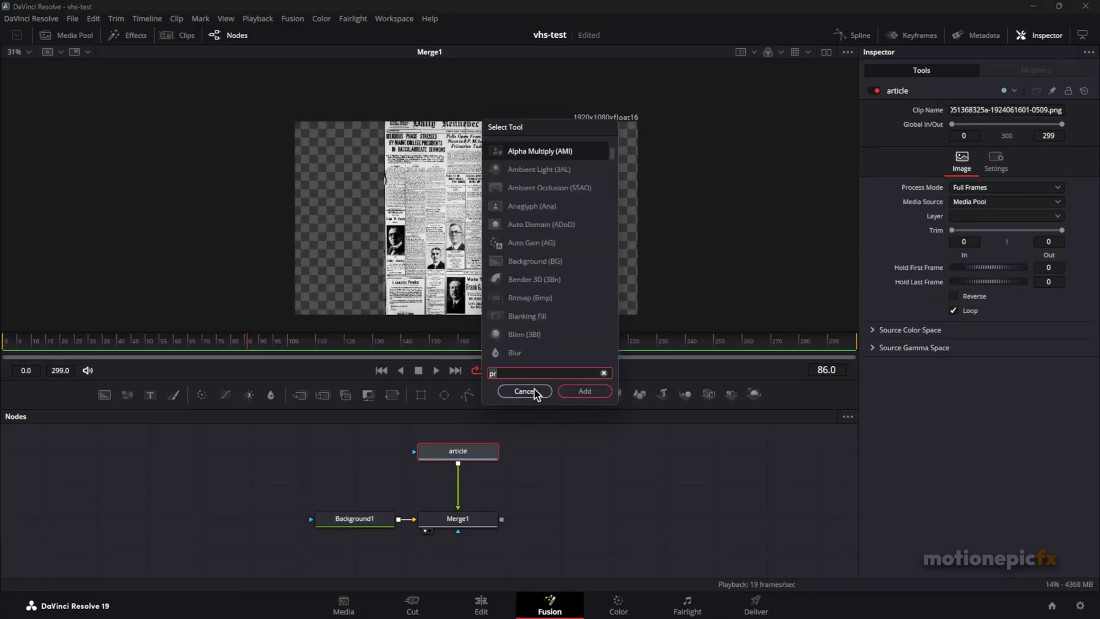
pyautogui.press('BackSpace')
pyautogui.press('BackSpace')
pyautogui.write('xf')
pyautogui.click(584, 389)
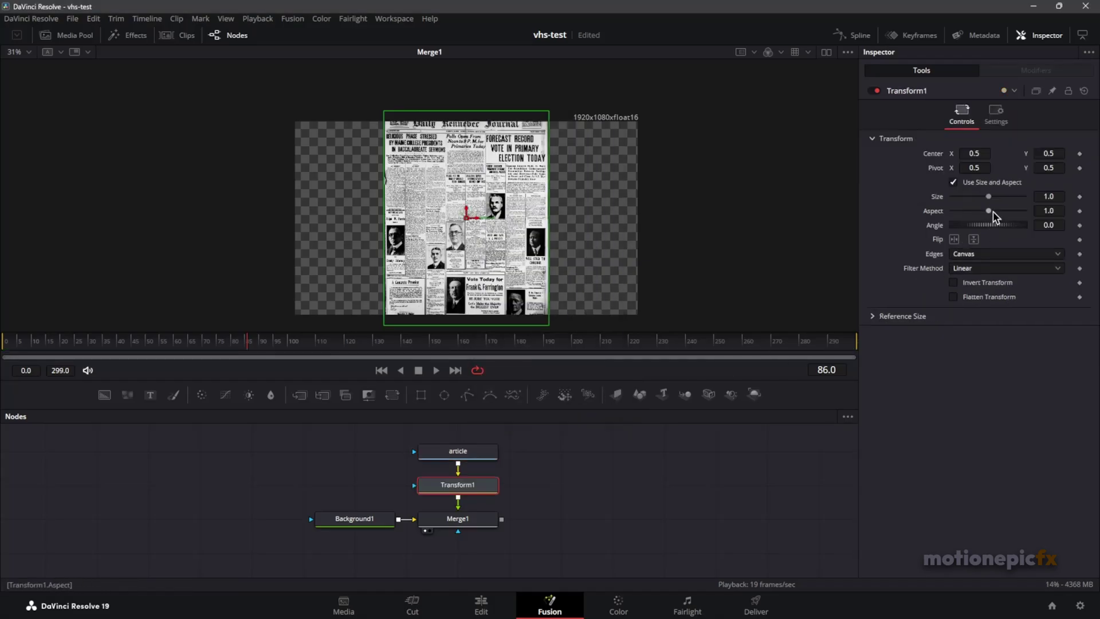
pyautogui.moveTo(991, 198); pyautogui.dragTo(980, 201)
# Add the crumpled paper image from the media pool, merge Merge1 over it and show the new merge in the viewer
pyautogui.scroll(-3, 538, 519)
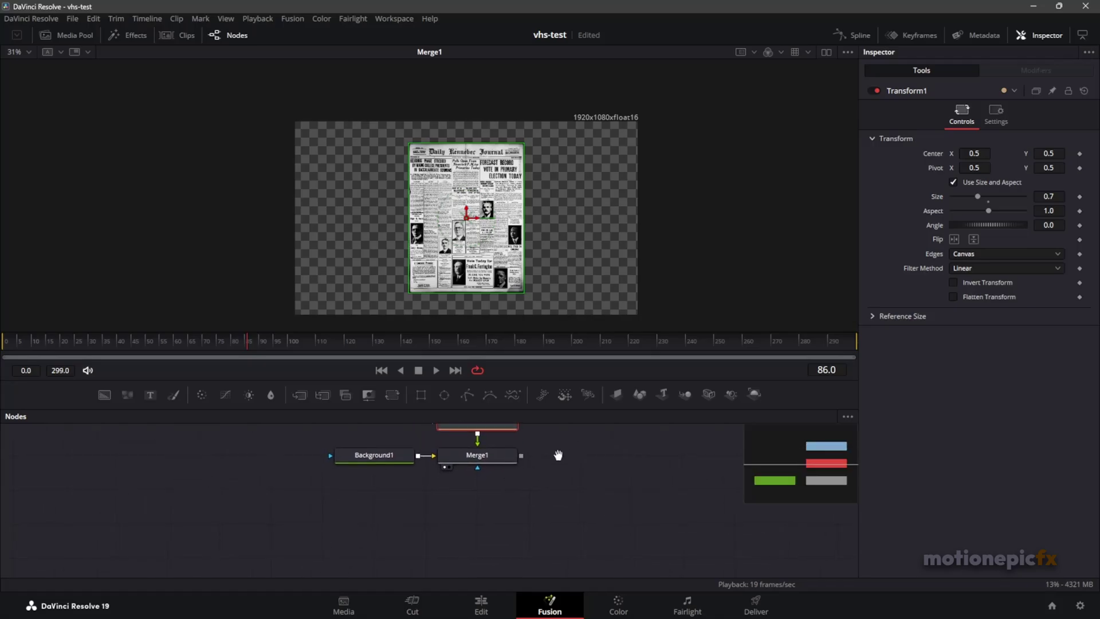
pyautogui.click(67, 36)
pyautogui.moveTo(163, 164); pyautogui.dragTo(377, 488)
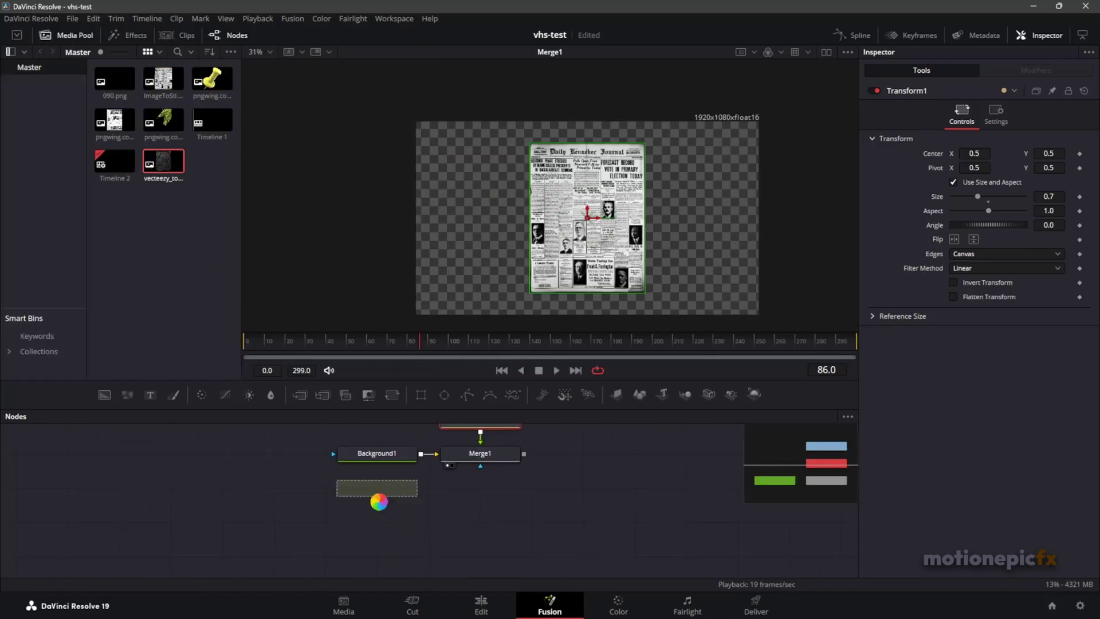
pyautogui.click(78, 36)
pyautogui.moveTo(422, 488); pyautogui.dragTo(524, 456)
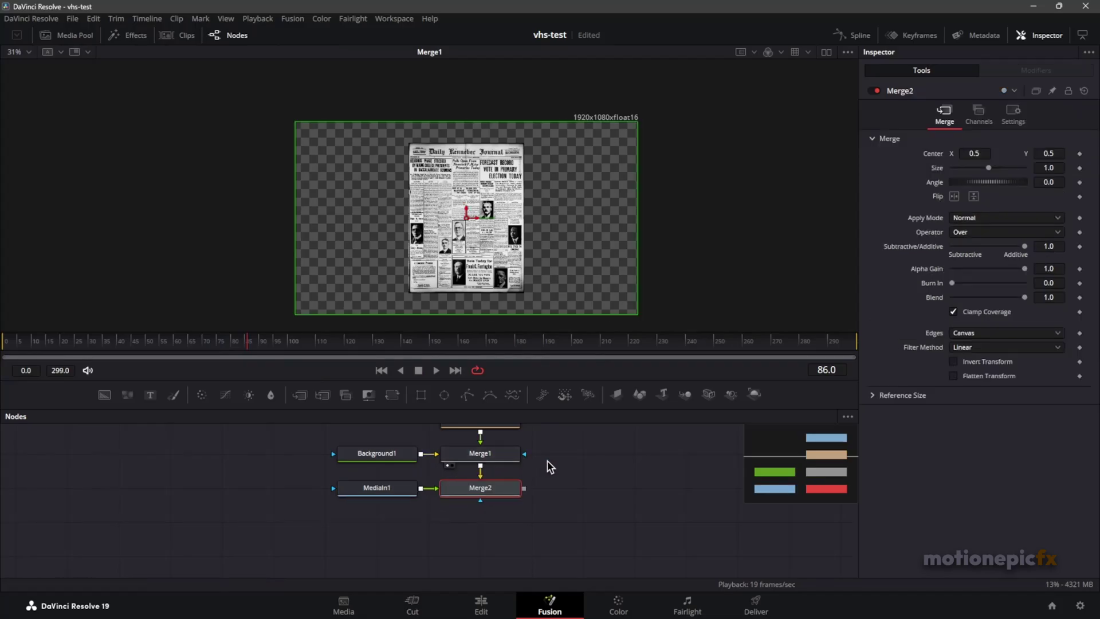
pyautogui.press('1')
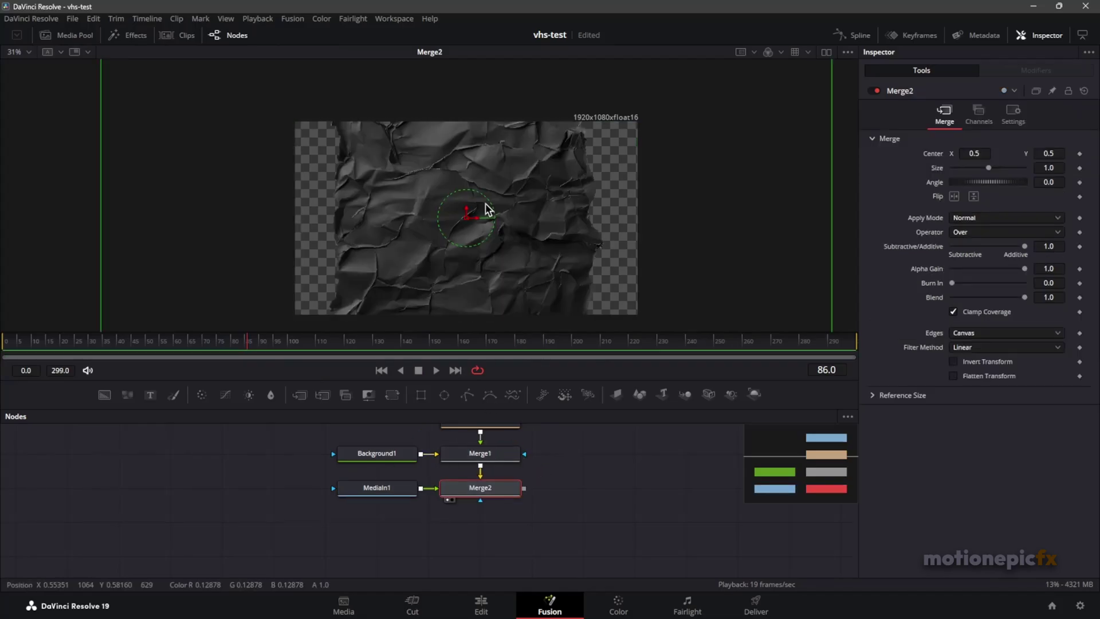
# Set the Merge2 operator to Mask
pyautogui.moveTo(494, 493)
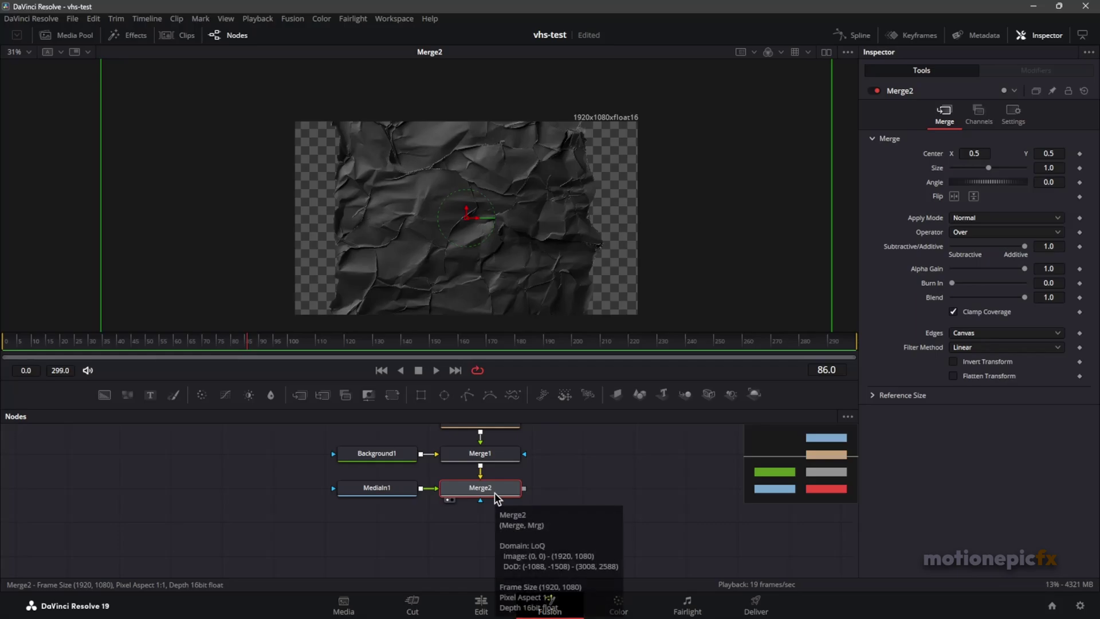
pyautogui.click(971, 231)
pyautogui.click(965, 336)
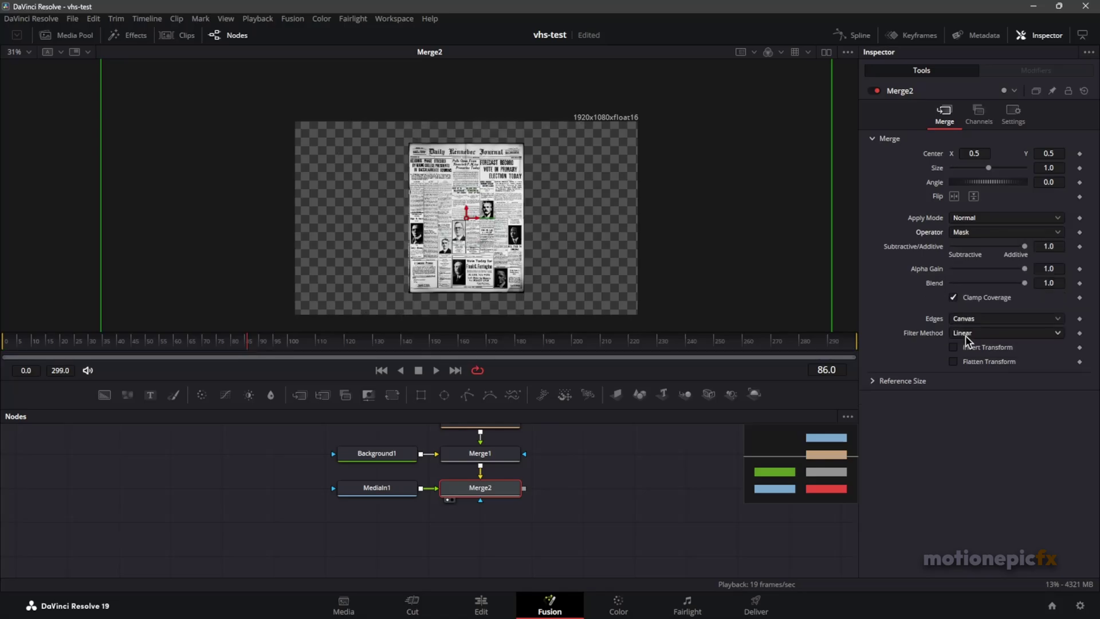
# Move the crumpled paper node farther from Merge2 and rename it as texture
pyautogui.moveTo(376, 488); pyautogui.dragTo(273, 492)
pyautogui.hotkey('shift', 'space')
pyautogui.write('xf')
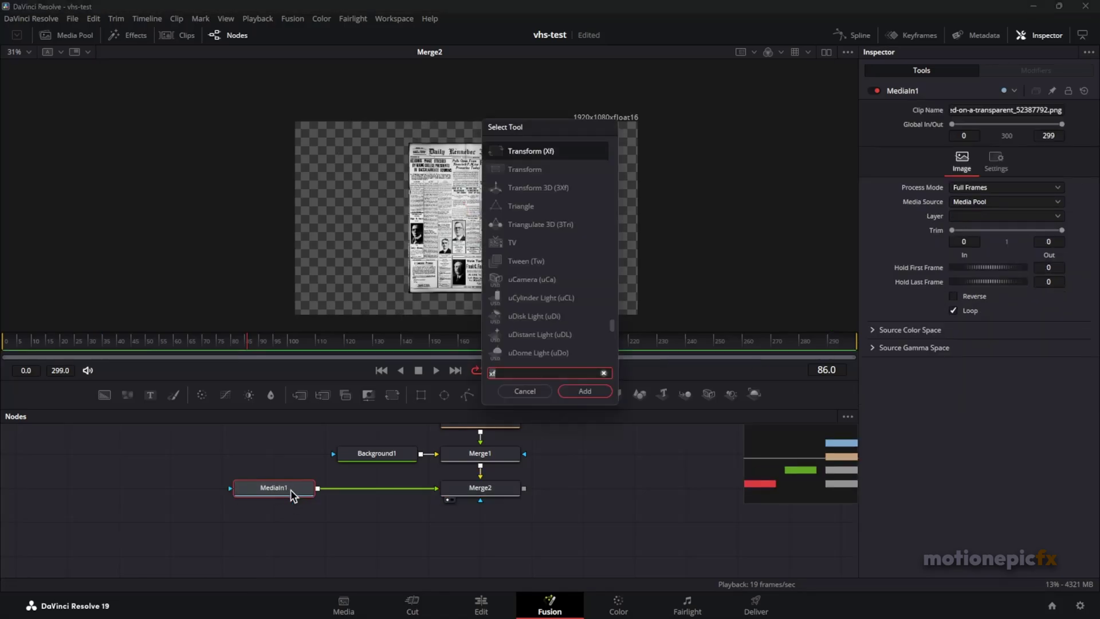
pyautogui.click(532, 391)
pyautogui.rightClick(287, 488)
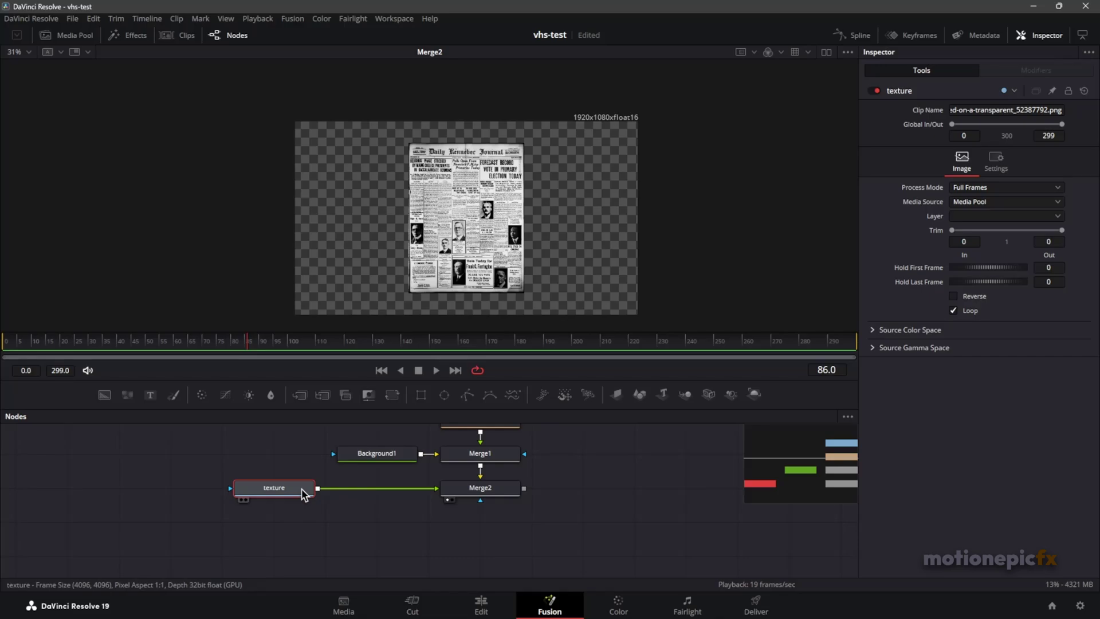
# Insert a Transform node between the texture and Merge2 and set its size to 0.44
pyautogui.hotkey('shift', 'space')
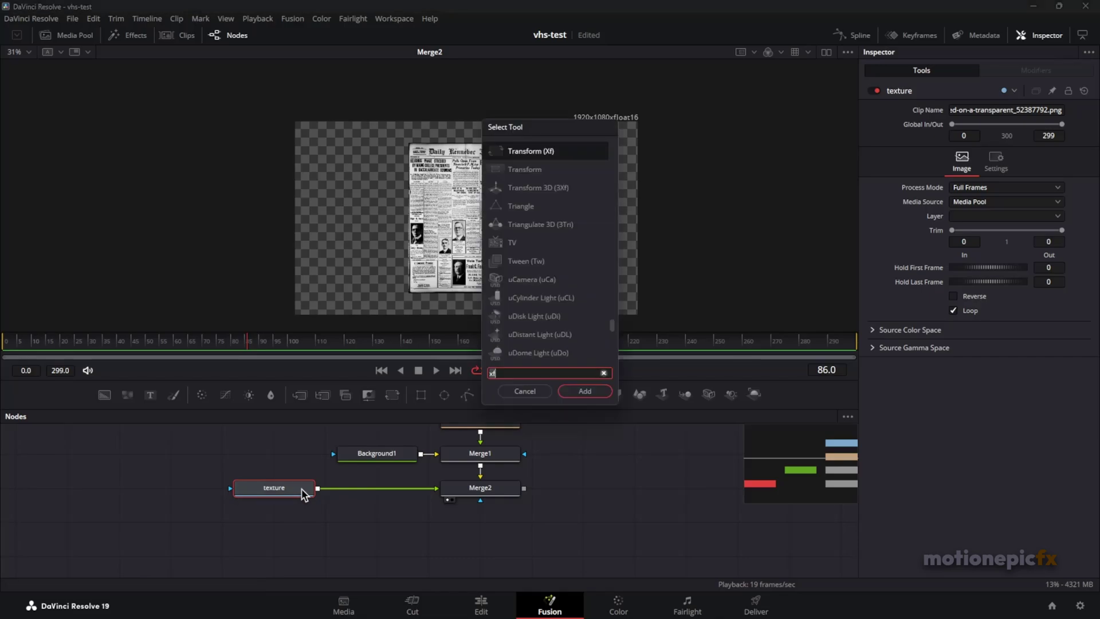
pyautogui.write('xf')
pyautogui.click(600, 390)
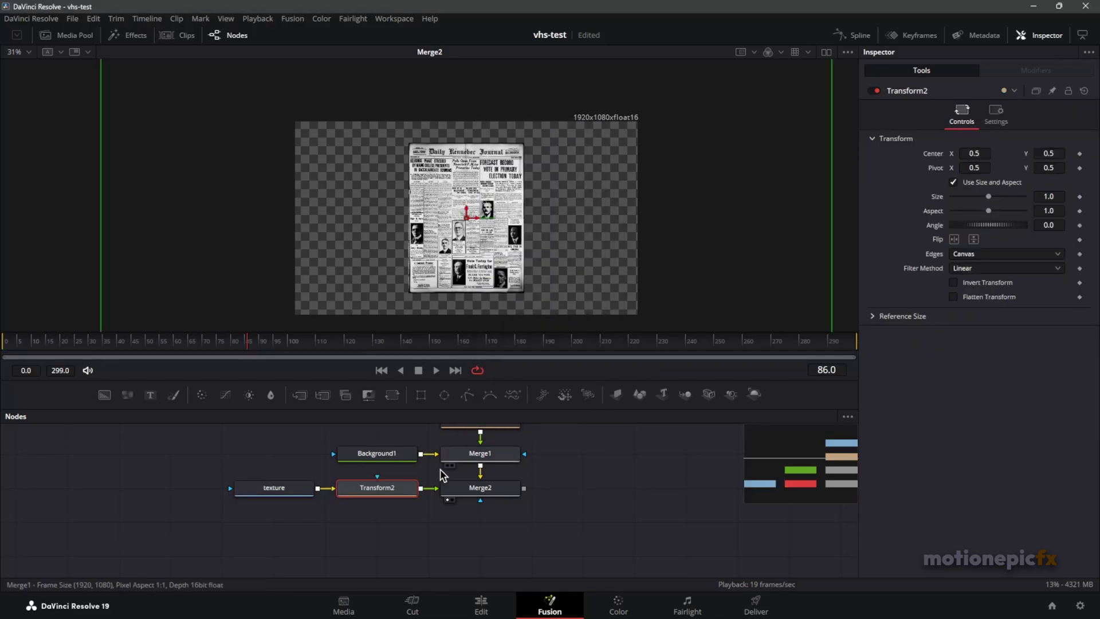
pyautogui.moveTo(992, 197); pyautogui.dragTo(971, 191)
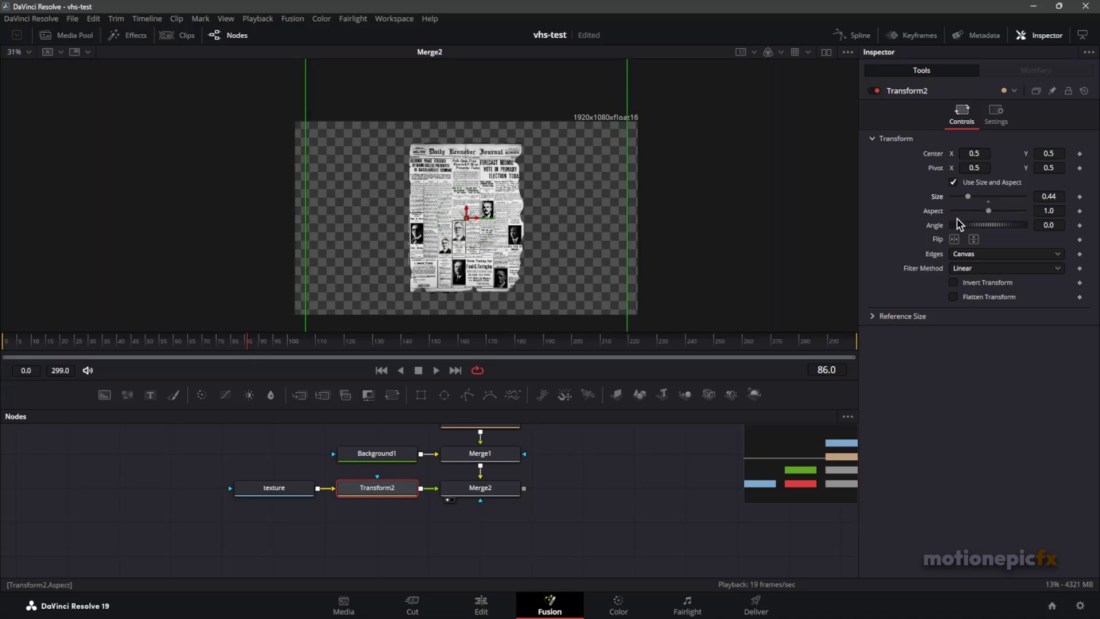
# Examine the edges of the masked newspaper up close in the viewer
pyautogui.moveTo(377, 526); pyautogui.dragTo(404, 494)
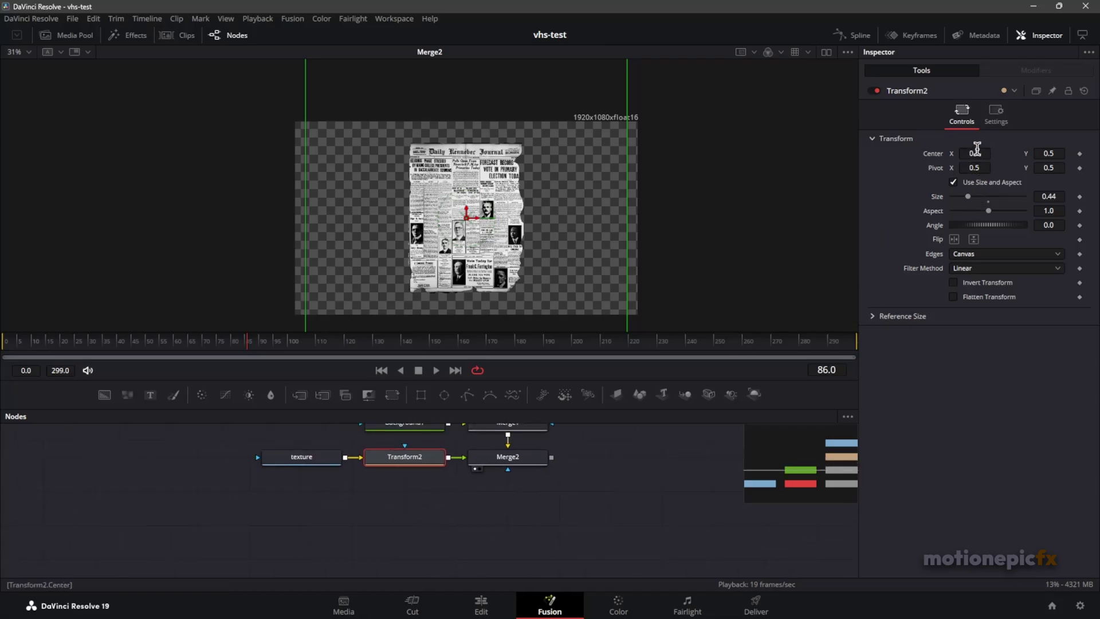
pyautogui.scroll(2, 479, 253)
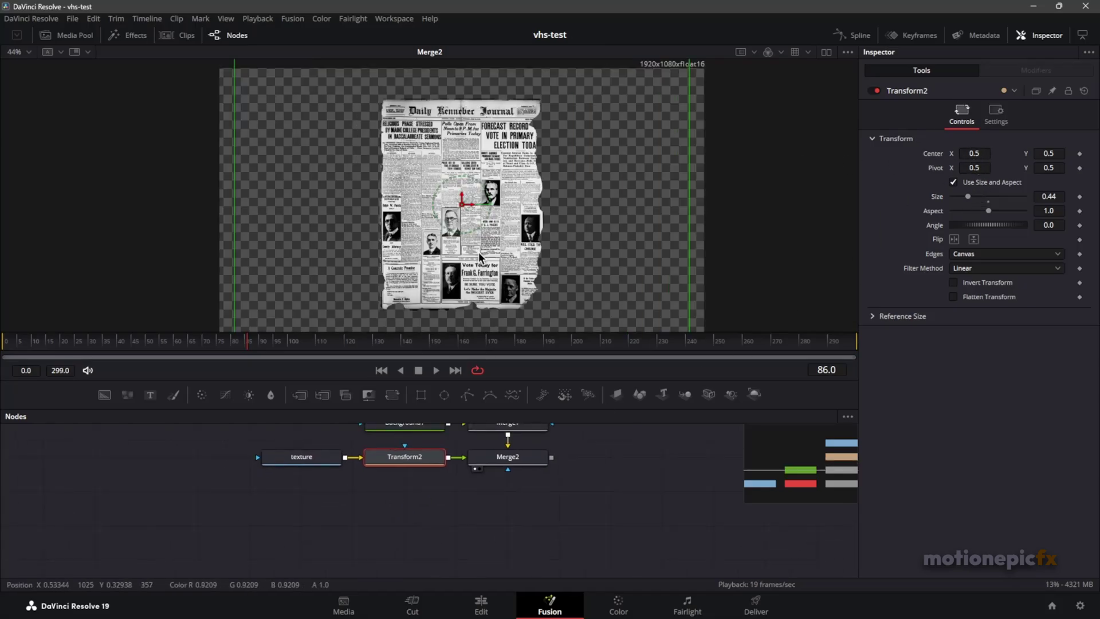
pyautogui.scroll(-1, 509, 199)
pyautogui.scroll(1, 515, 177)
pyautogui.scroll(-1, 528, 146)
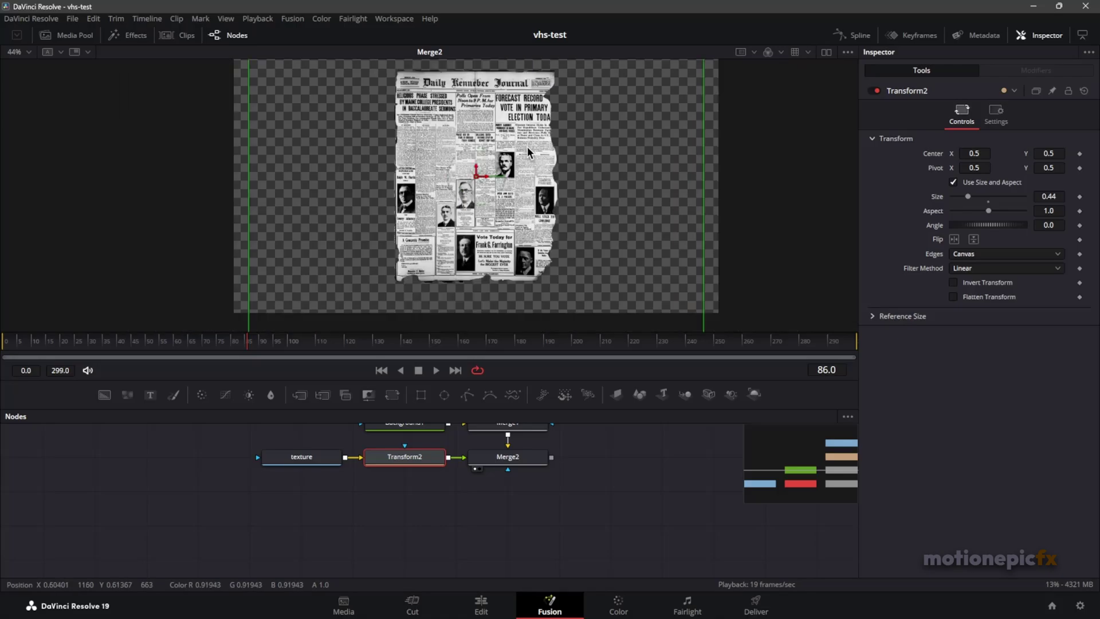
pyautogui.scroll(1, 530, 140)
pyautogui.scroll(-1, 522, 166)
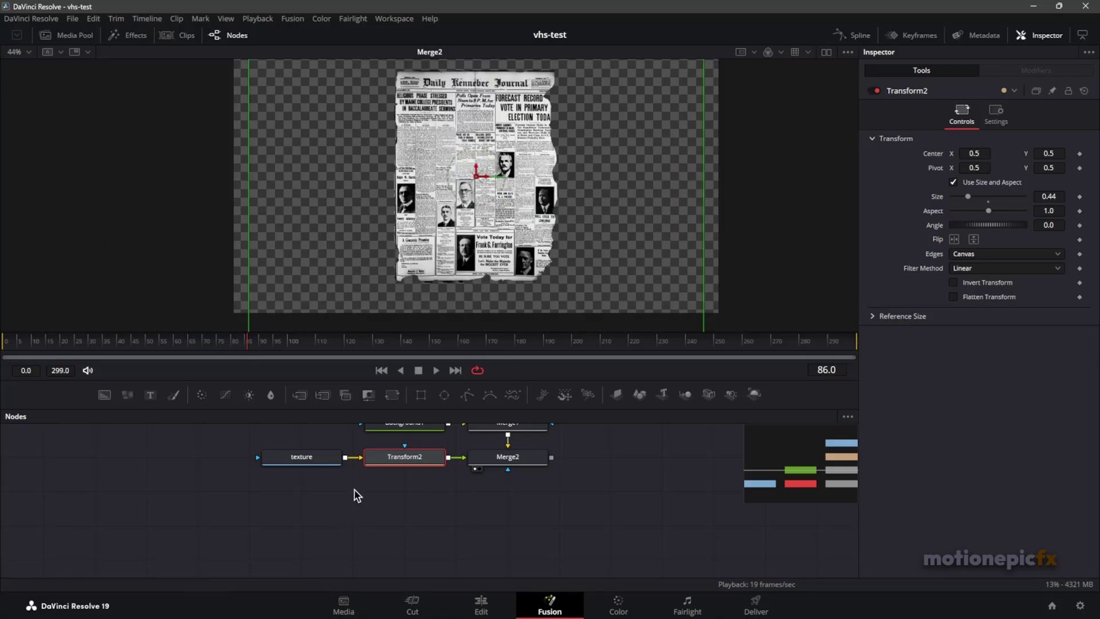
# Show the texture node's image alone in the viewer and check the Merge2 and texture node settings
pyautogui.click(332, 485)
pyautogui.press('1')
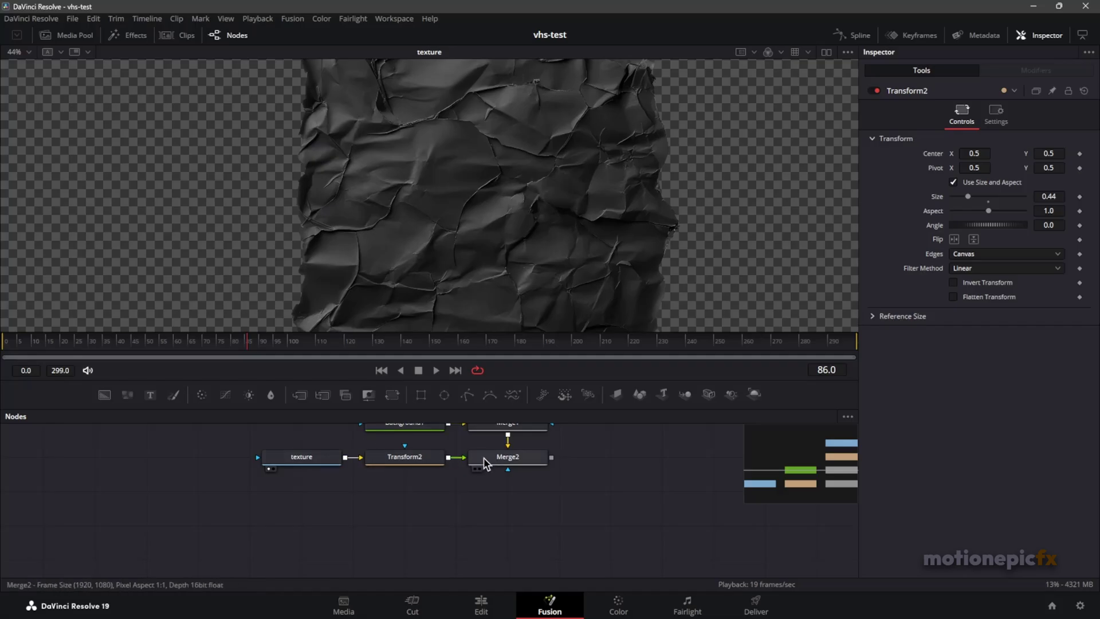
pyautogui.click(505, 460)
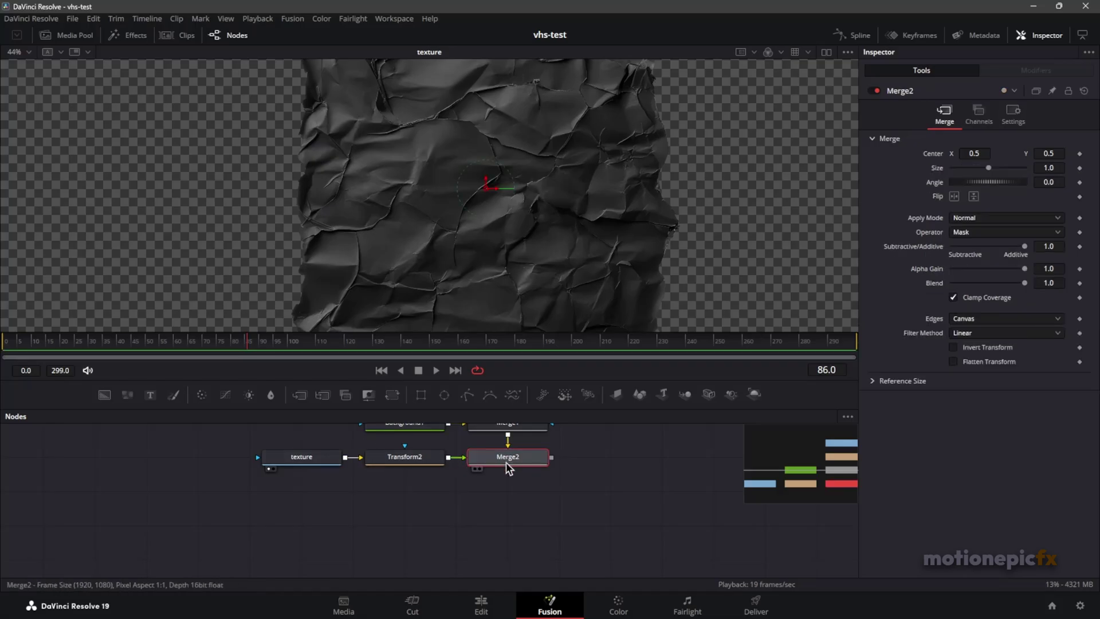
pyautogui.scroll(2, 315, 485)
pyautogui.click(304, 484)
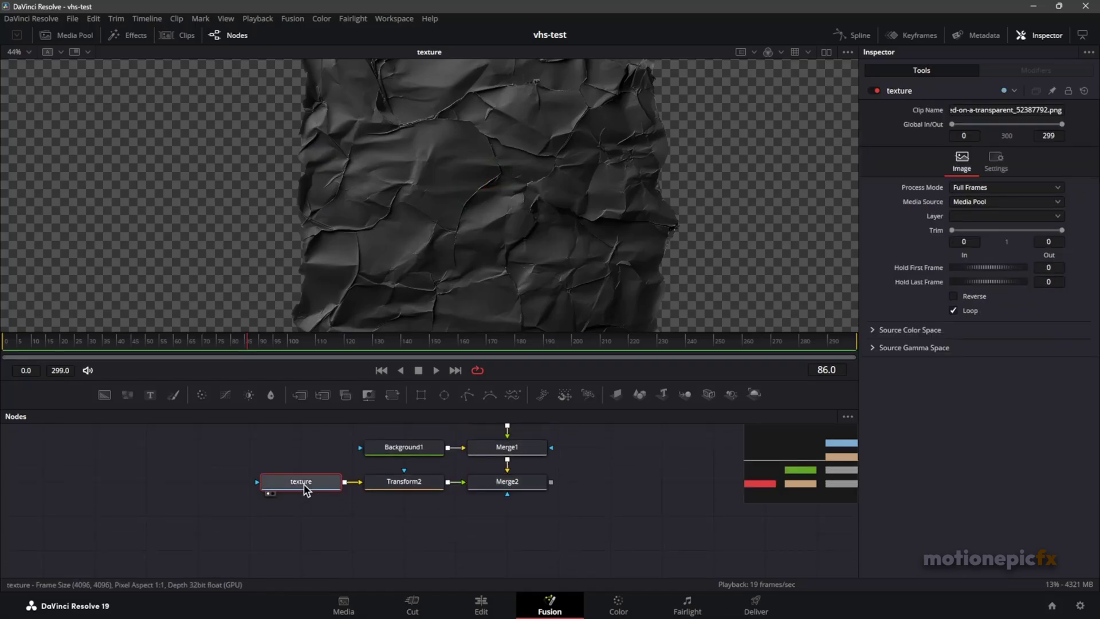
# Duplicate the texture node, merge the copy over Merge2's output, and show the new merge in the viewer
pyautogui.hotkey('ctrl', 'c')
pyautogui.click(340, 530)
pyautogui.hotkey('ctrl', 'v')
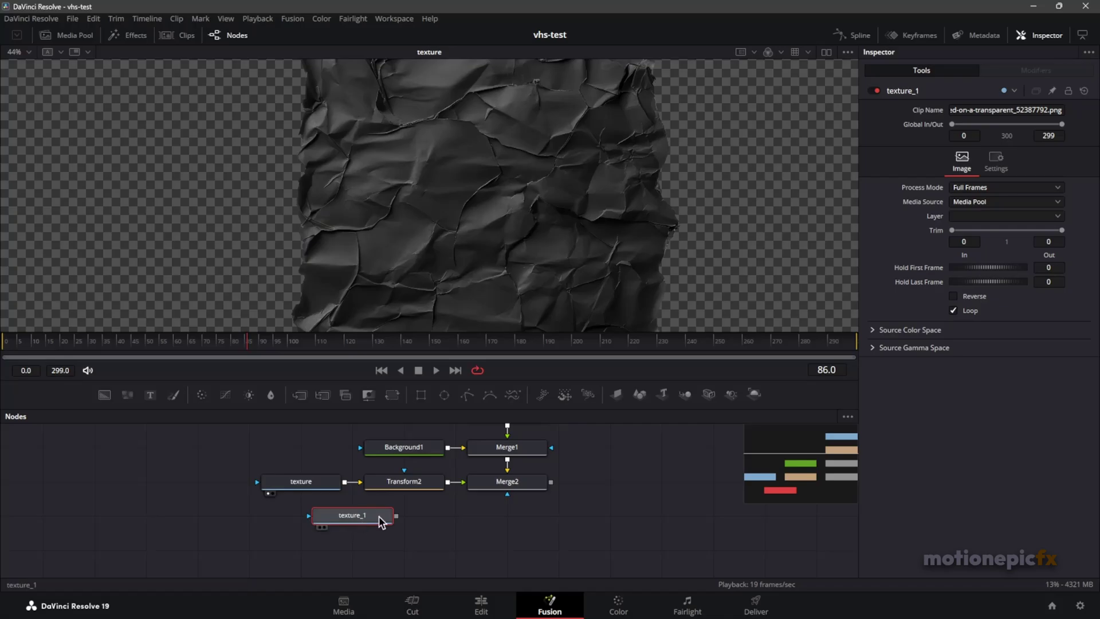
pyautogui.moveTo(380, 517); pyautogui.dragTo(314, 564)
pyautogui.moveTo(500, 555); pyautogui.dragTo(499, 208)
pyautogui.click(538, 514)
pyautogui.click(510, 517)
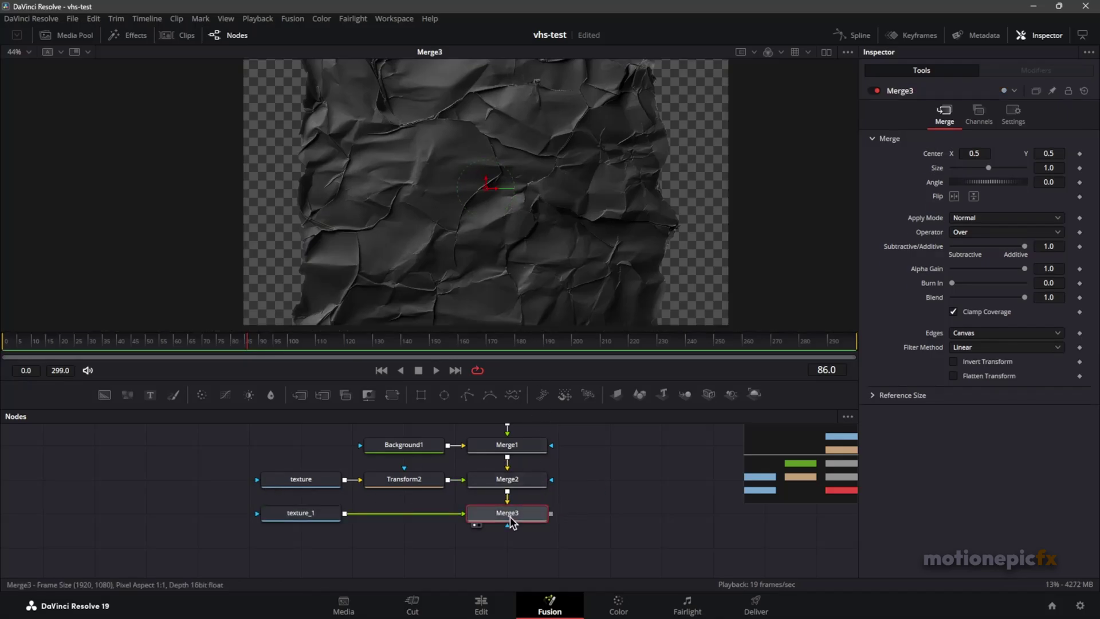
# Set Merge3's apply mode to Difference and inspect the creases on the newspaper
pyautogui.click(982, 217)
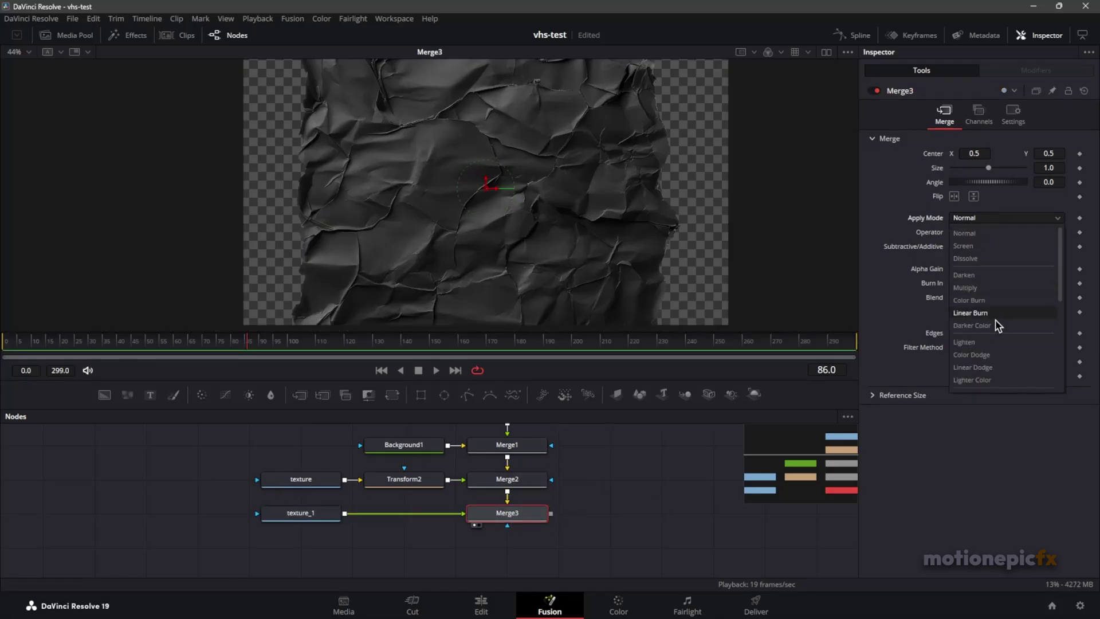
pyautogui.scroll(-3, 996, 321)
pyautogui.click(974, 288)
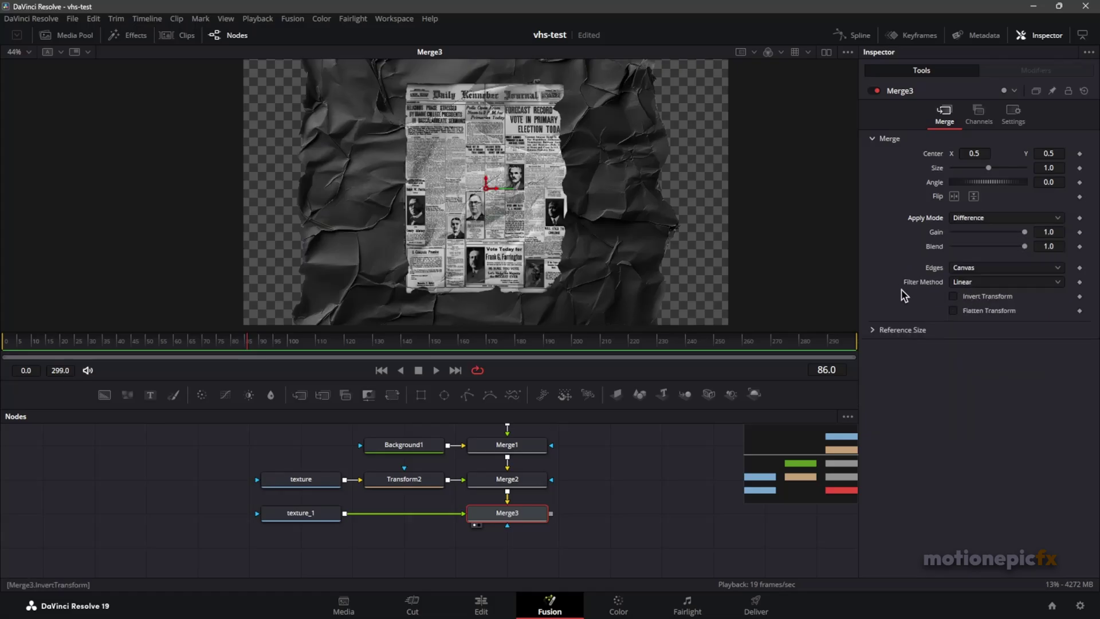
pyautogui.scroll(5, 482, 151)
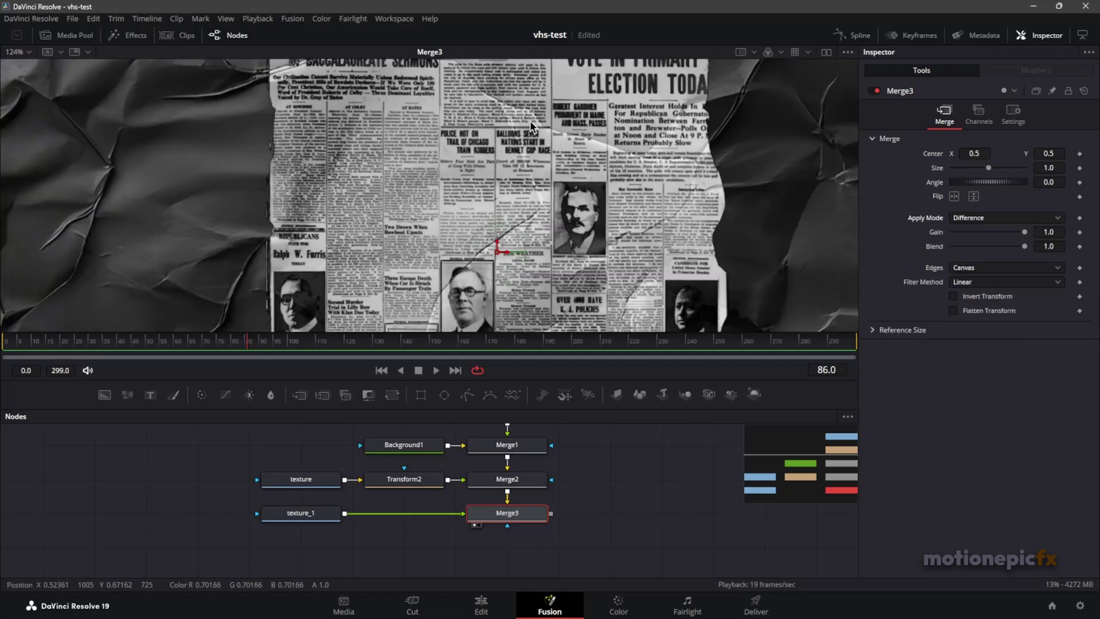
pyautogui.scroll(-2, 531, 121)
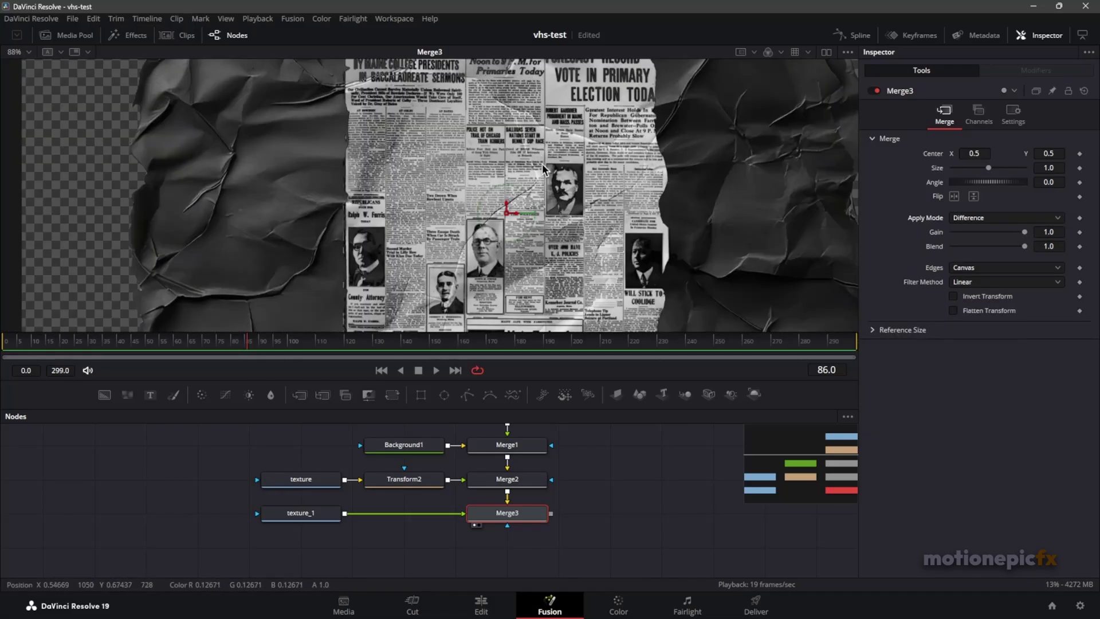
pyautogui.scroll(-2, 607, 180)
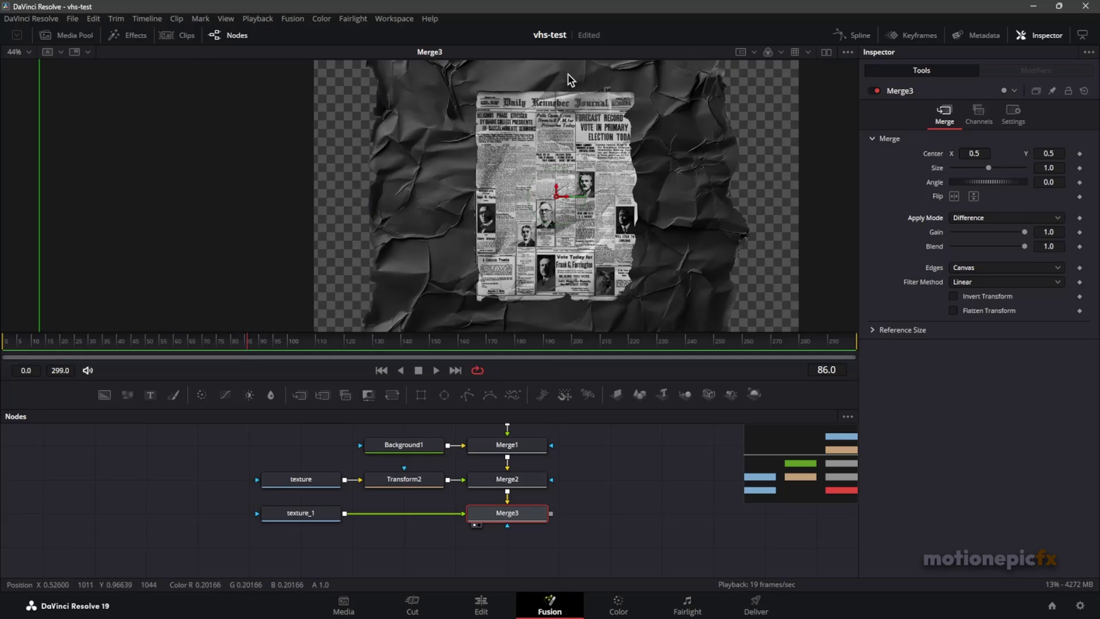
pyautogui.scroll(-2, 562, 102)
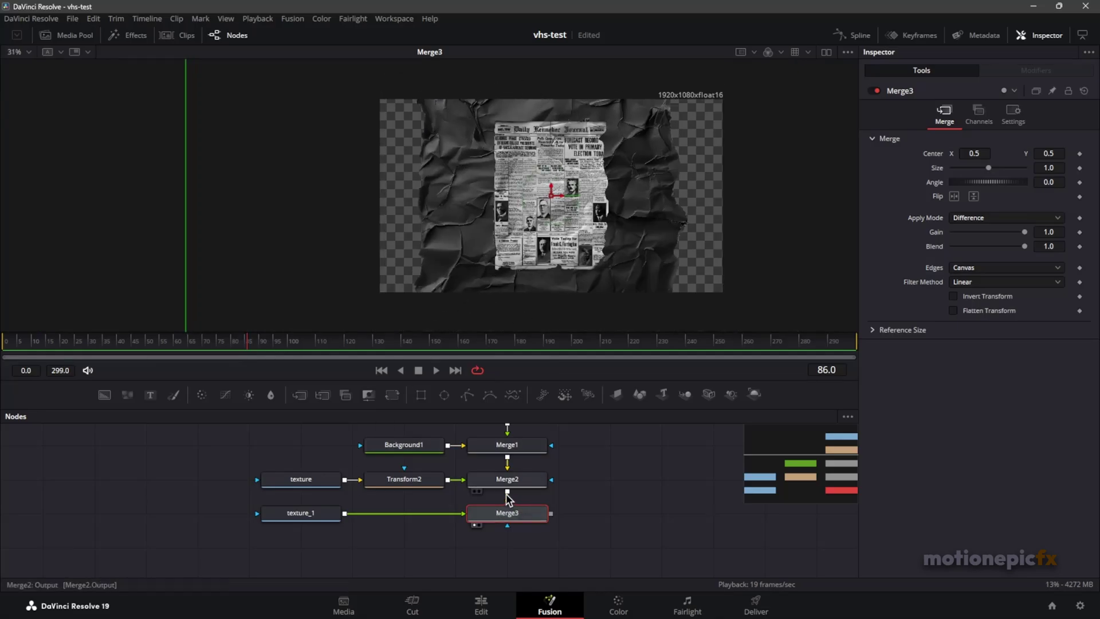
# Connect Merge2's output to Merge3's effect mask input to confine the texture to the newspaper
pyautogui.moveTo(508, 492); pyautogui.dragTo(577, 503)
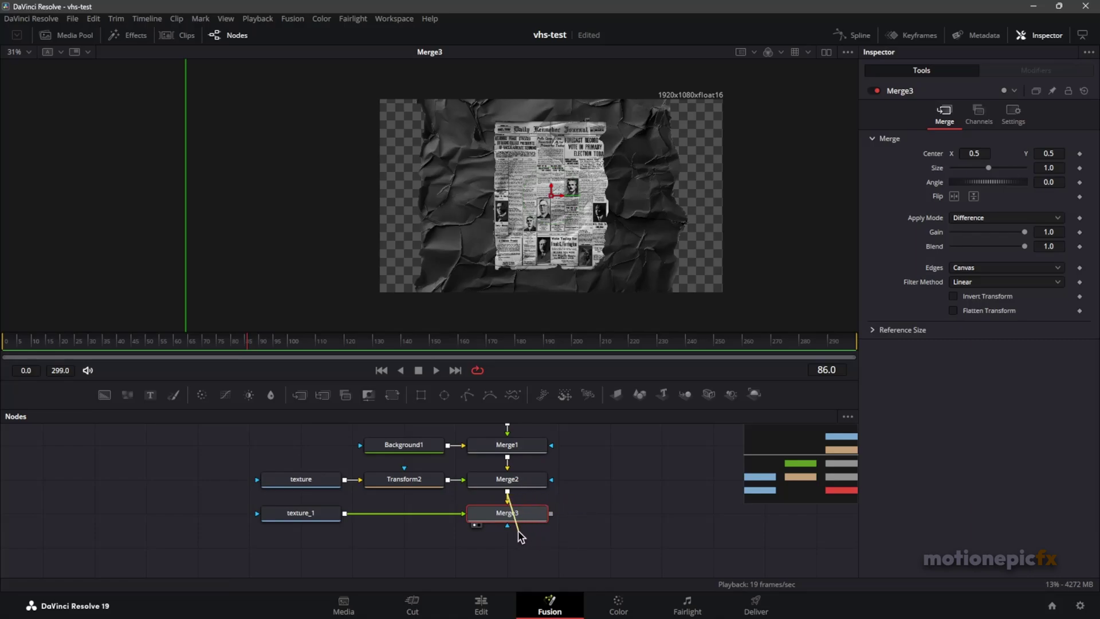
pyautogui.moveTo(521, 536); pyautogui.dragTo(507, 527)
pyautogui.scroll(2, 577, 151)
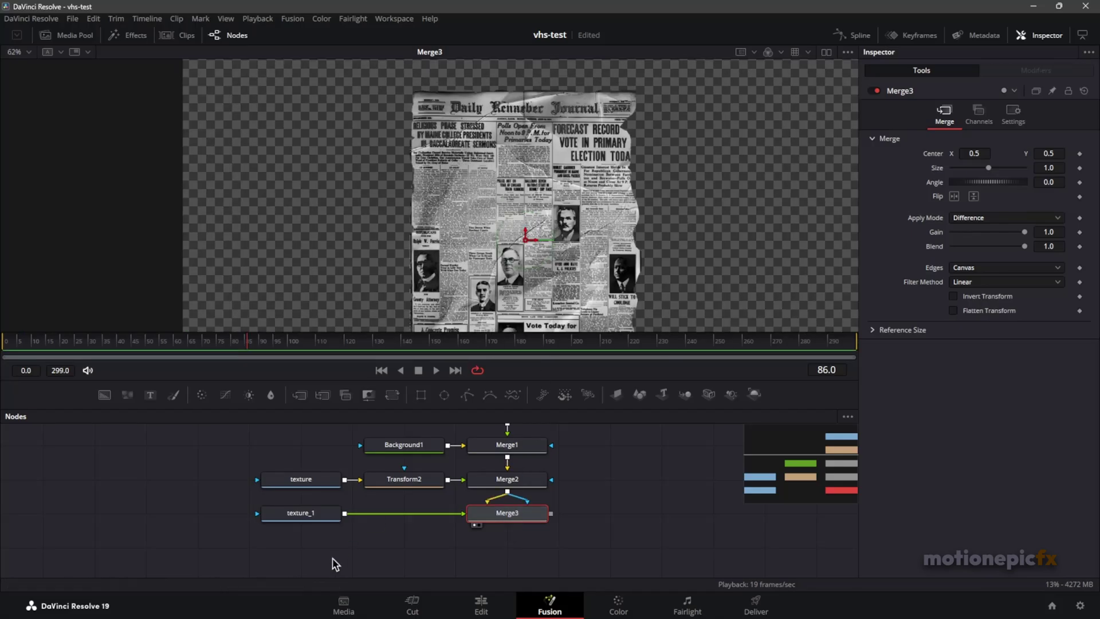
# Insert a Transform node between texture_1 and Merge3 and set its size to 0.69
pyautogui.click(321, 516)
pyautogui.hotkey('shift', 'space')
pyautogui.write('xf')
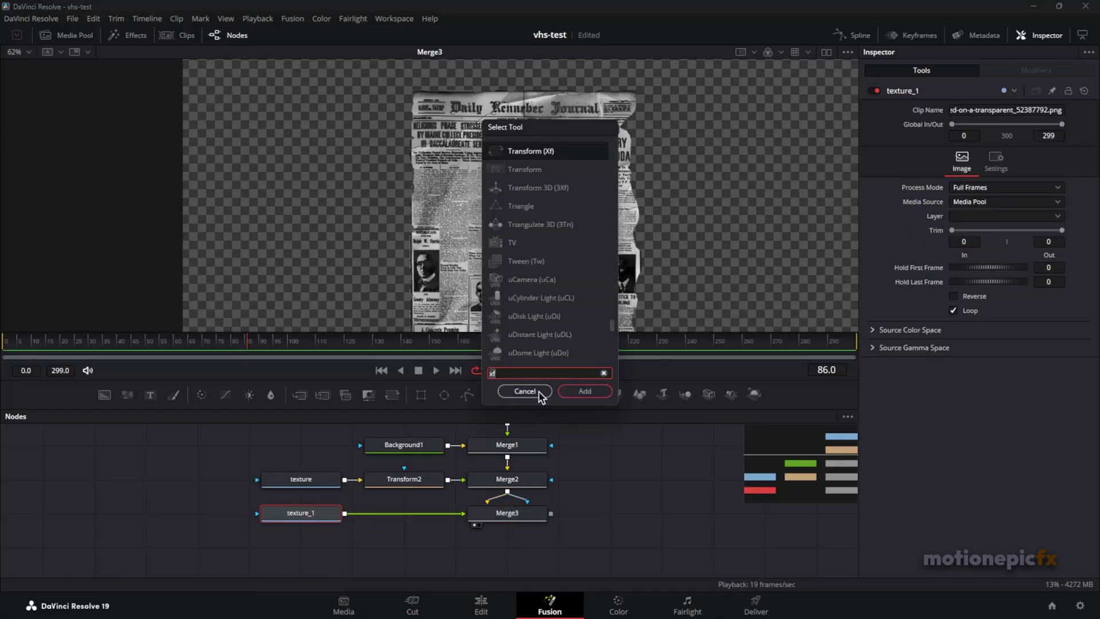
pyautogui.click(572, 391)
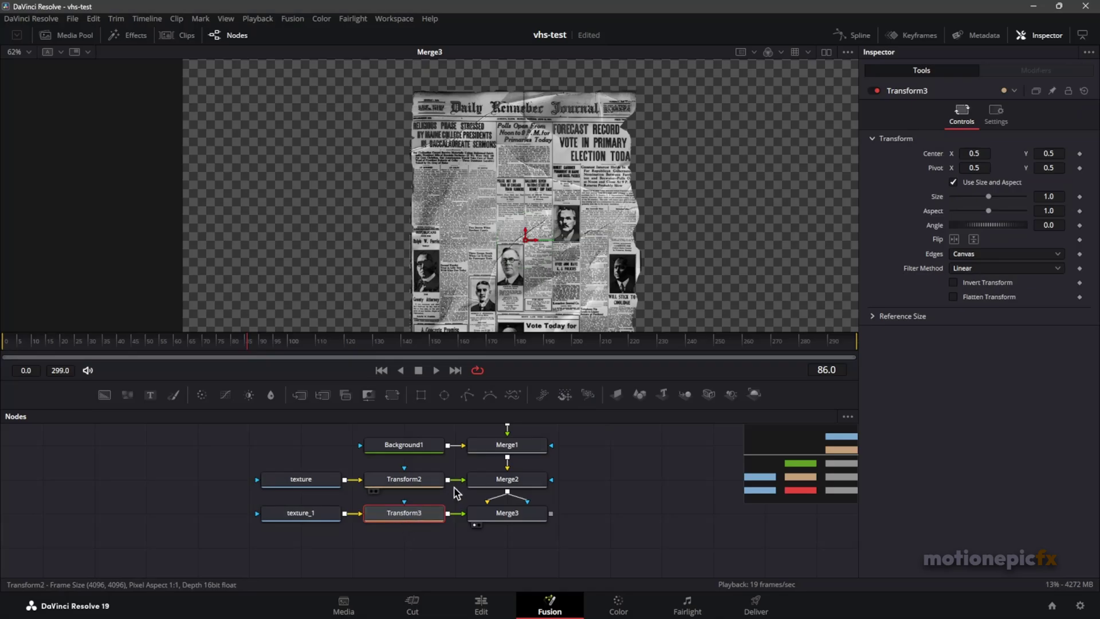
pyautogui.moveTo(989, 197)
pyautogui.mouseDown()
pyautogui.moveTo(965, 199)
pyautogui.moveTo(978, 201)
pyautogui.mouseUp()
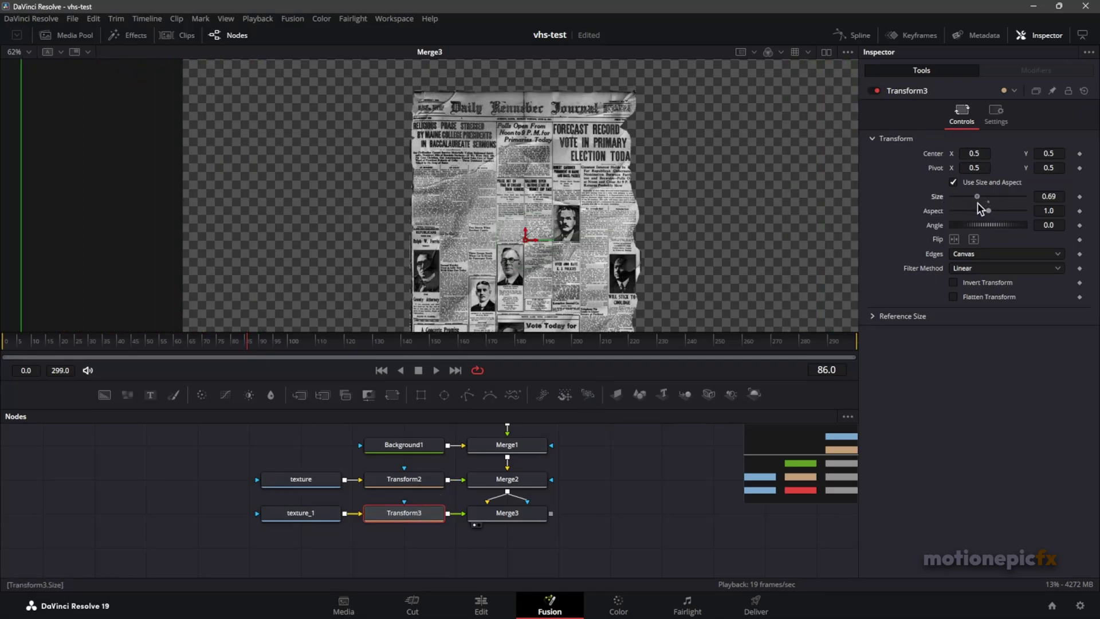
pyautogui.click(628, 509)
pyautogui.moveTo(559, 221); pyautogui.dragTo(558, 176)
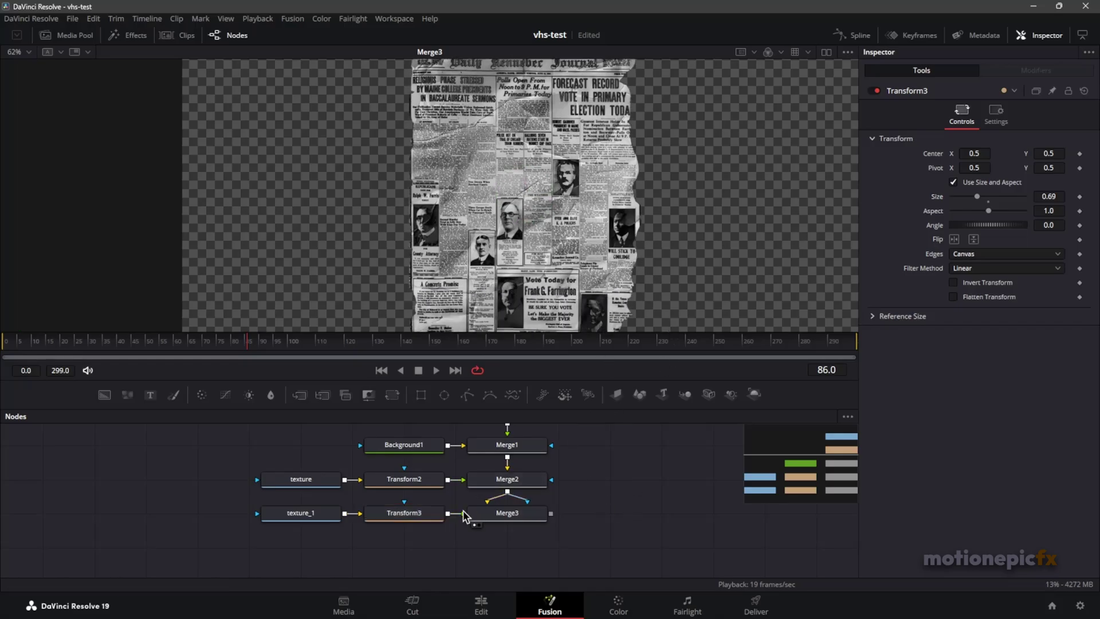
# Review the apply mode options of Merge3 without changing the selected mode
pyautogui.moveTo(463, 510); pyautogui.dragTo(500, 518)
pyautogui.click(500, 517)
pyautogui.click(963, 218)
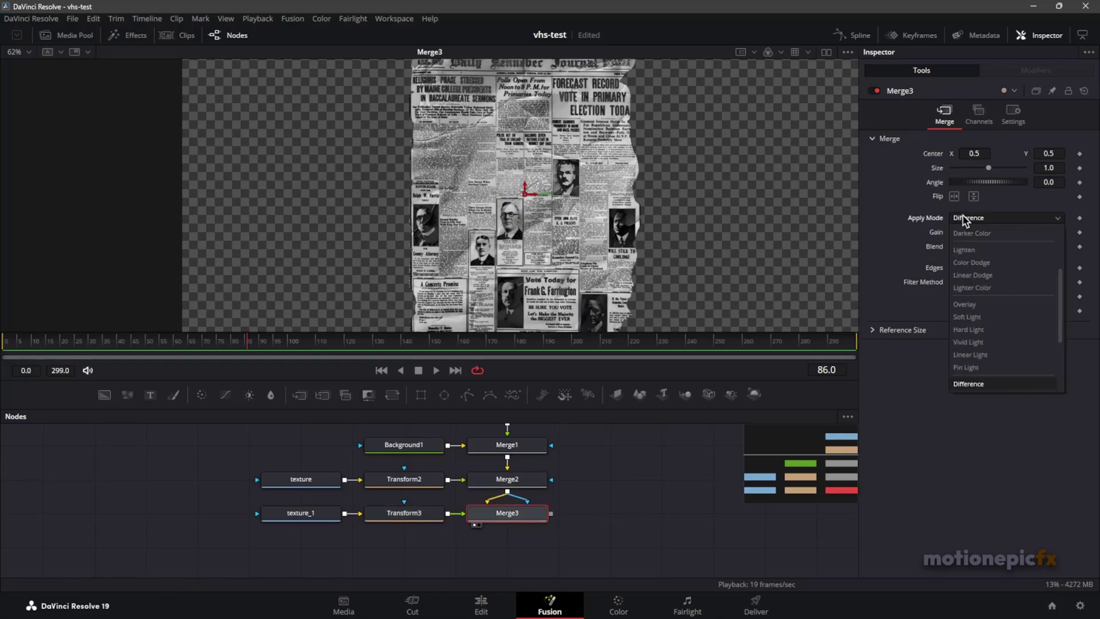
pyautogui.click(919, 227)
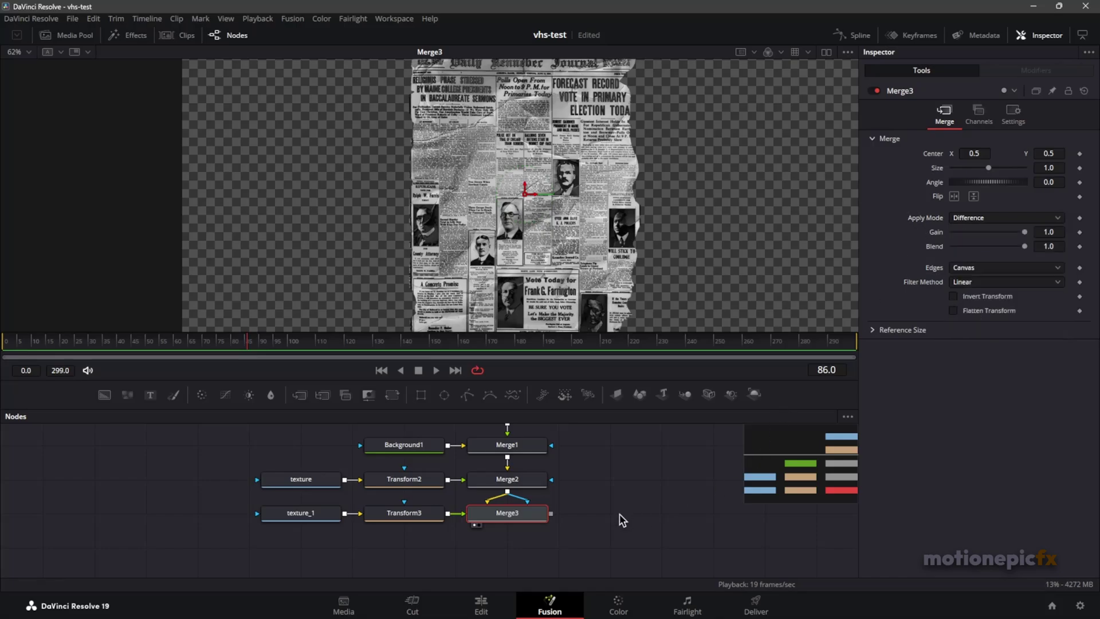
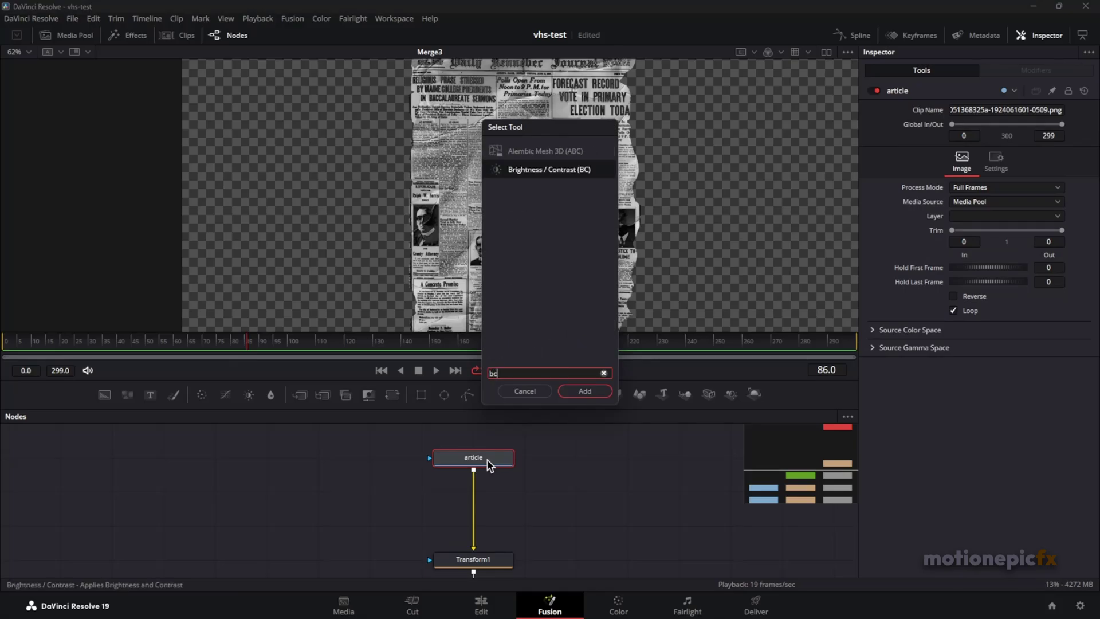
# Add a Brightness / Contrast node after the article node, enable Pre-Divide / Post-Multiply, and set its gain to about 1.247
pyautogui.press('Return')
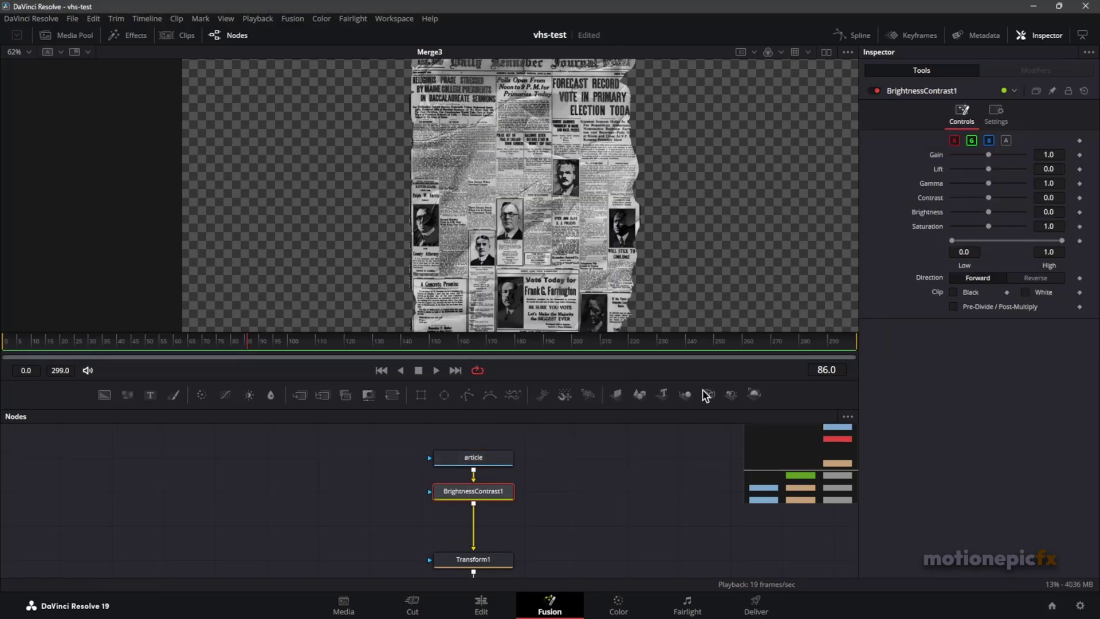
pyautogui.click(956, 308)
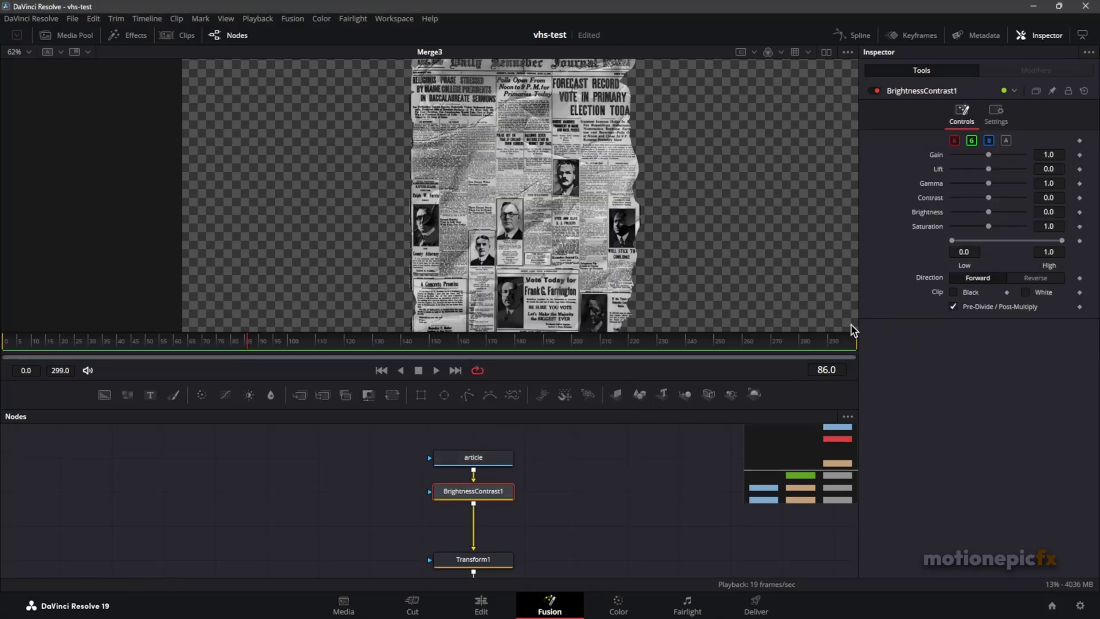
pyautogui.moveTo(989, 154); pyautogui.dragTo(990, 154)
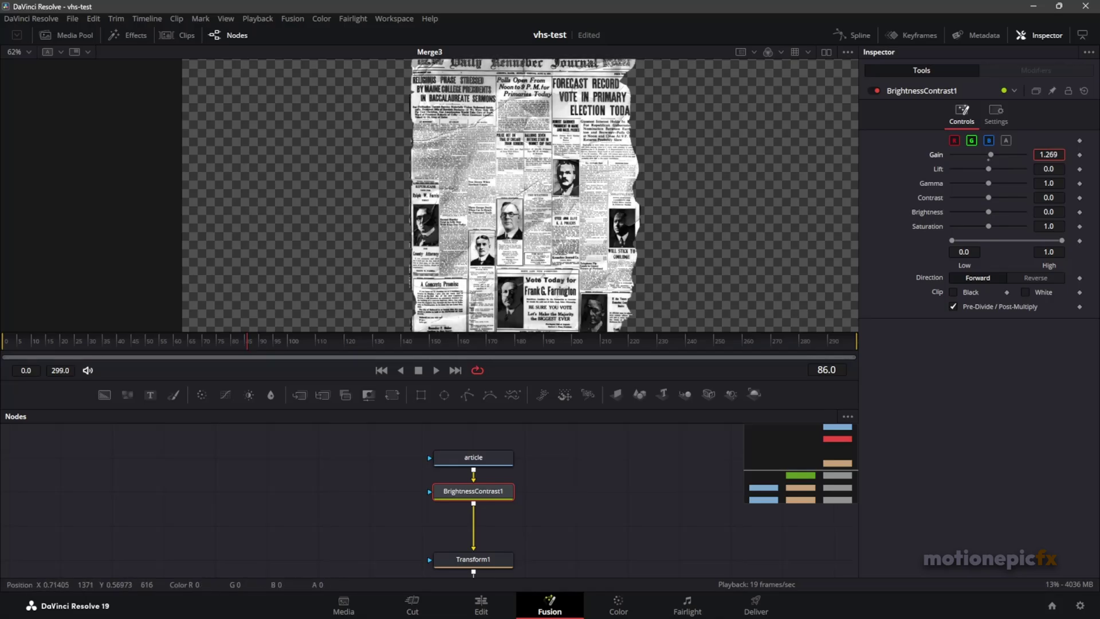
pyautogui.scroll(-5, 498, 516)
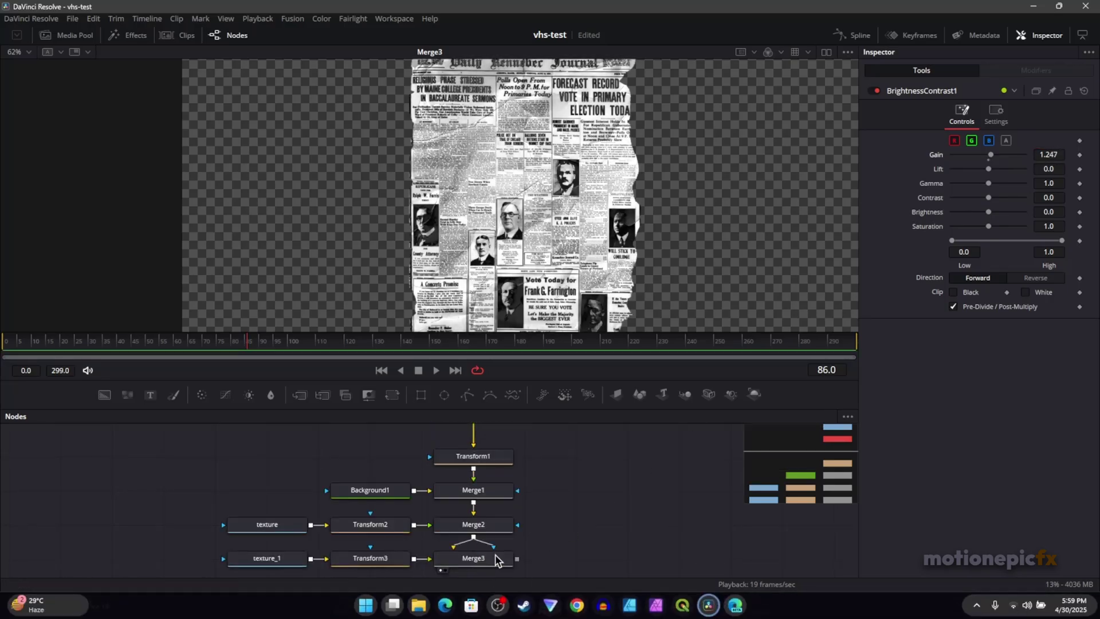
# Add the yellow pushpin image pngwing.com (5).png from the media pool and merge it over Merge3's output, viewing the merged result
pyautogui.click(498, 496)
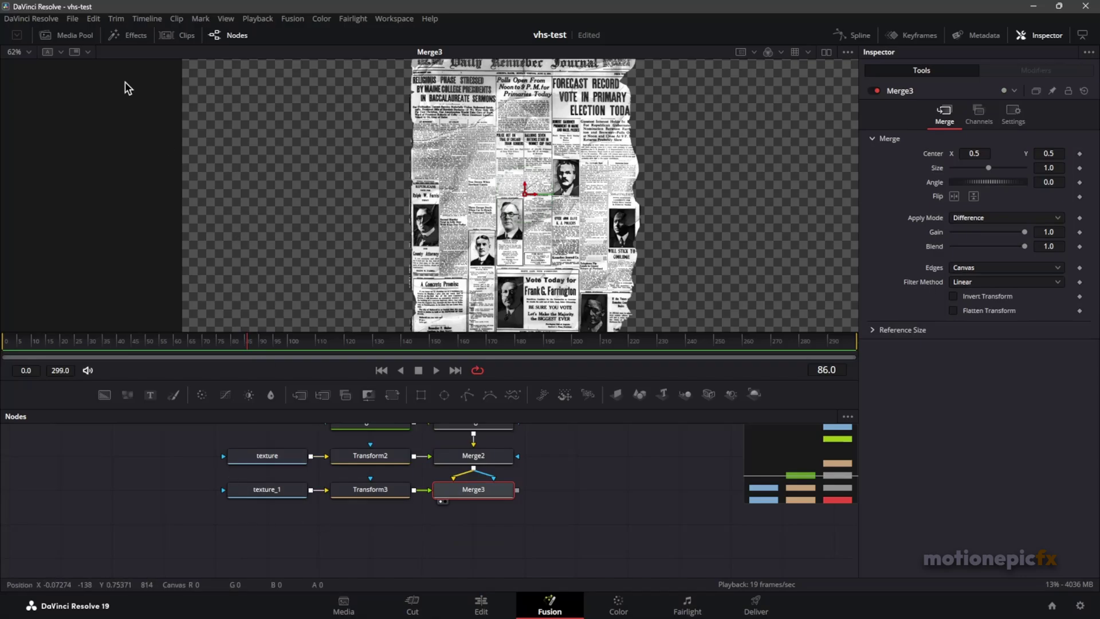
pyautogui.click(68, 35)
pyautogui.moveTo(219, 97); pyautogui.dragTo(290, 552)
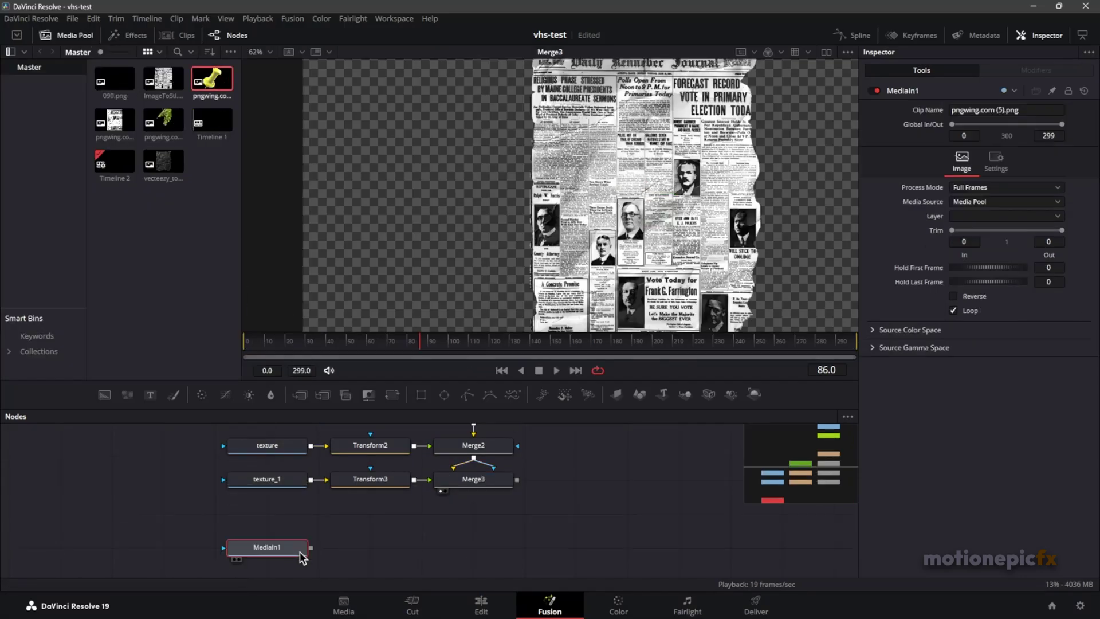
pyautogui.press('1')
pyautogui.scroll(-8, 648, 203)
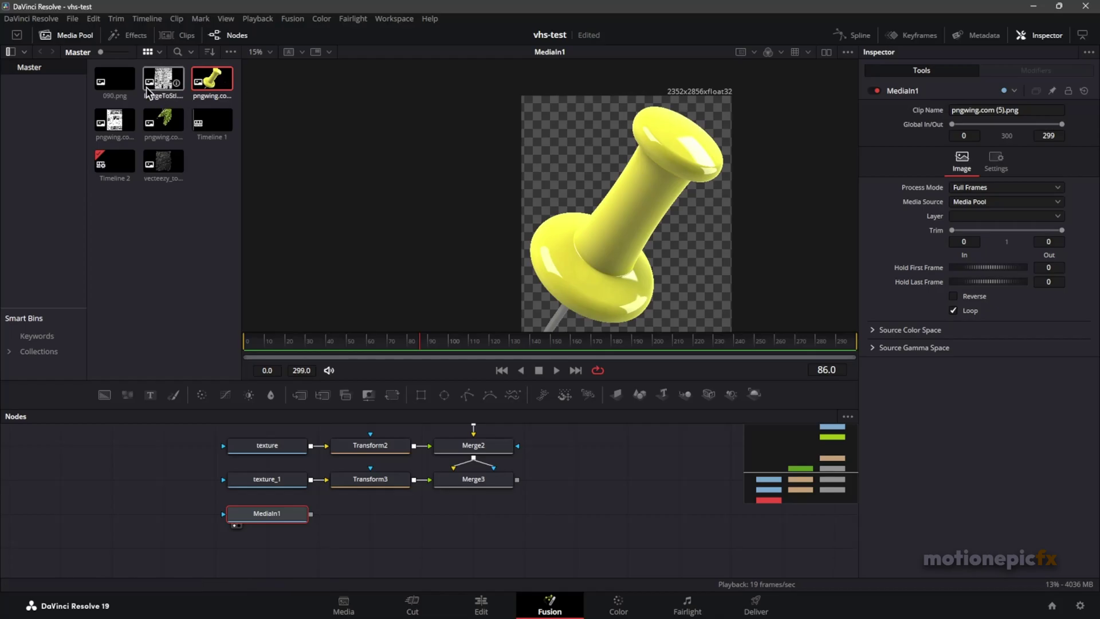
pyautogui.click(66, 35)
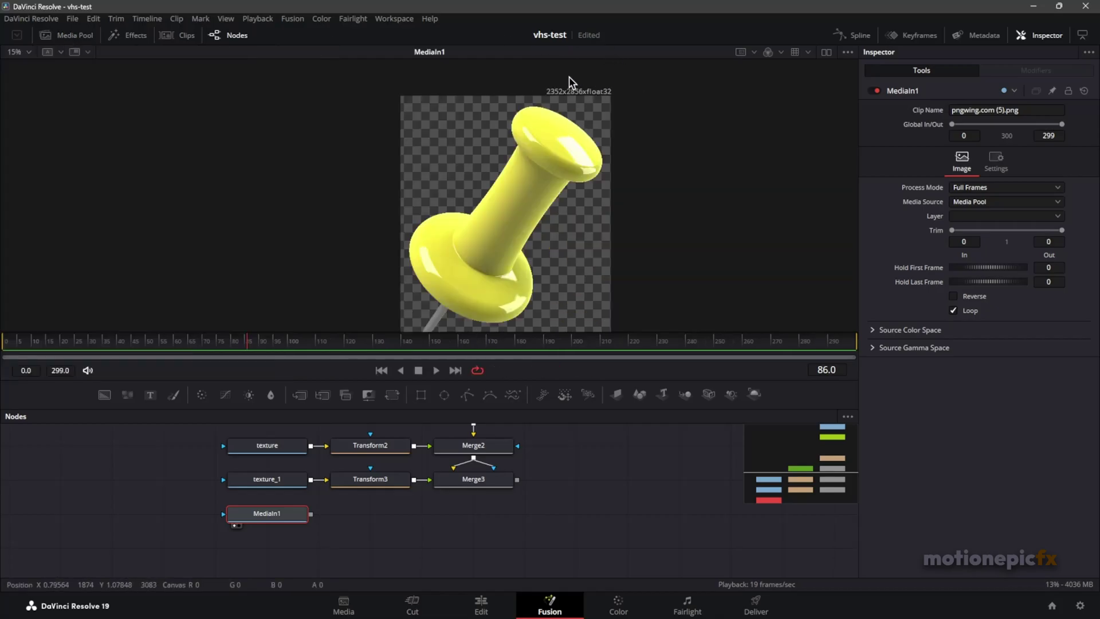
pyautogui.scroll(2, 569, 80)
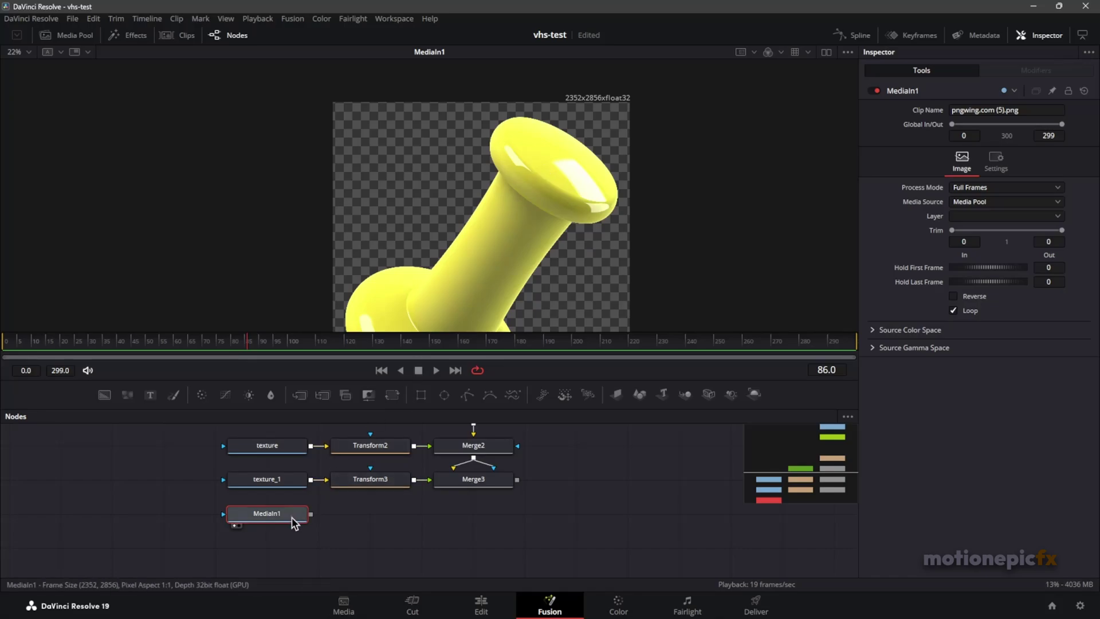
pyautogui.moveTo(311, 514); pyautogui.dragTo(517, 480)
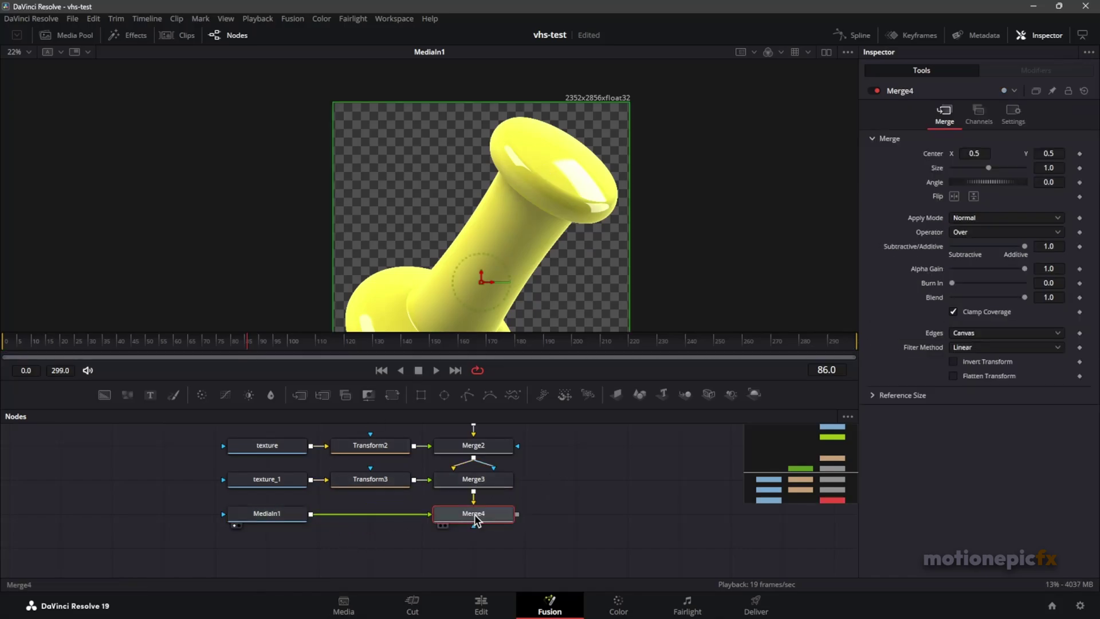
pyautogui.moveTo(476, 519); pyautogui.dragTo(499, 366)
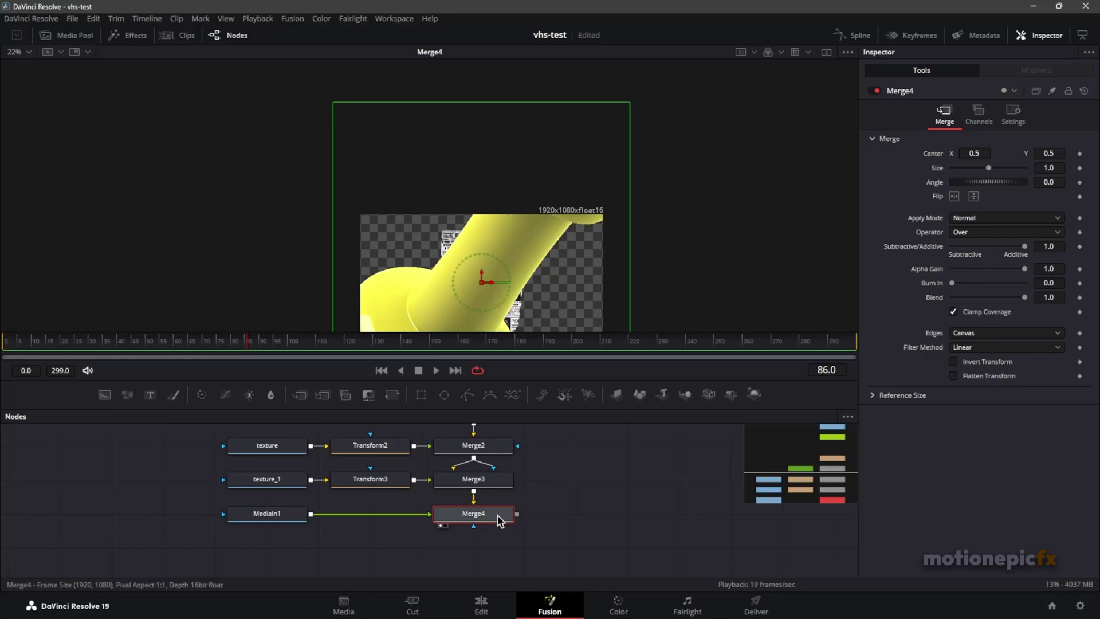
# Insert a Transform node between the pushpin image and Merge4 and set its size to 0.05
pyautogui.click(281, 519)
pyautogui.hotkey('shift', 'space')
pyautogui.write('bc')
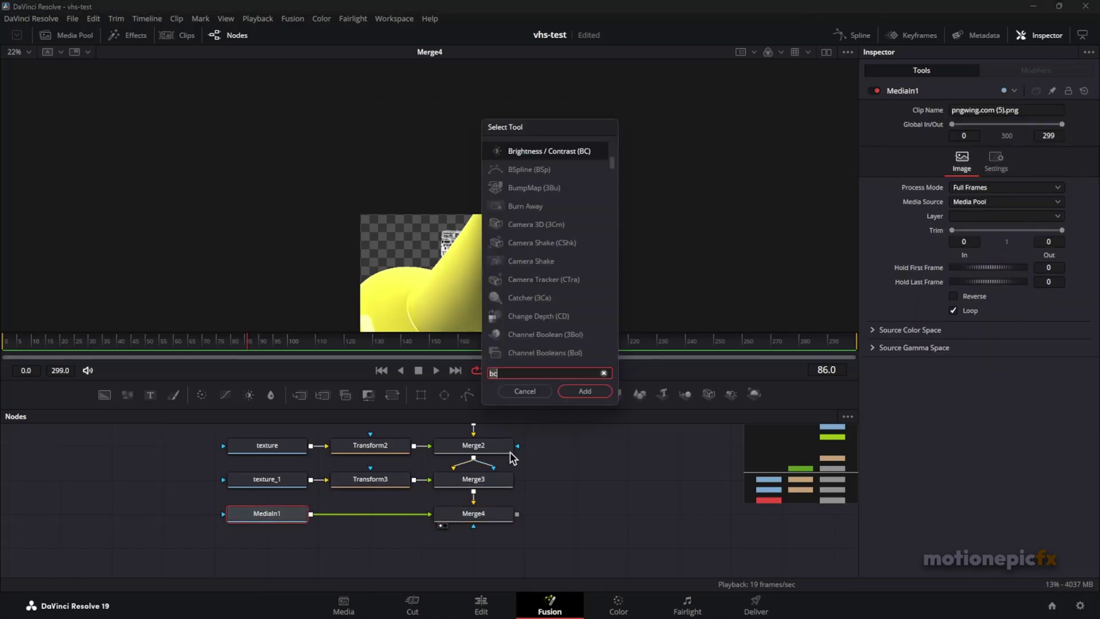
pyautogui.press('BackSpace')
pyautogui.press('BackSpace')
pyautogui.write('xf')
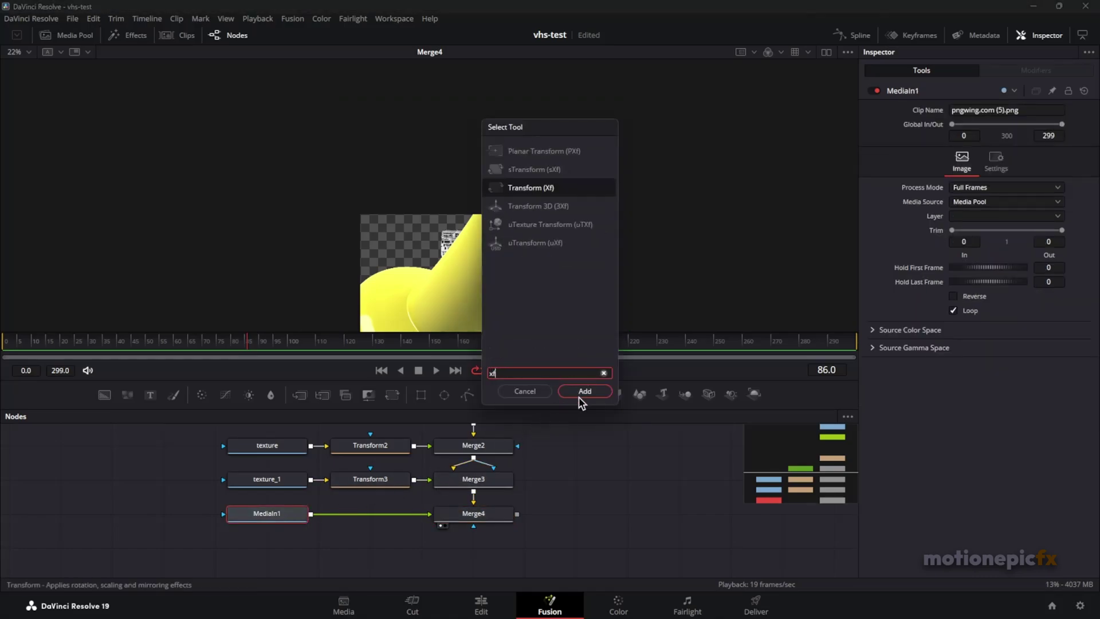
pyautogui.click(579, 397)
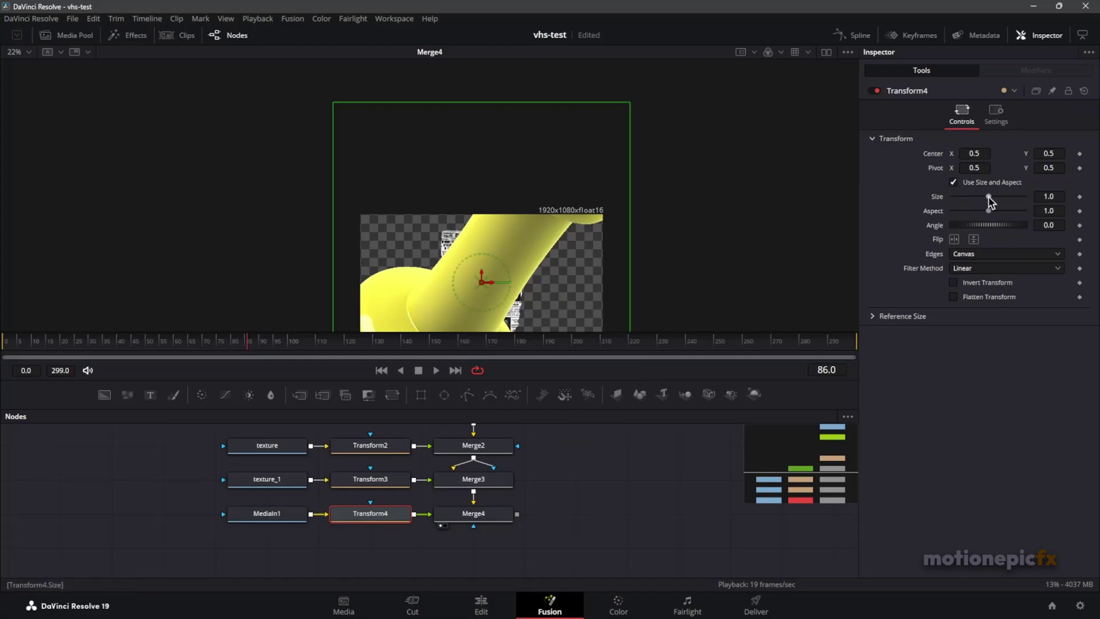
pyautogui.moveTo(989, 196); pyautogui.dragTo(951, 196)
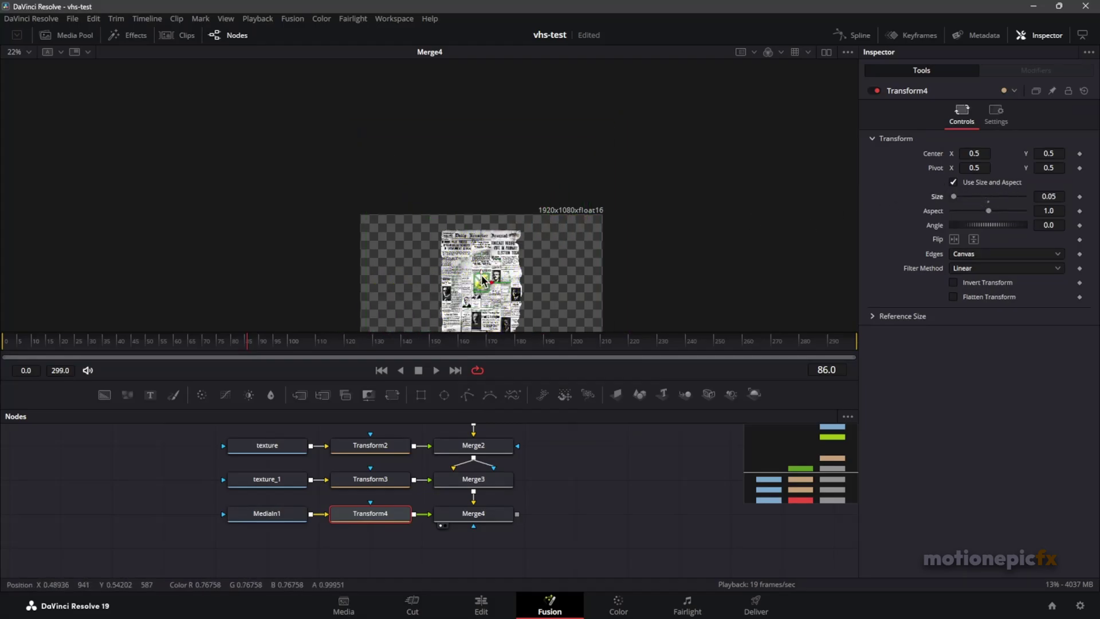
# Position the pushpin at the newspaper's top edge, at Center Y about 0.643, and set its size to 0.019
pyautogui.moveTo(483, 278); pyautogui.dragTo(484, 228)
pyautogui.scroll(3, 483, 228)
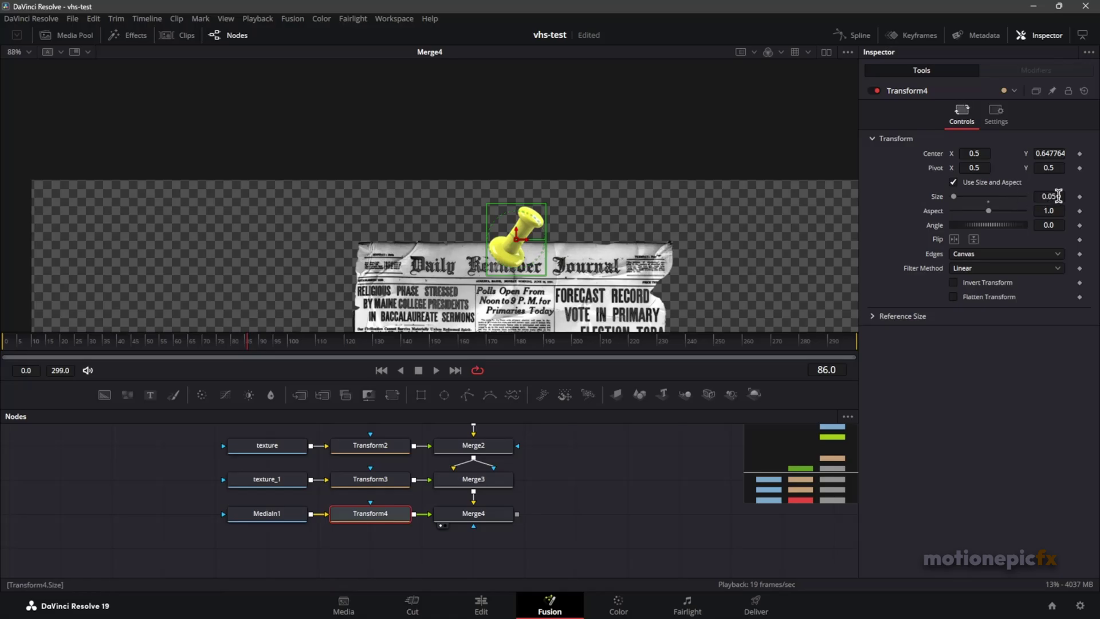
pyautogui.moveTo(1057, 196); pyautogui.dragTo(1035, 196)
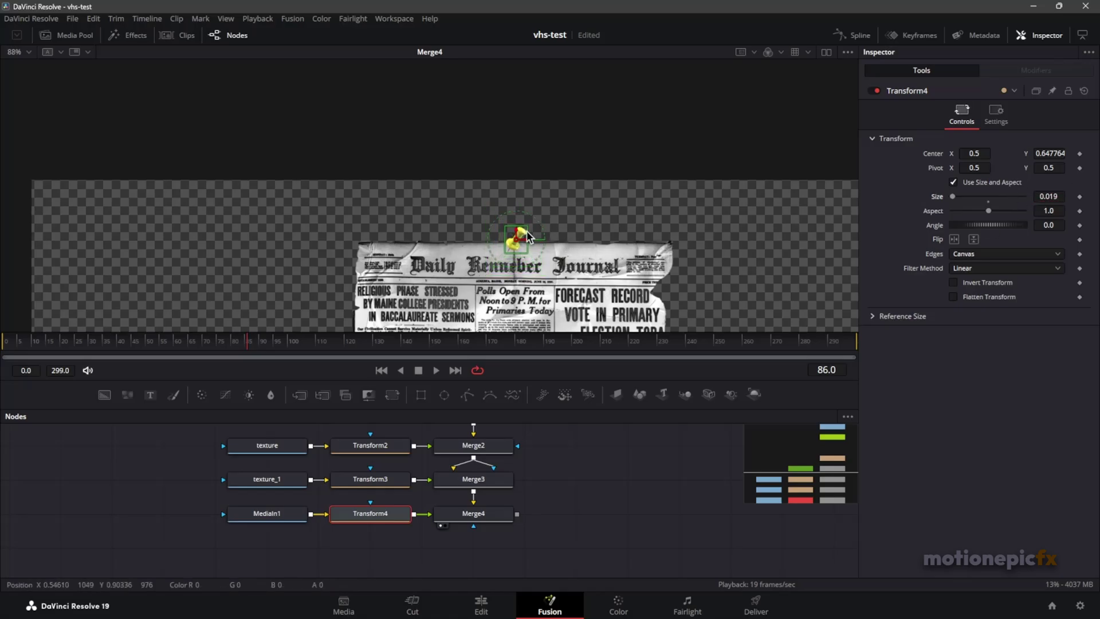
pyautogui.moveTo(517, 235); pyautogui.dragTo(520, 241)
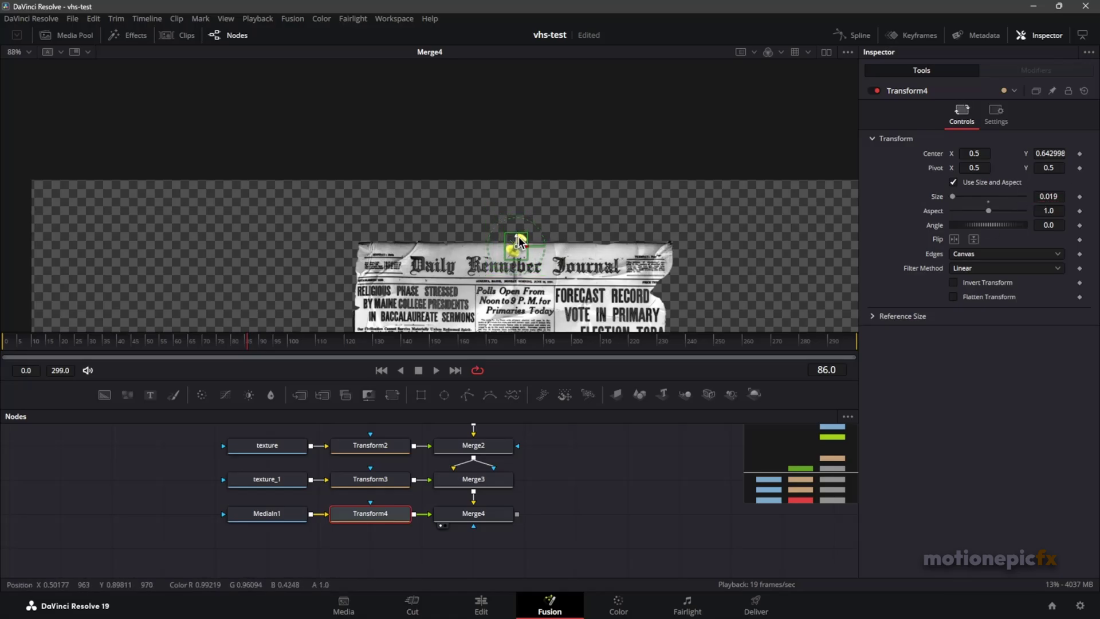
# Insert a Brightness / Contrast node between the pushpin's Transform4 node and Merge4
pyautogui.click(583, 433)
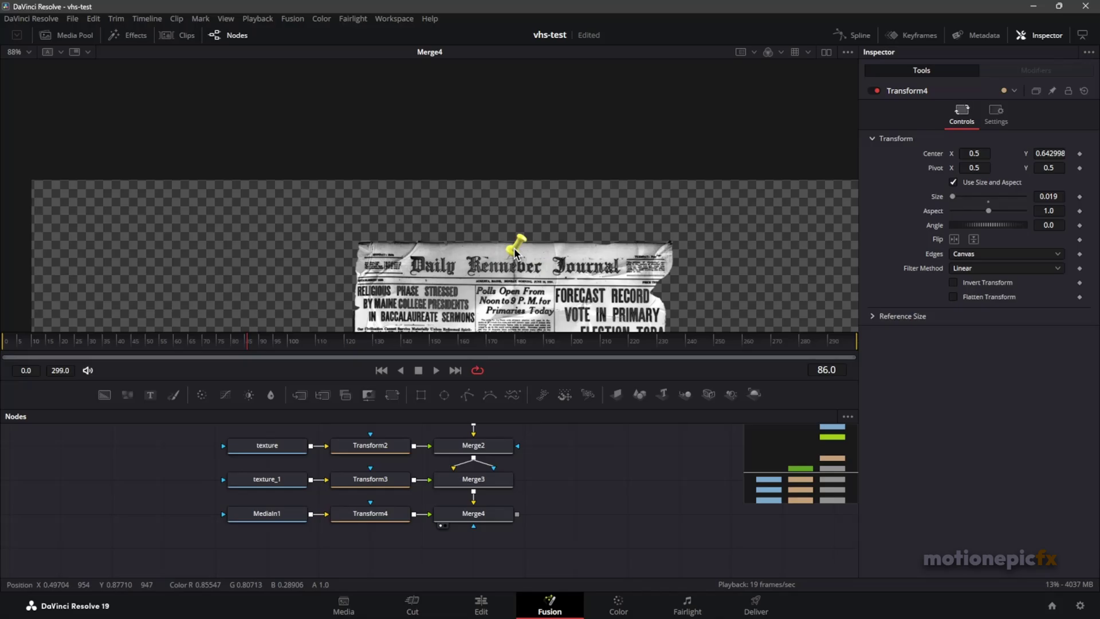
pyautogui.scroll(-3, 514, 249)
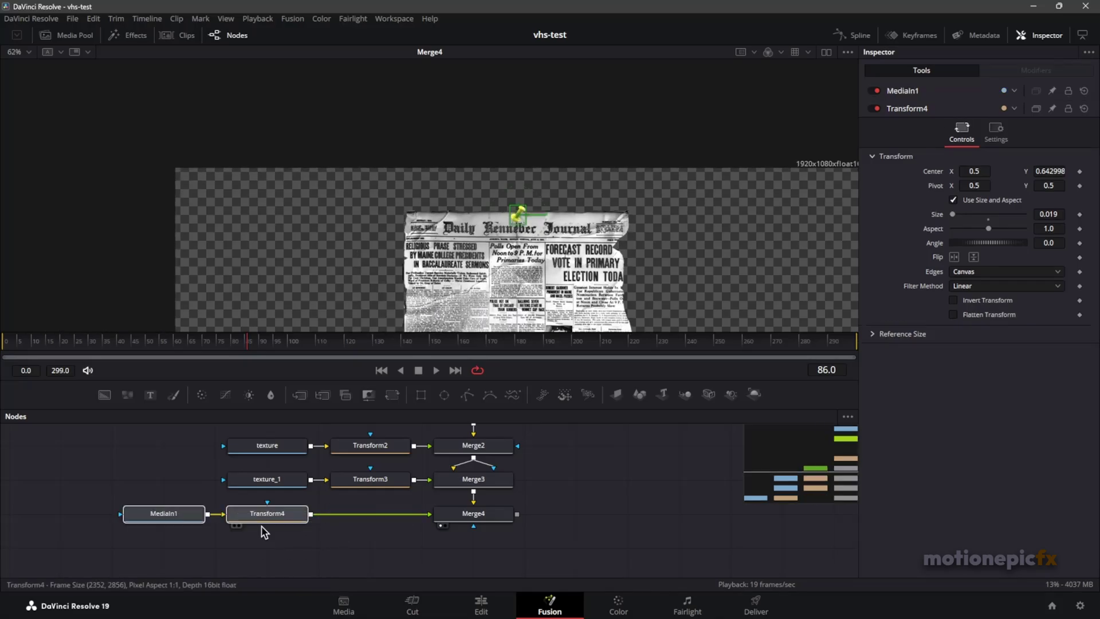
pyautogui.click(280, 510)
pyautogui.hotkey('shift', 'space')
pyautogui.write('xf')
pyautogui.press('BackSpace')
pyautogui.press('BackSpace')
pyautogui.write('bc')
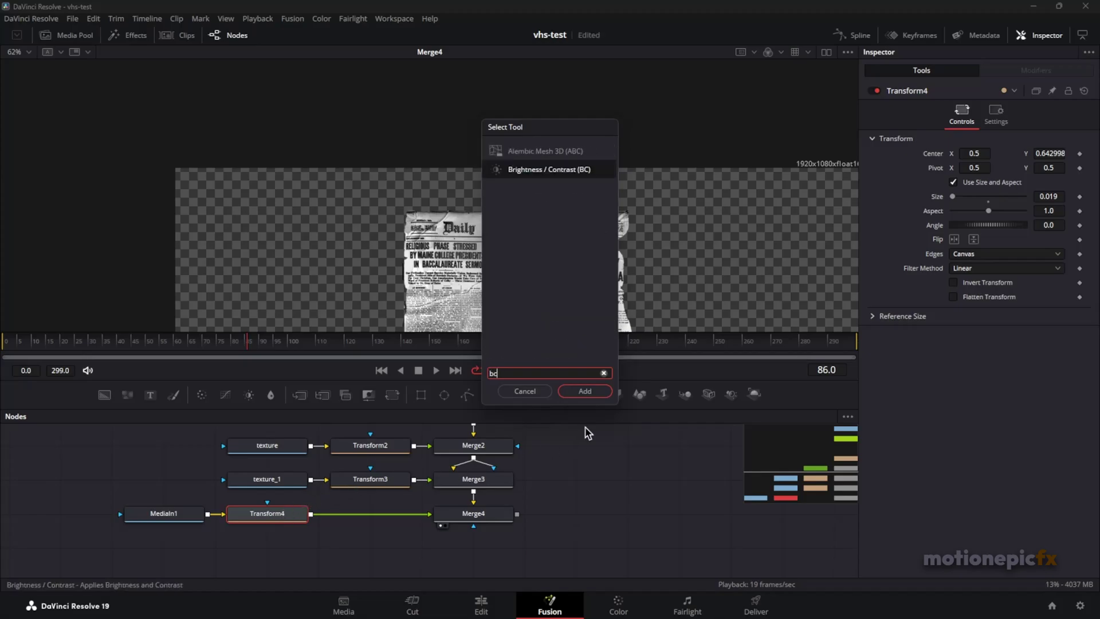
pyautogui.click(579, 389)
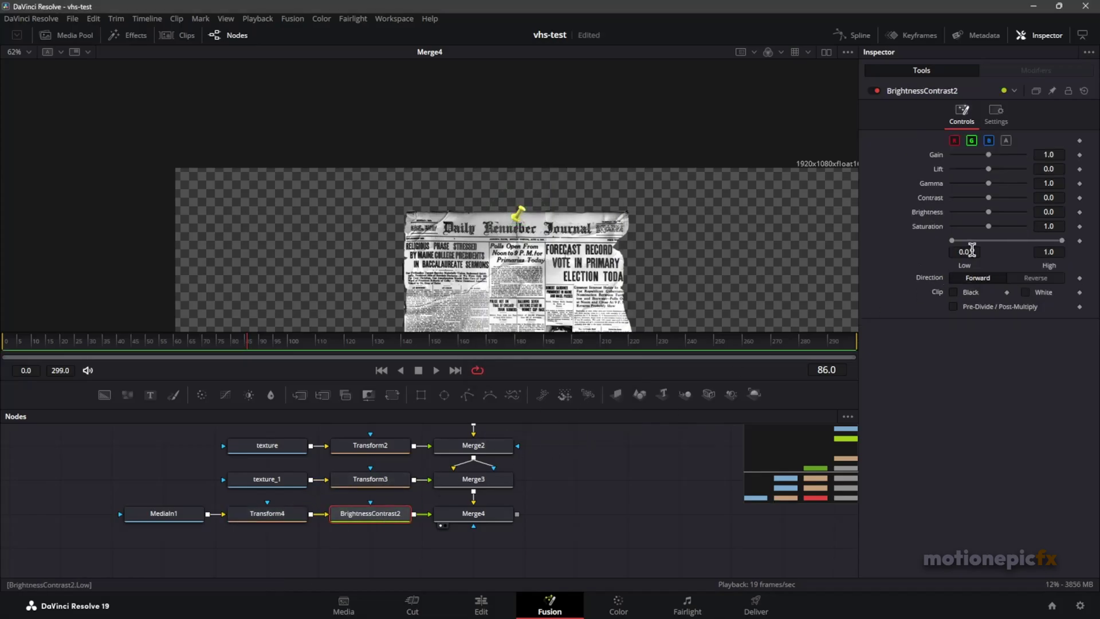
# Desaturate the pushpin to saturation 0, enable Pre-Divide / Post-Multiply, and set its lift to about -0.69
pyautogui.moveTo(988, 227); pyautogui.dragTo(860, 226)
pyautogui.click(958, 310)
pyautogui.moveTo(988, 169); pyautogui.dragTo(968, 171)
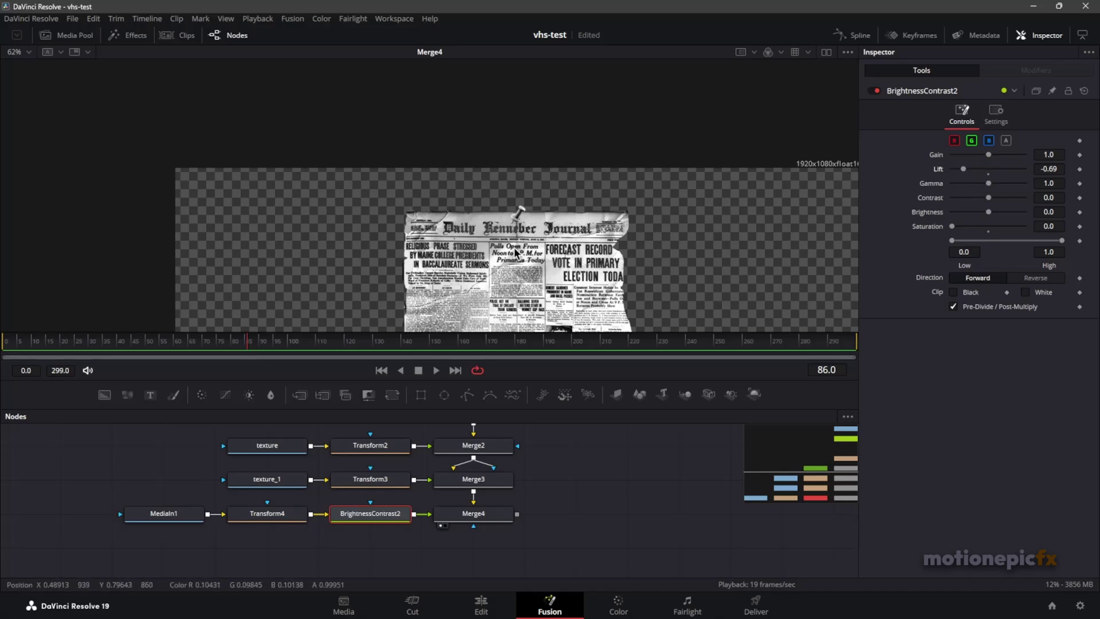
pyautogui.moveTo(507, 284); pyautogui.dragTo(505, 259)
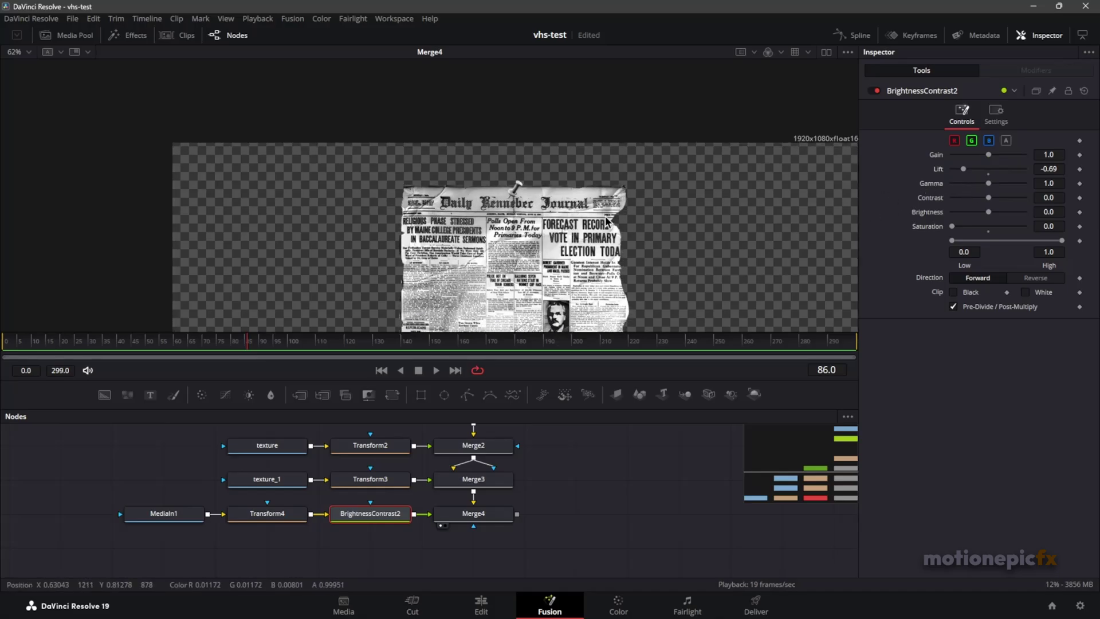
pyautogui.moveTo(303, 535); pyautogui.dragTo(129, 507)
pyautogui.moveTo(380, 514); pyautogui.dragTo(291, 520)
pyautogui.click(292, 515)
pyautogui.hotkey('shift', 'space')
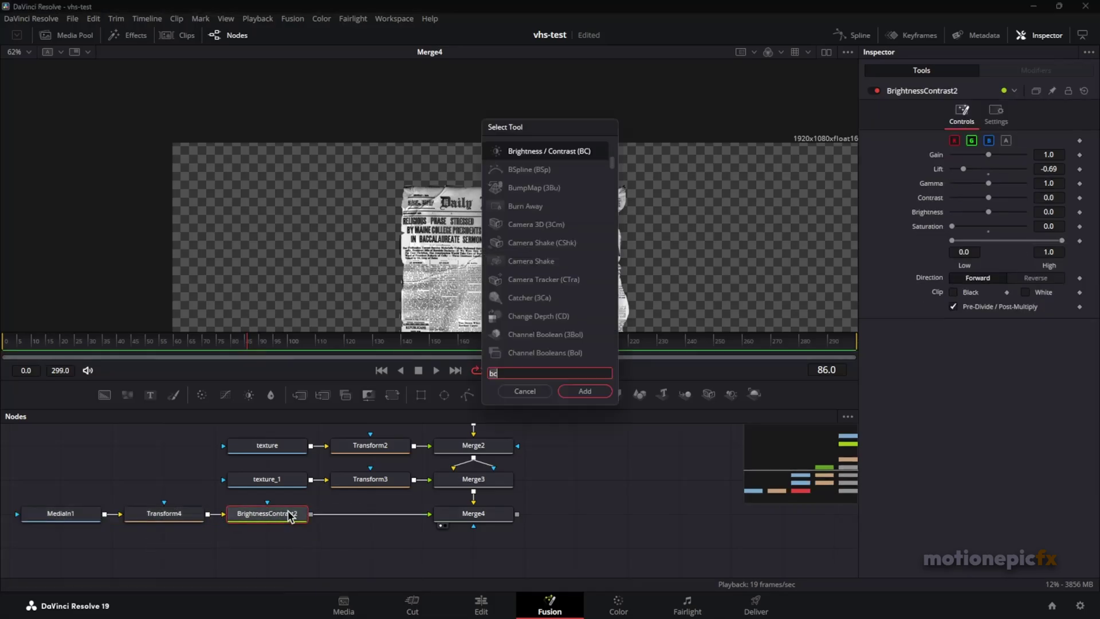
pyautogui.write('sg')
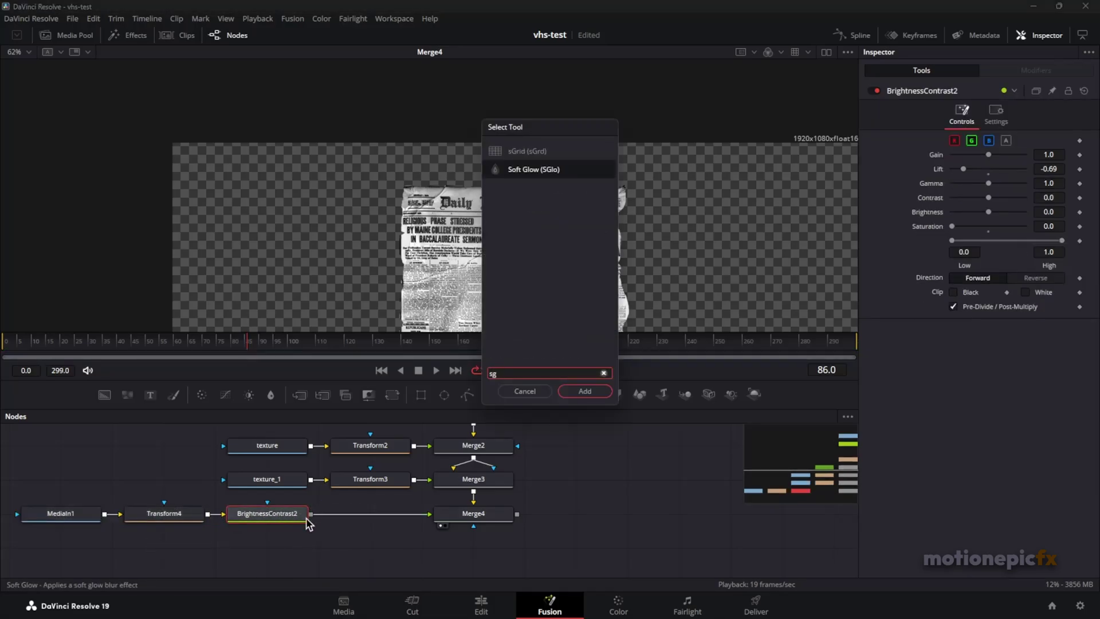
pyautogui.press('BackSpace')
pyautogui.write('hadow')
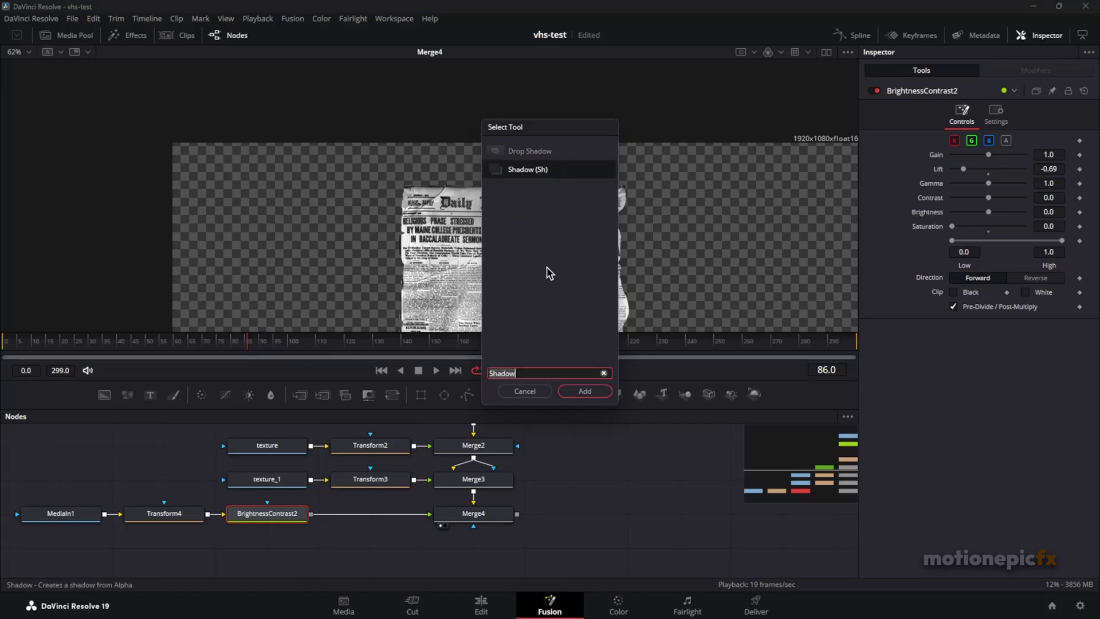
pyautogui.click(587, 396)
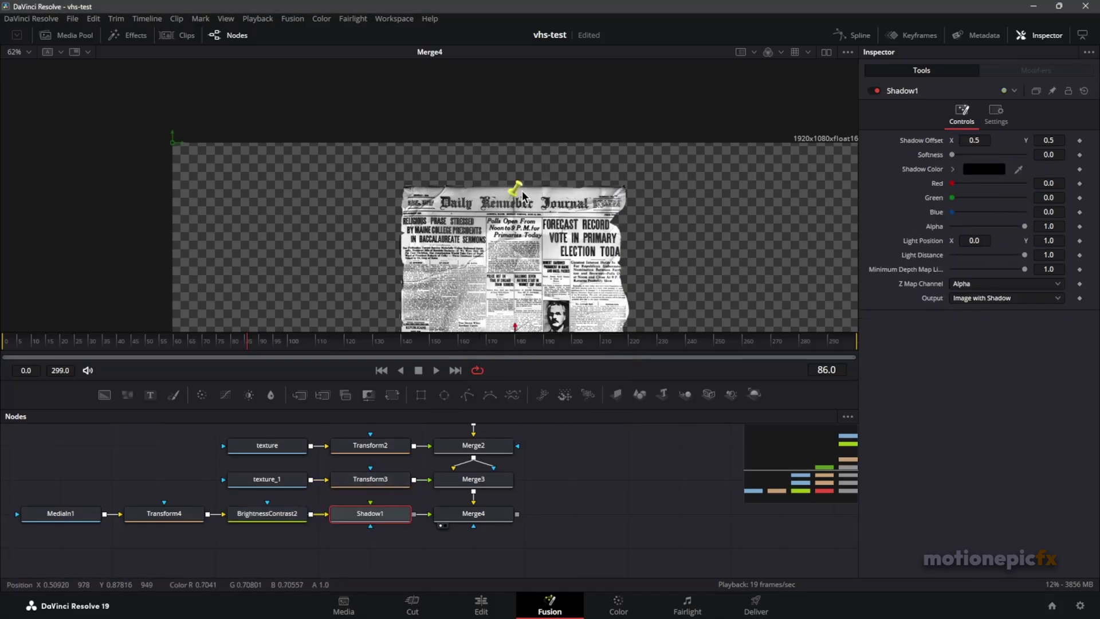
pyautogui.moveTo(372, 515); pyautogui.dragTo(375, 551)
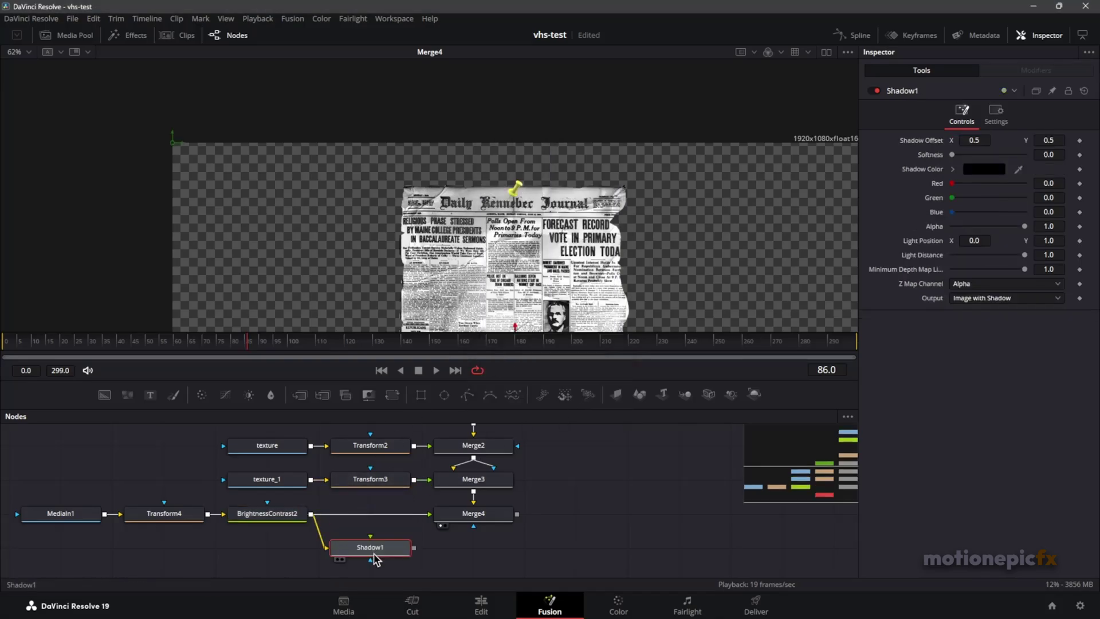
pyautogui.press('Delete')
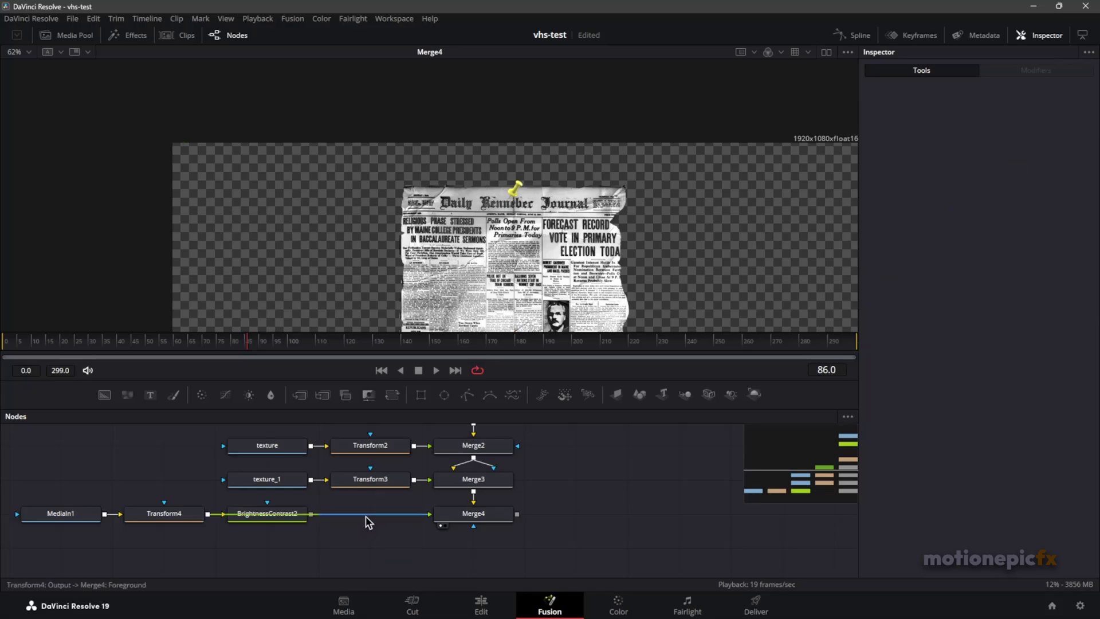
# Add a Shadow node after BrightnessContrast2 and connect its output to Merge4's foreground
pyautogui.moveTo(269, 520)
pyautogui.mouseDown()
pyautogui.moveTo(269, 554)
pyautogui.moveTo(278, 521)
pyautogui.mouseUp()
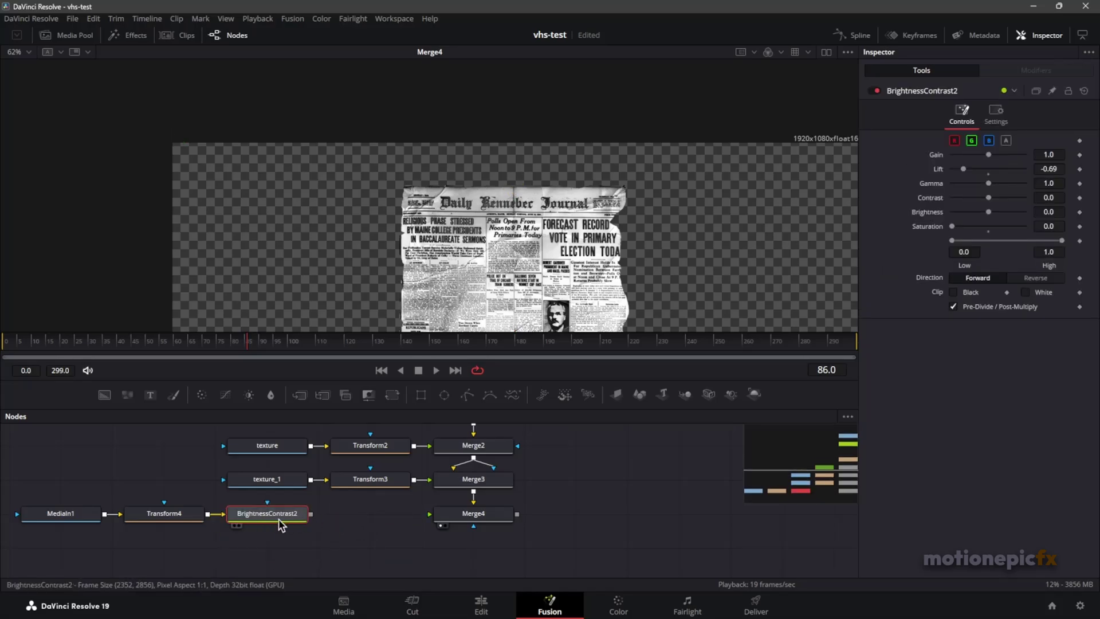
pyautogui.hotkey('shift', 'space')
pyautogui.write('Shadow')
pyautogui.click(584, 391)
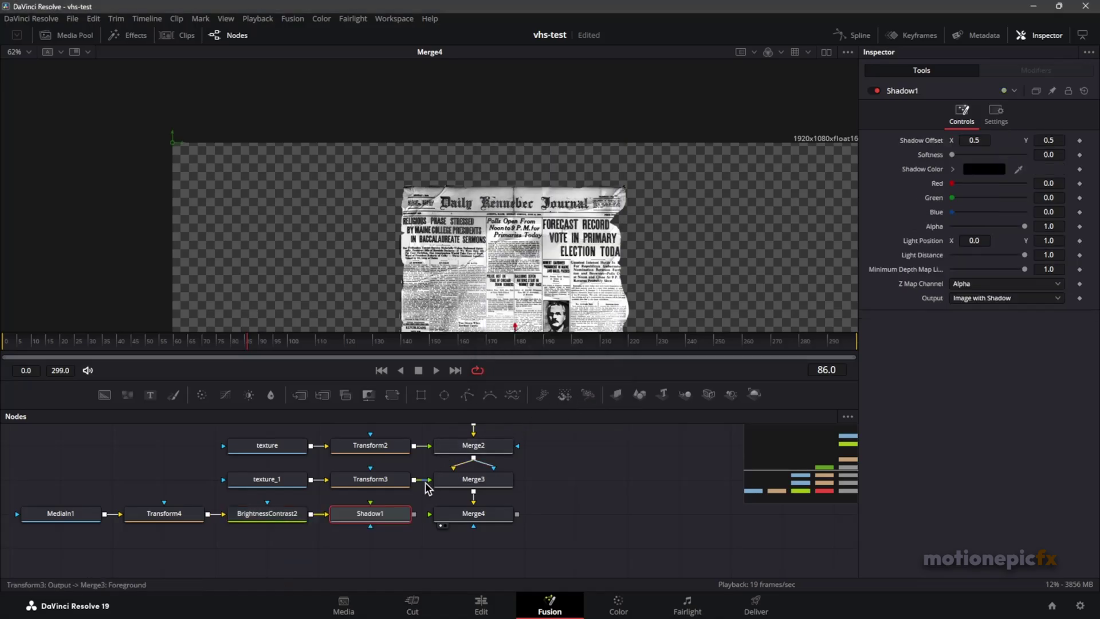
pyautogui.moveTo(413, 514); pyautogui.dragTo(467, 518)
# Set the pushpin shadow's vertical offset to 0.498 and its softness to about 0.003
pyautogui.scroll(5, 507, 175)
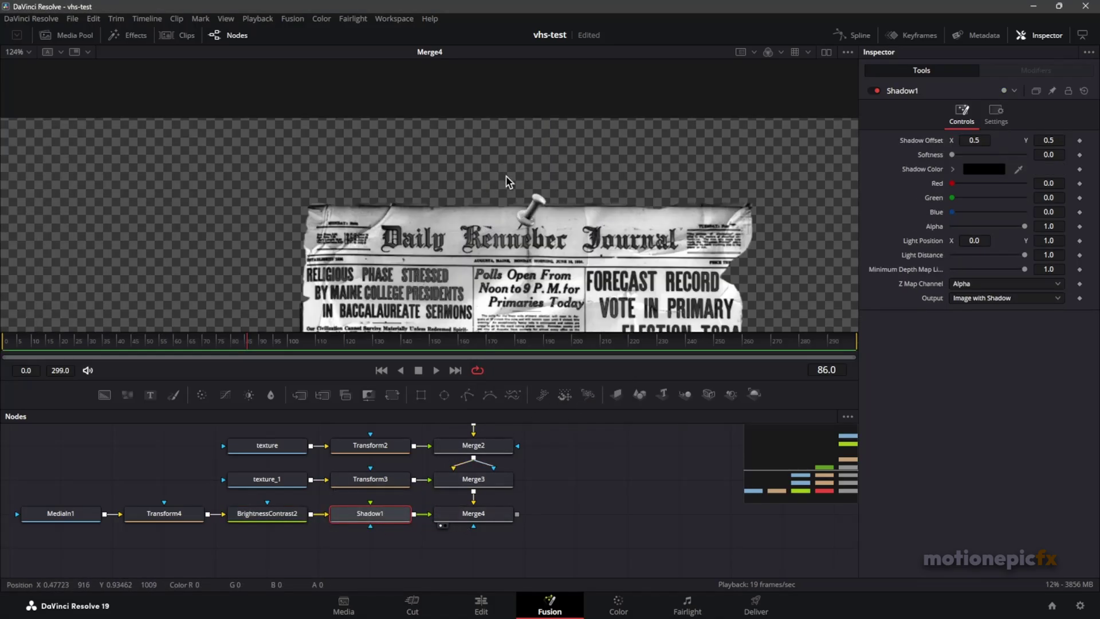
pyautogui.moveTo(1060, 143); pyautogui.dragTo(1058, 143)
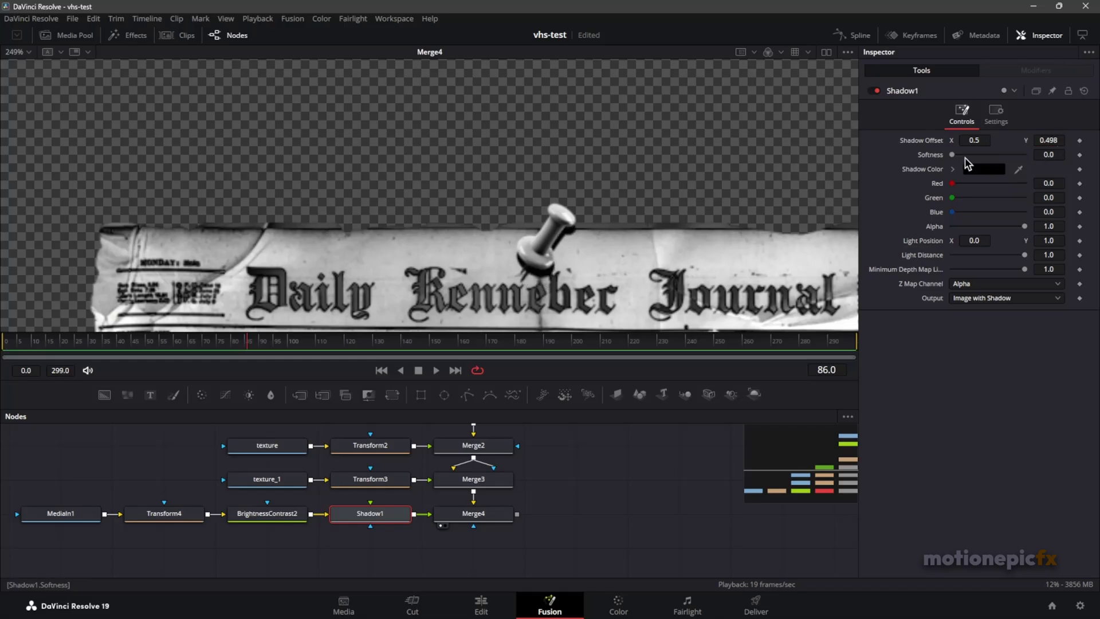
pyautogui.moveTo(959, 153); pyautogui.dragTo(963, 154)
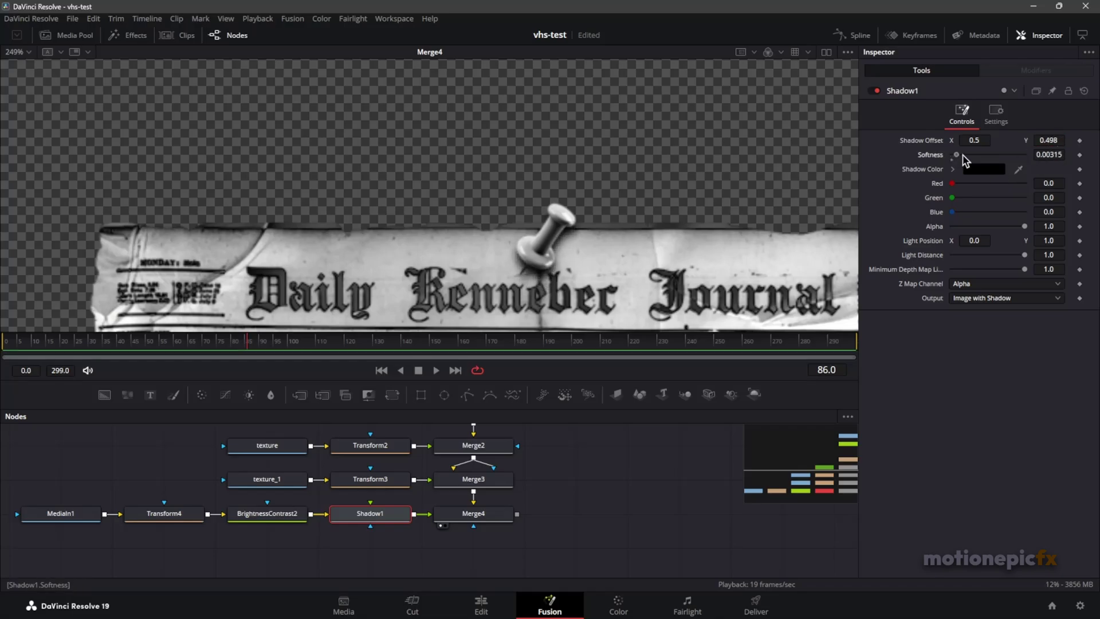
pyautogui.scroll(-5, 493, 231)
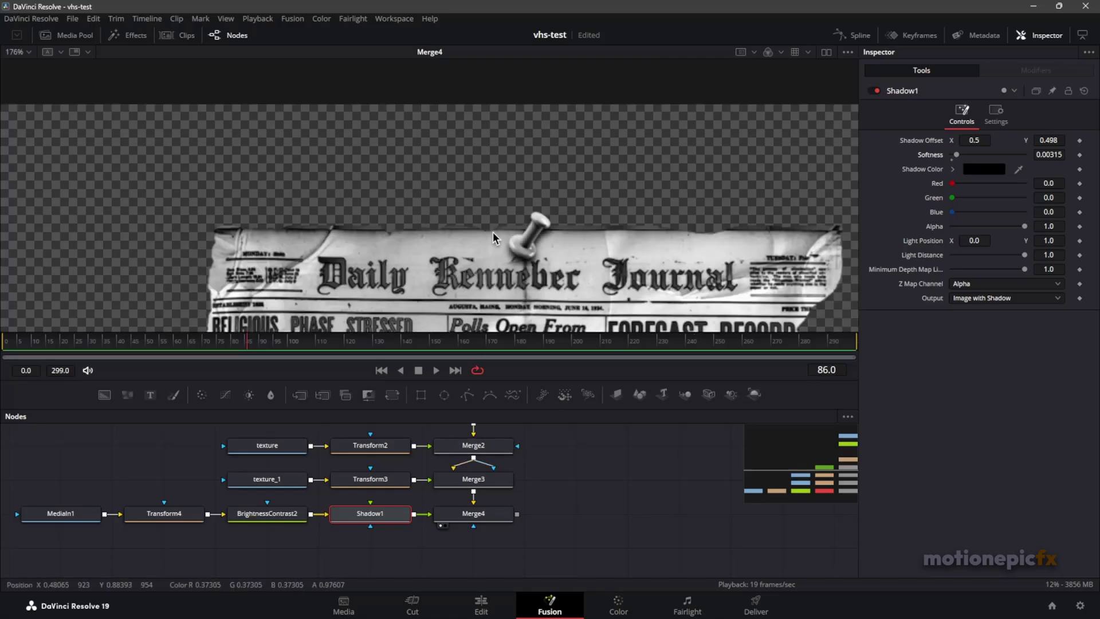
# Add an Image Plane 3D node after Merge4 and show it in the viewer
pyautogui.click(493, 517)
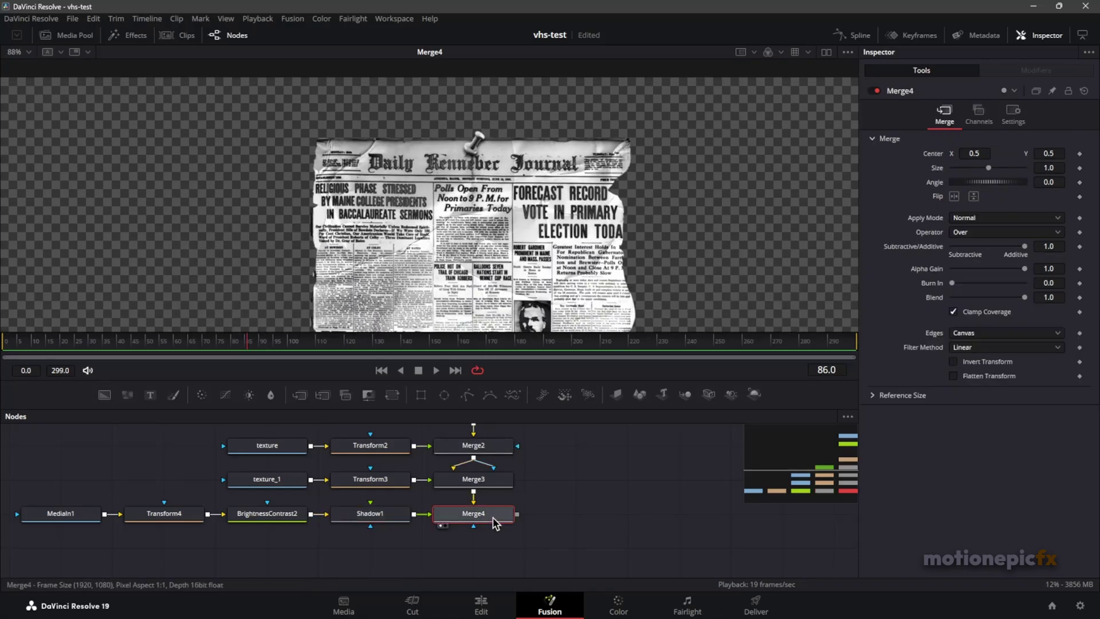
pyautogui.hotkey('shift', 'space')
pyautogui.write('Shadow')
pyautogui.press('BackSpace')
pyautogui.press('BackSpace')
pyautogui.press('BackSpace')
pyautogui.press('BackSpace')
pyautogui.press('BackSpace')
pyautogui.press('BackSpace')
pyautogui.write('image')
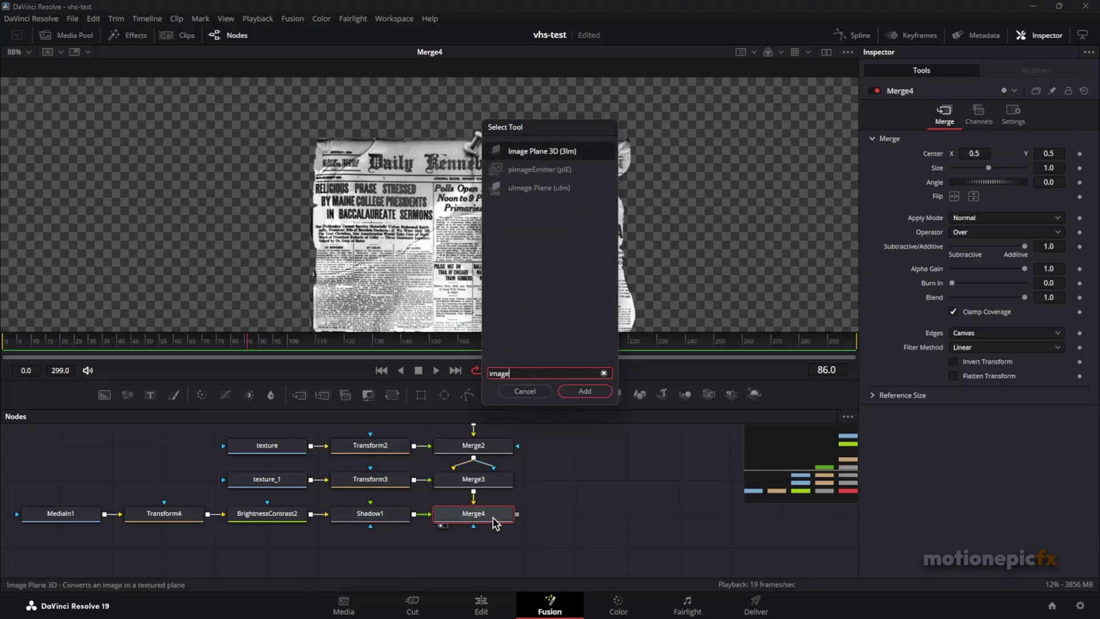
pyautogui.press('Return')
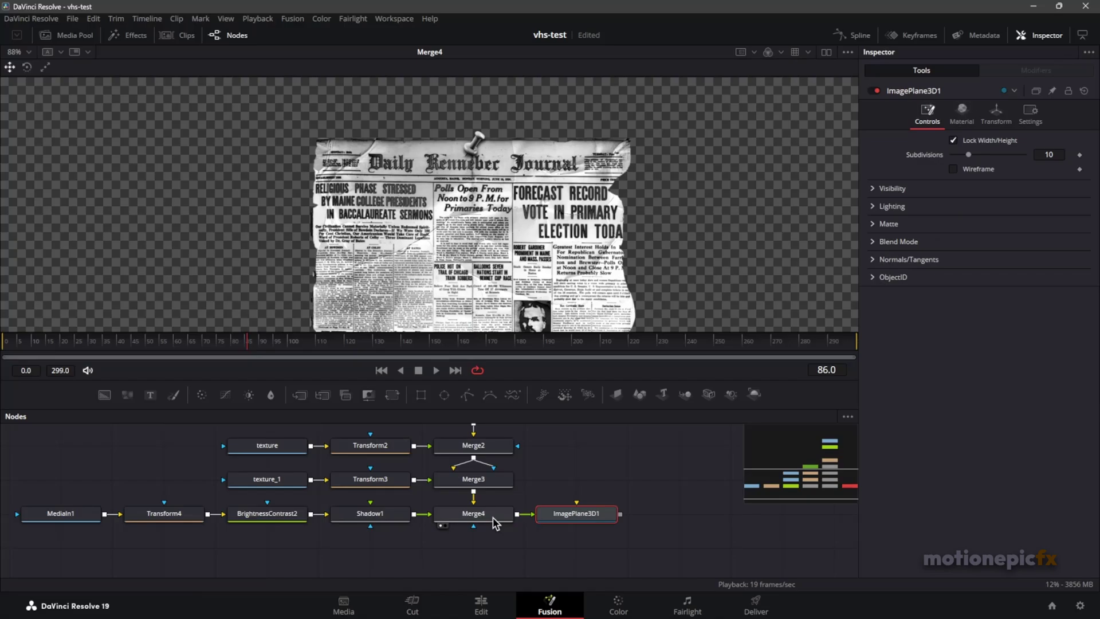
pyautogui.moveTo(592, 513); pyautogui.dragTo(614, 256)
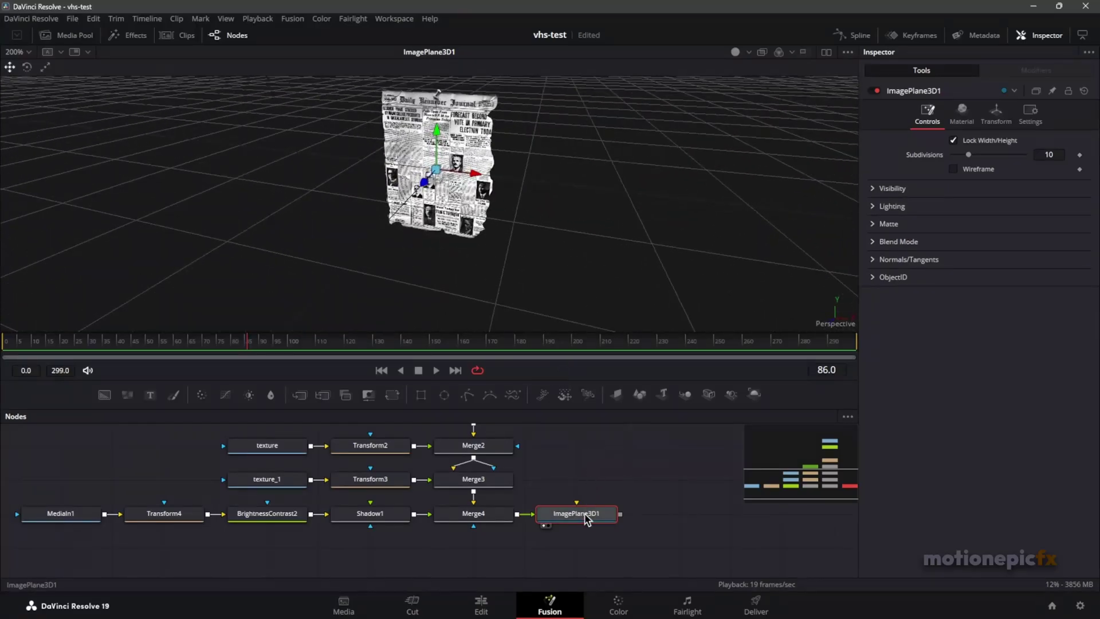
# Add a Transform 3D node after ImagePlane3D1 and show it in the viewer
pyautogui.hotkey('shift', 'space')
pyautogui.write('image')
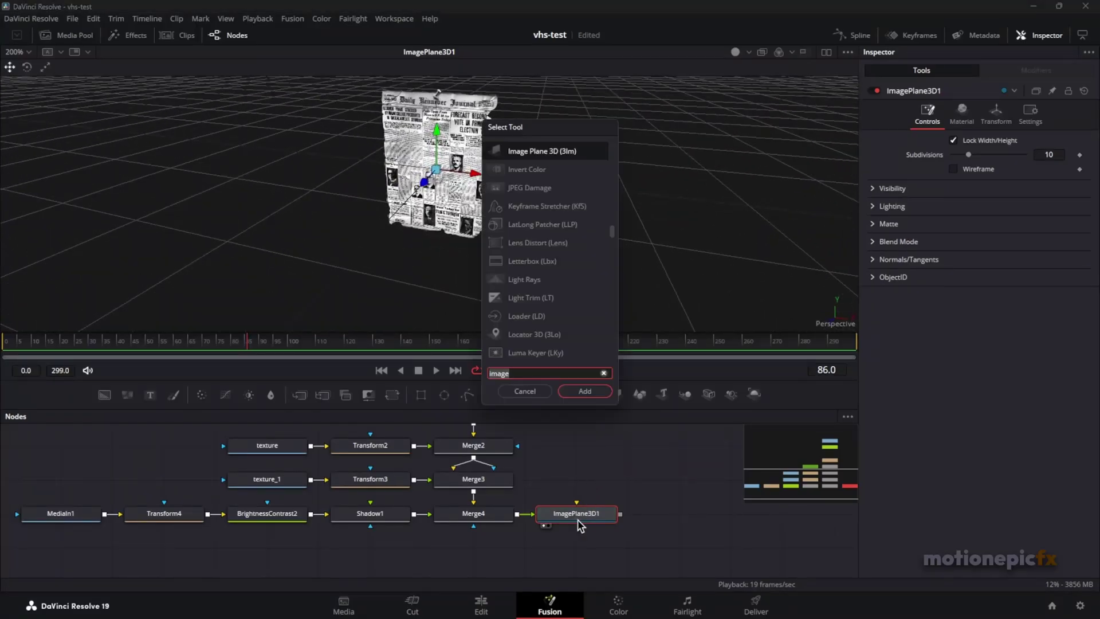
pyautogui.write('xf')
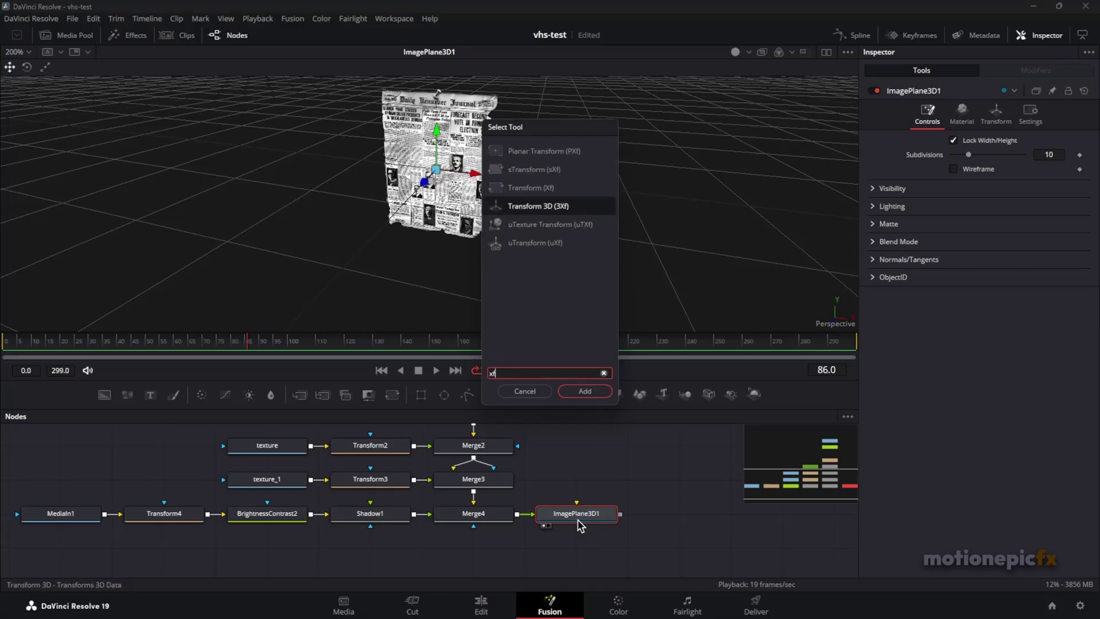
pyautogui.press('Return')
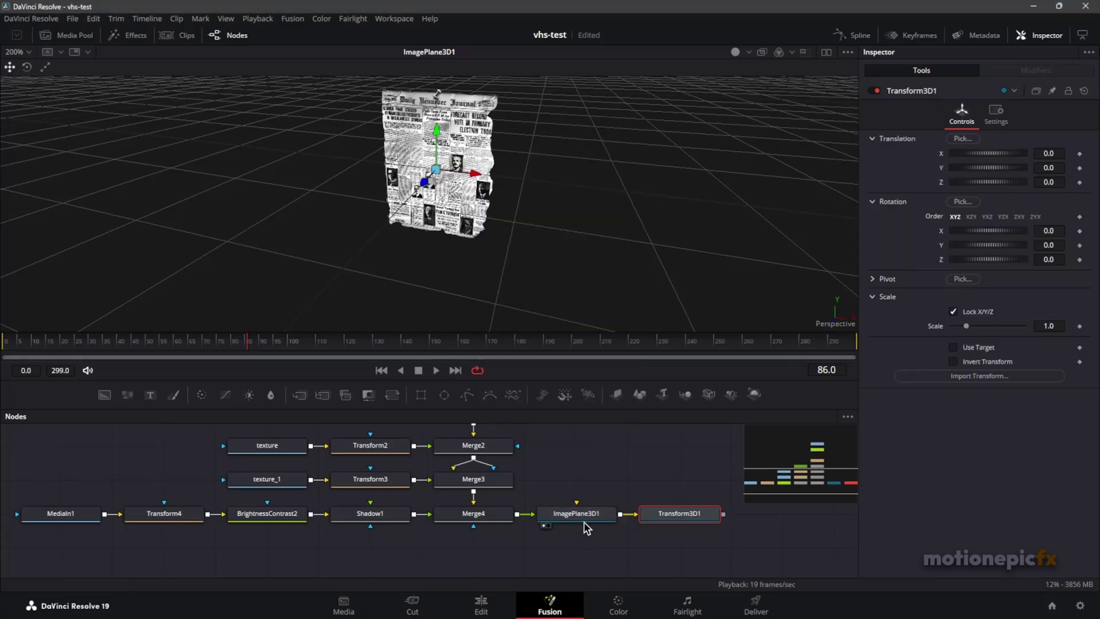
pyautogui.moveTo(682, 519); pyautogui.dragTo(501, 171)
# Set Transform3D1's Z rotation to -20 to tilt the newspaper plane
pyautogui.moveTo(476, 233); pyautogui.dragTo(490, 199)
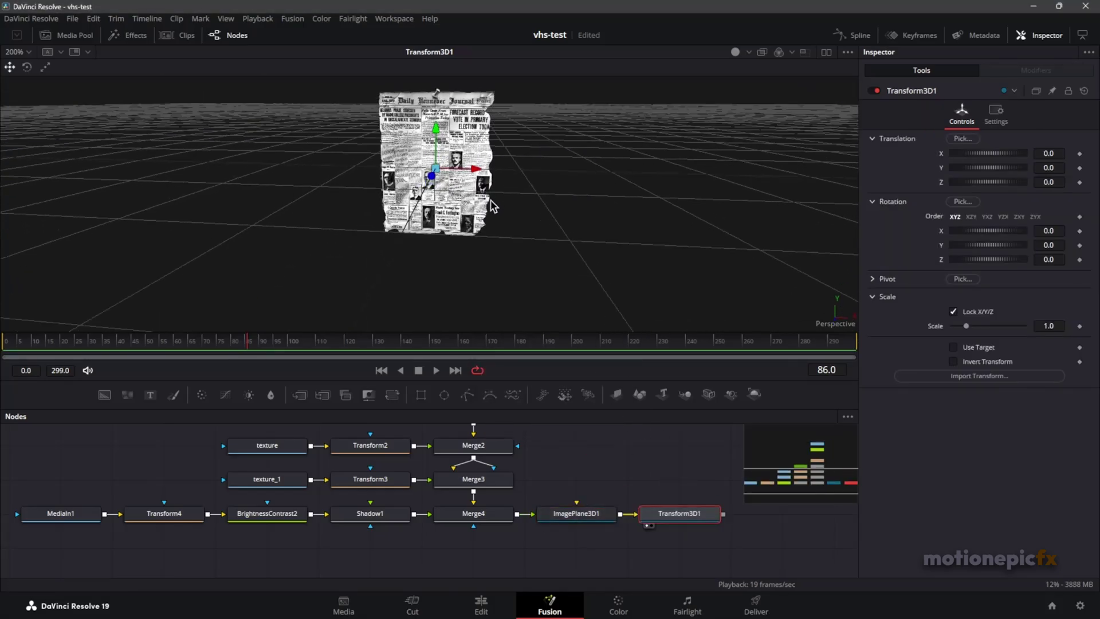
pyautogui.click(1053, 259)
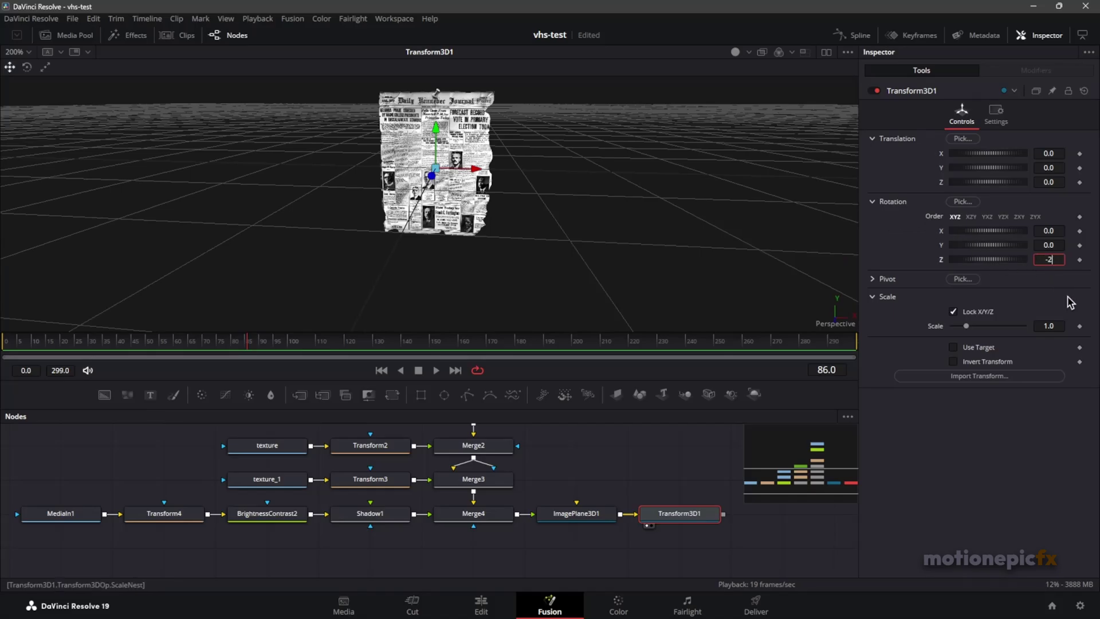
pyautogui.write('-20')
pyautogui.press('Tab')
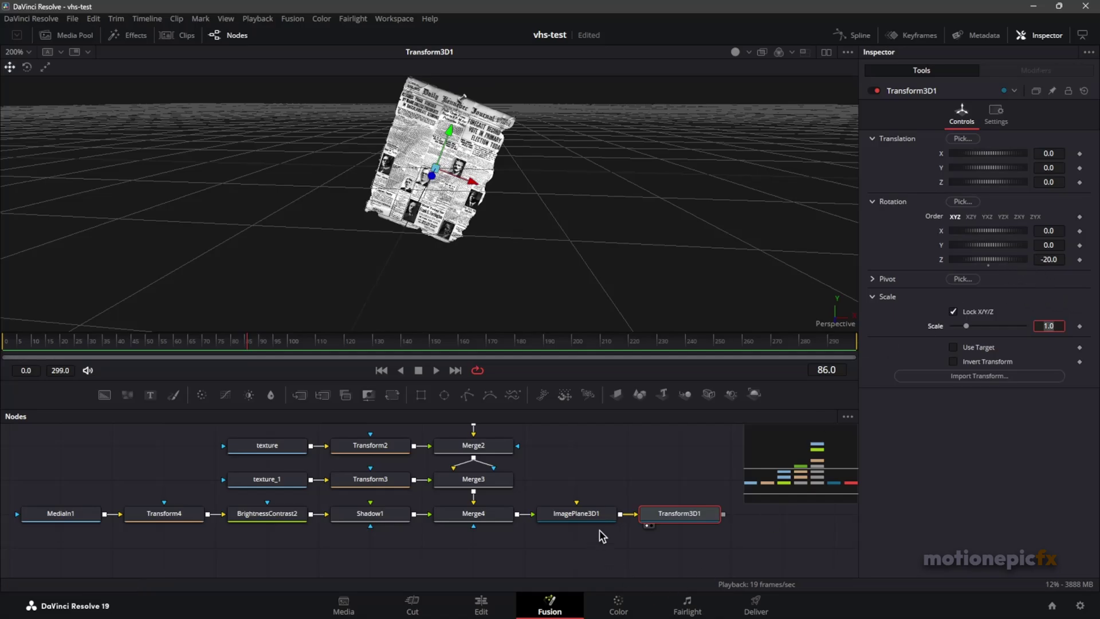
# Add a Bender 3D node after Transform3D1
pyautogui.moveTo(622, 526); pyautogui.dragTo(459, 510)
pyautogui.moveTo(655, 481); pyautogui.dragTo(619, 512)
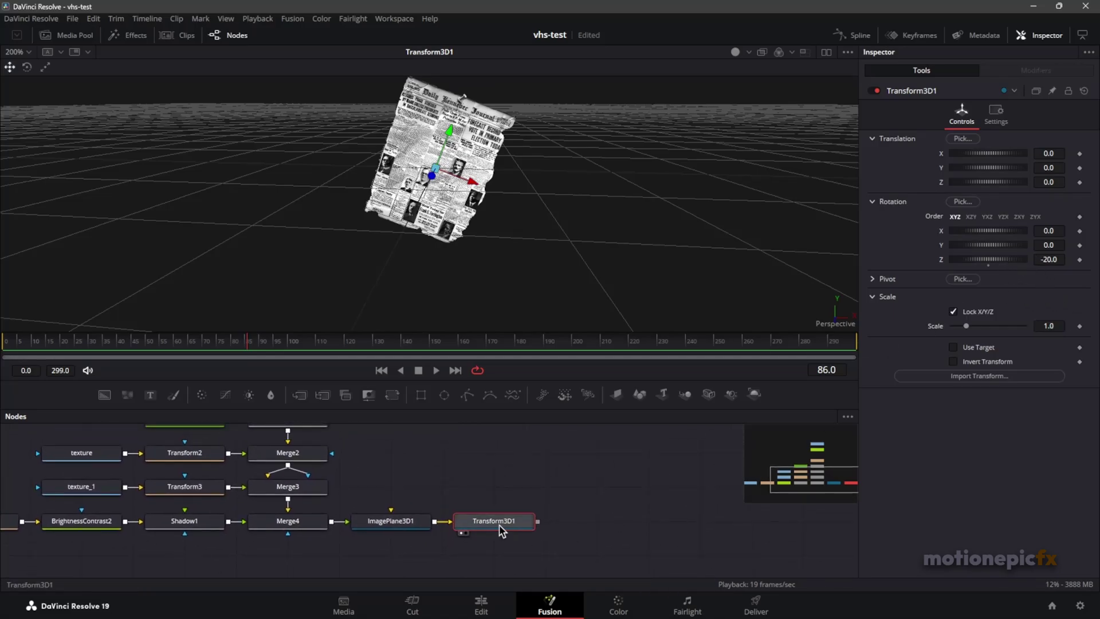
pyautogui.hotkey('shift', 'space')
pyautogui.write('xf')
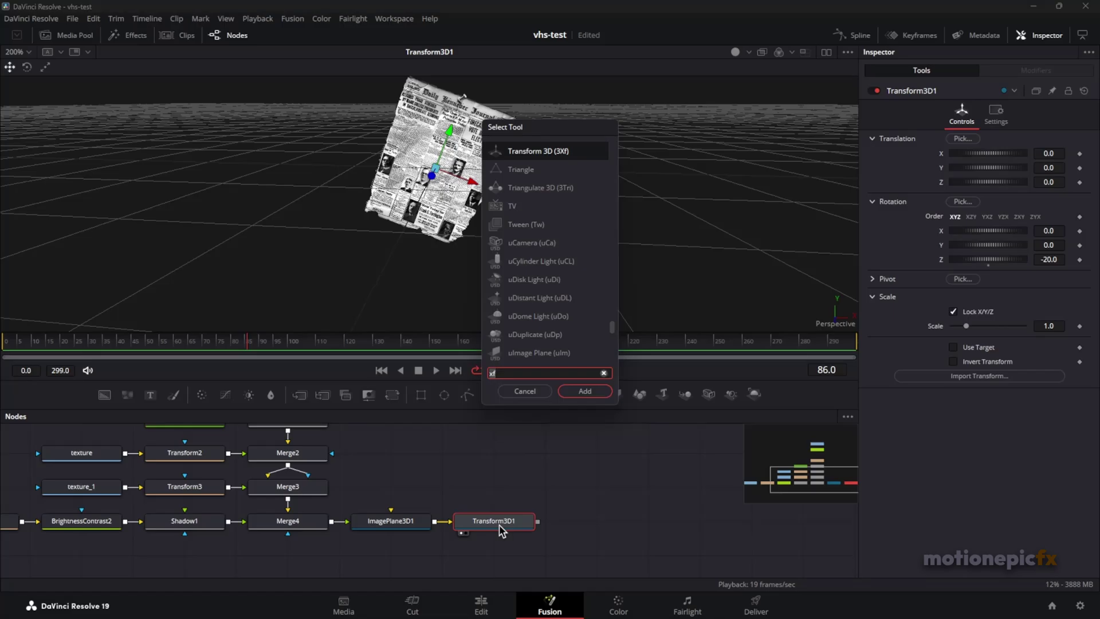
pyautogui.press('BackSpace')
pyautogui.press('BackSpace')
pyautogui.write('bend')
pyautogui.press('Return')
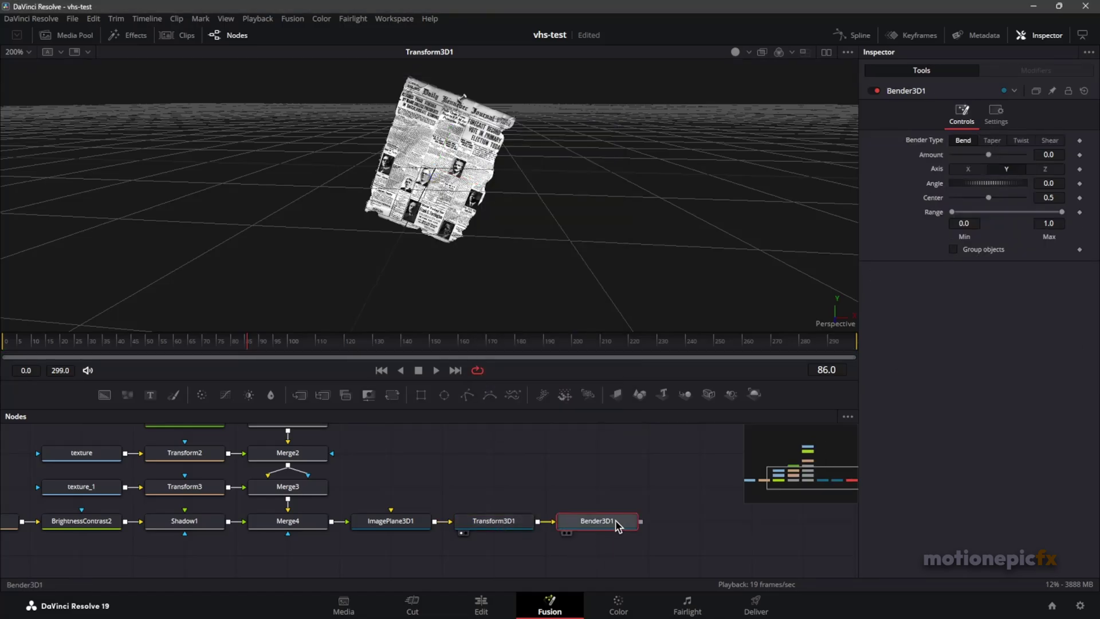
# Add a second Transform 3D node after Bender3D1
pyautogui.hotkey('shift', 'space')
pyautogui.write('xf')
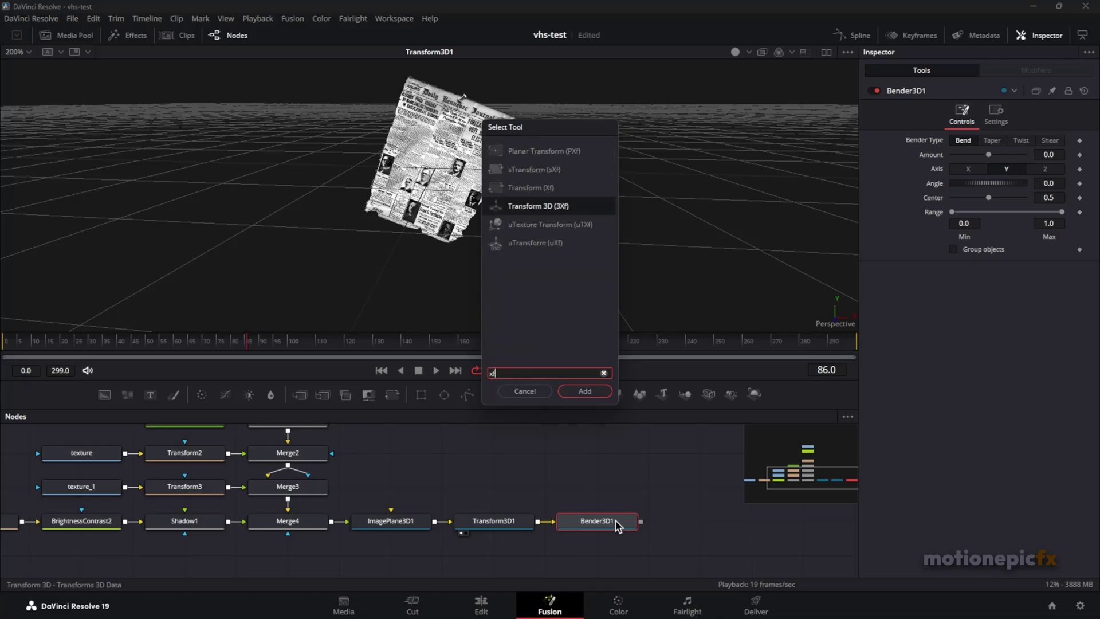
pyautogui.press('Return')
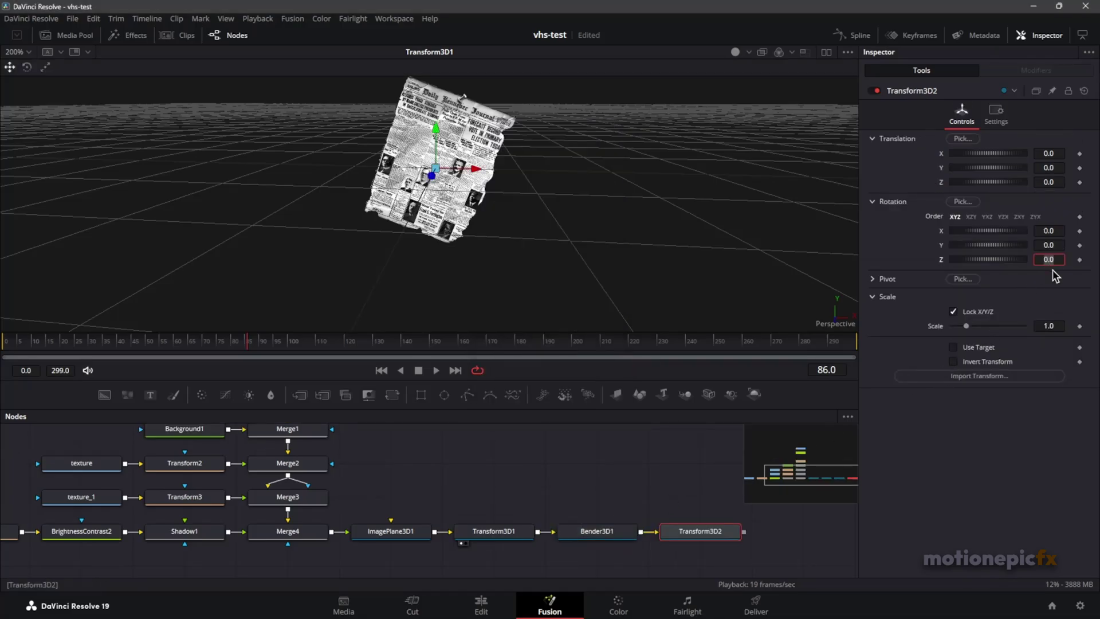
# Set Transform3D2's Z rotation to 20 to counter the tilt applied by Transform3D1
pyautogui.click(496, 536)
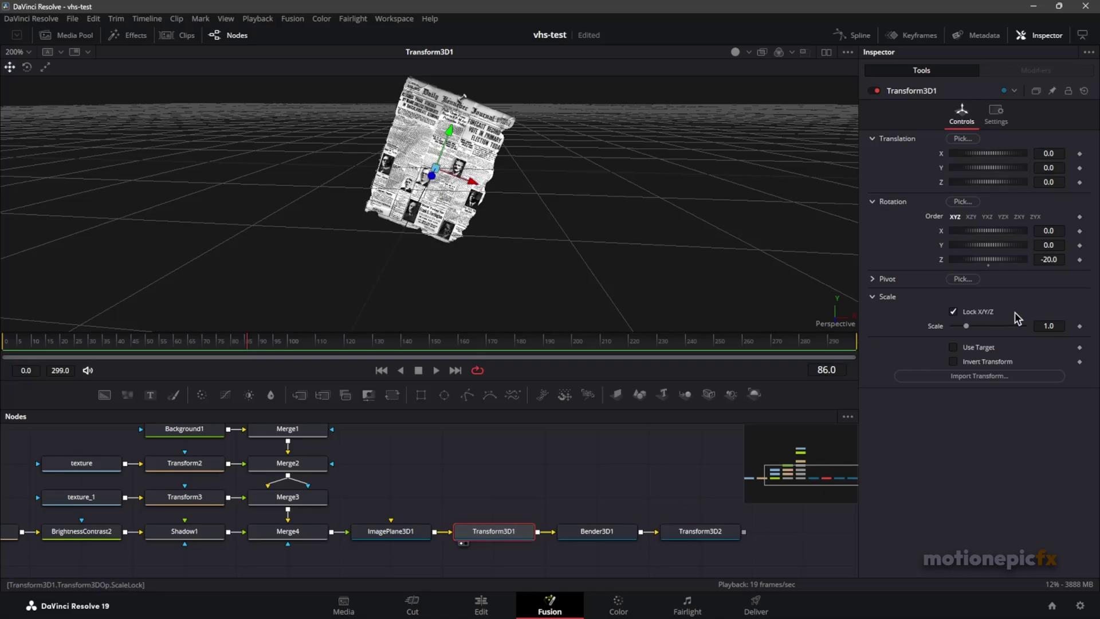
pyautogui.click(711, 531)
pyautogui.click(1051, 259)
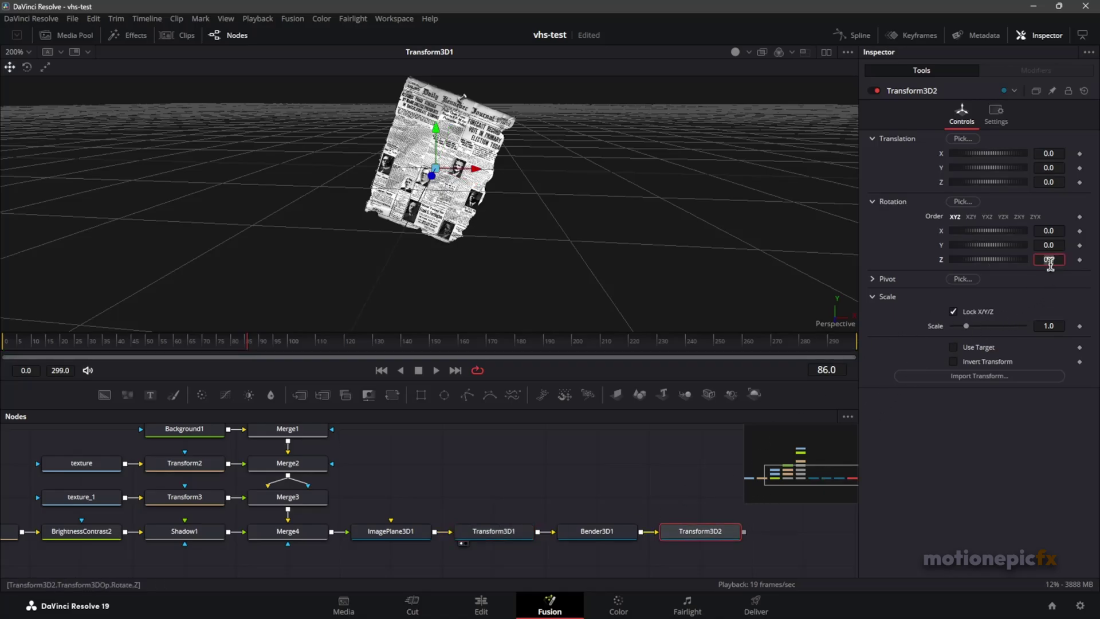
pyautogui.write('25')
pyautogui.press('Tab')
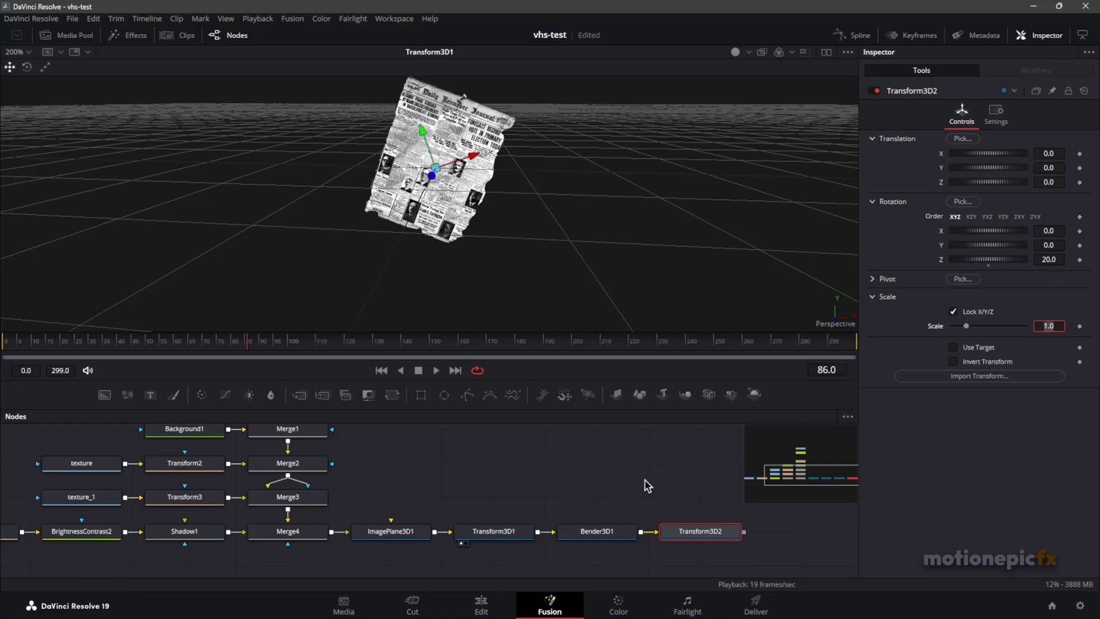
# Show Transform3D2 in the viewer and set Bender3D1's bend amount to 1.0
pyautogui.click(598, 532)
pyautogui.moveTo(701, 532); pyautogui.dragTo(410, 116)
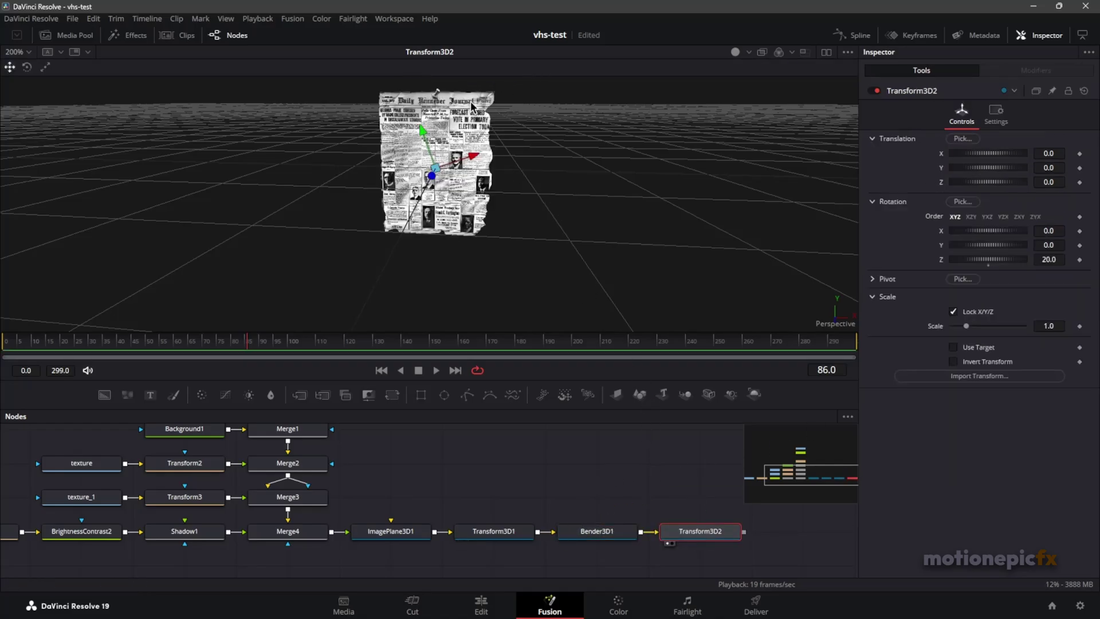
pyautogui.click(591, 525)
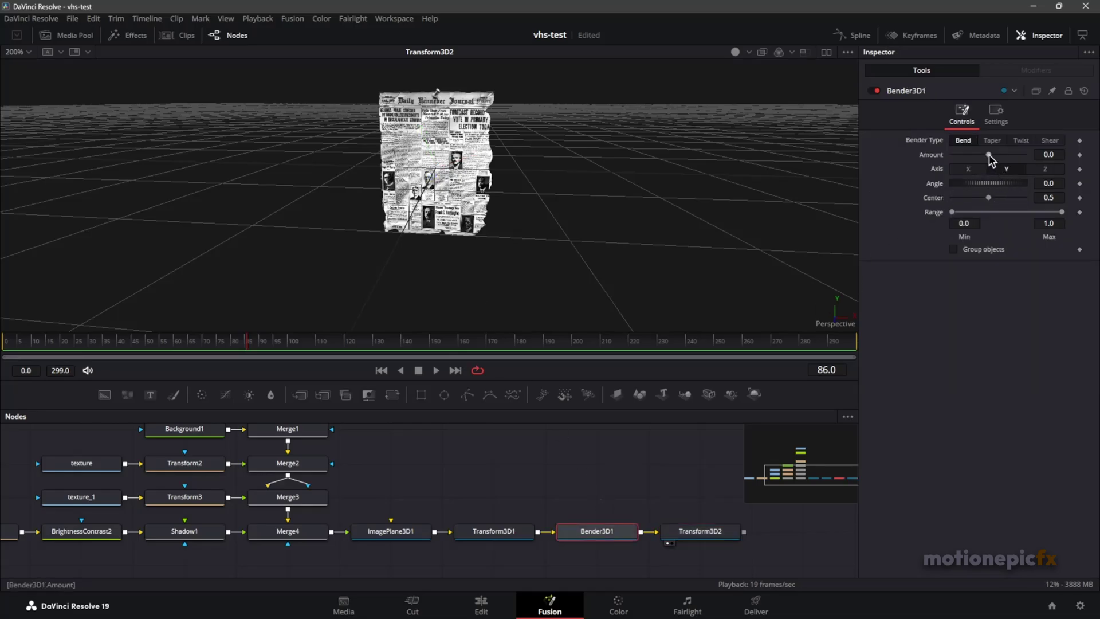
pyautogui.moveTo(990, 154); pyautogui.dragTo(1049, 164)
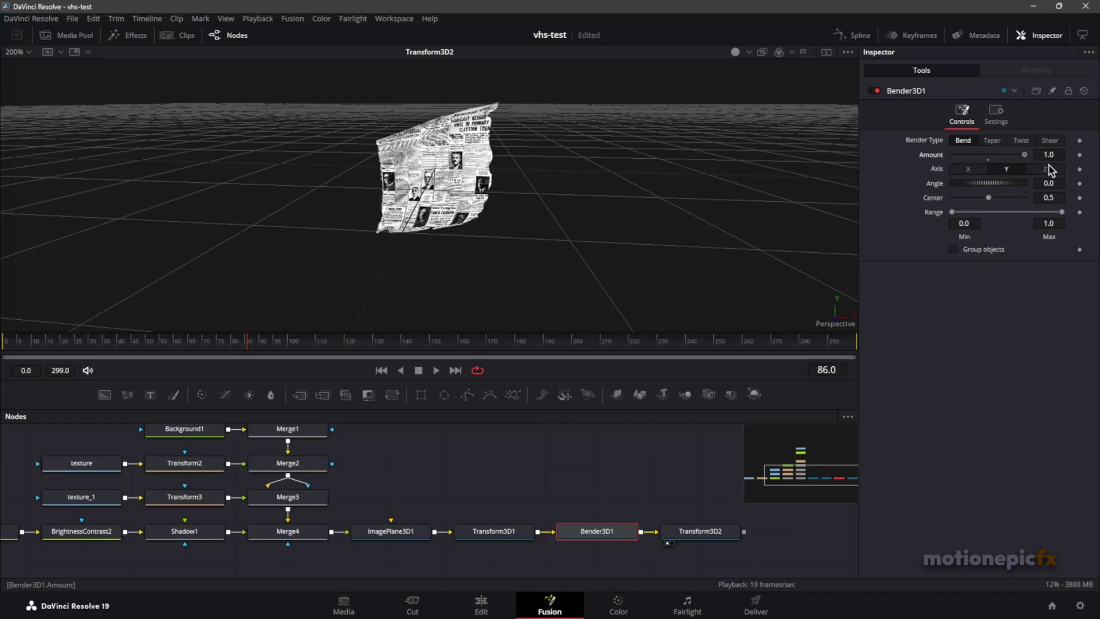
# Disable Transform3D1 and Transform3D2 together to inspect the bend without the tilt, and re-enable both nodes
pyautogui.click(494, 533)
pyautogui.click(701, 533)
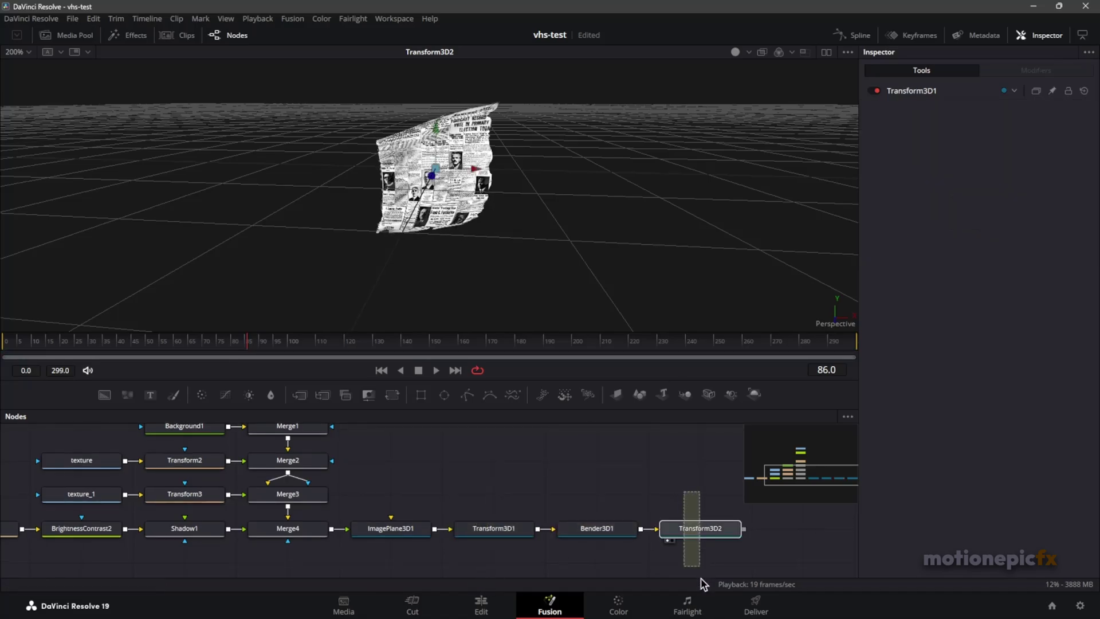
pyautogui.keyDown('ctrl'); pyautogui.click(494, 529); pyautogui.keyUp('ctrl')
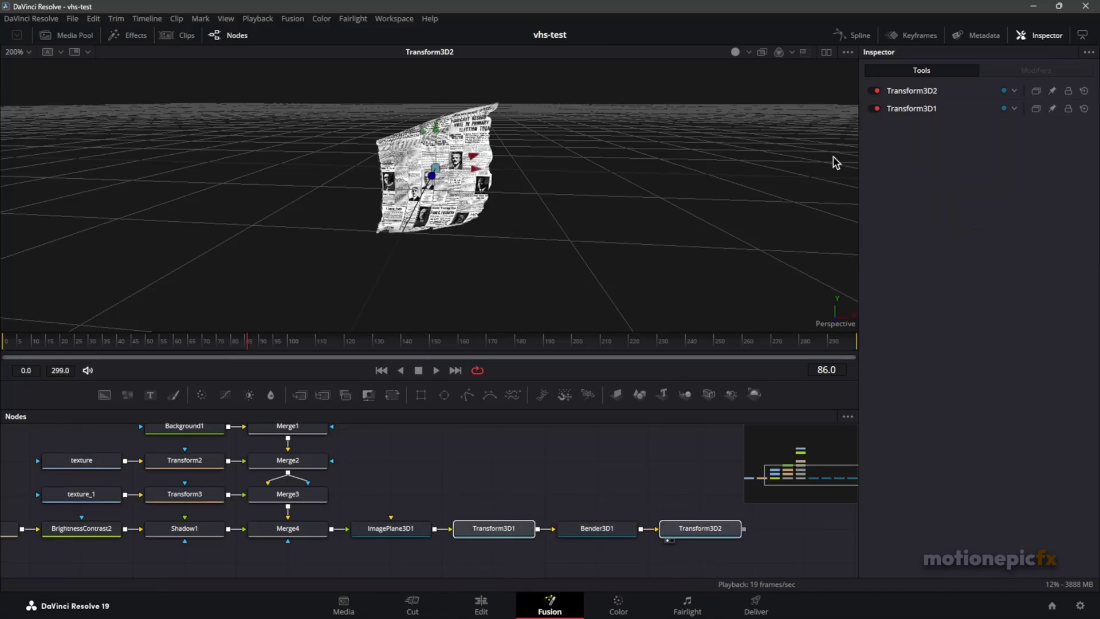
pyautogui.click(877, 91)
pyautogui.click(878, 109)
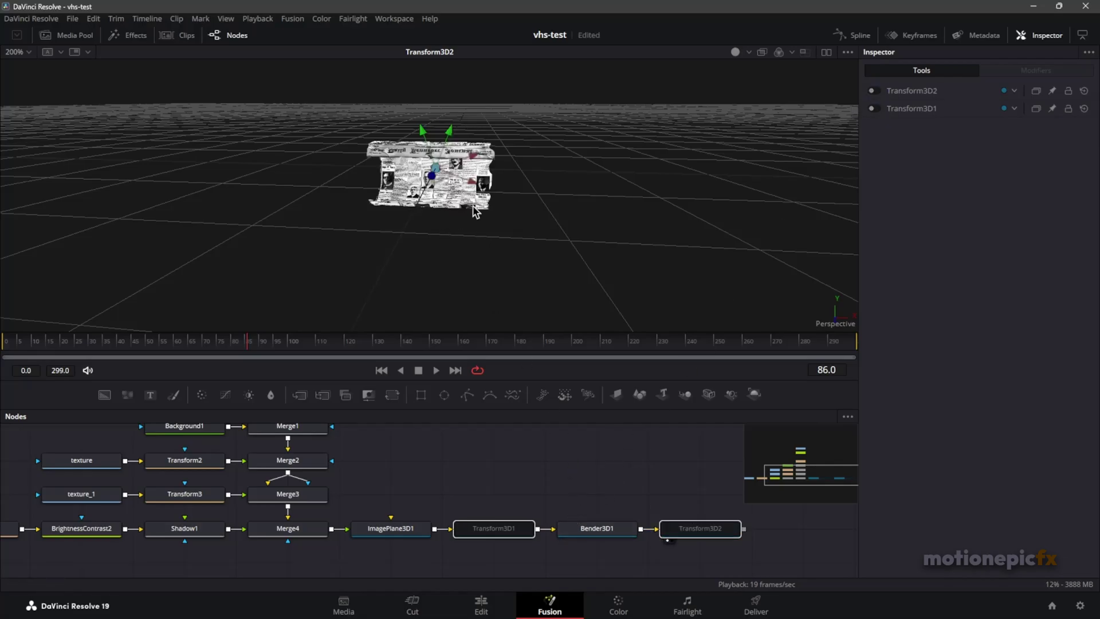
pyautogui.moveTo(431, 196); pyautogui.dragTo(351, 207)
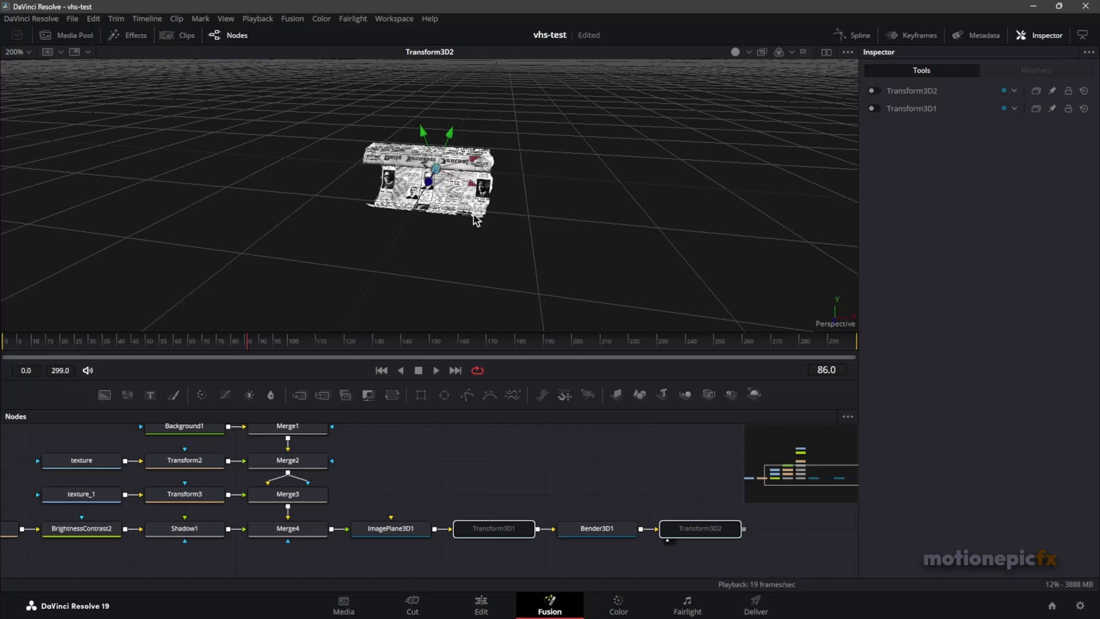
pyautogui.hotkey('ctrl', 'p')
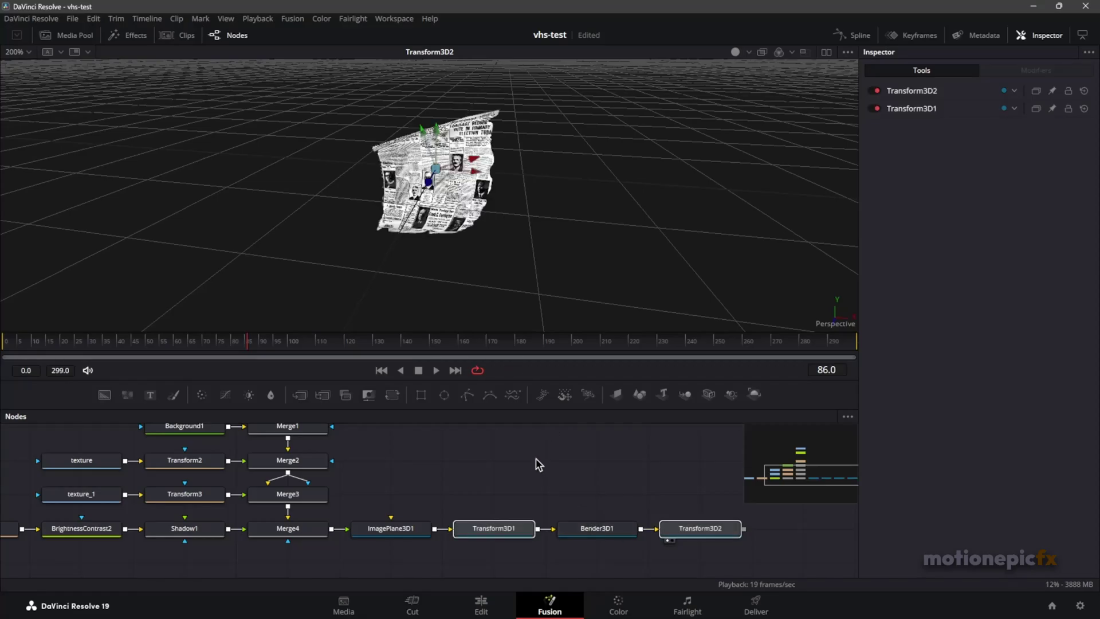
# Set Bender3D1's bend center to 1.0 and its range maximum to 0.439
pyautogui.click(596, 530)
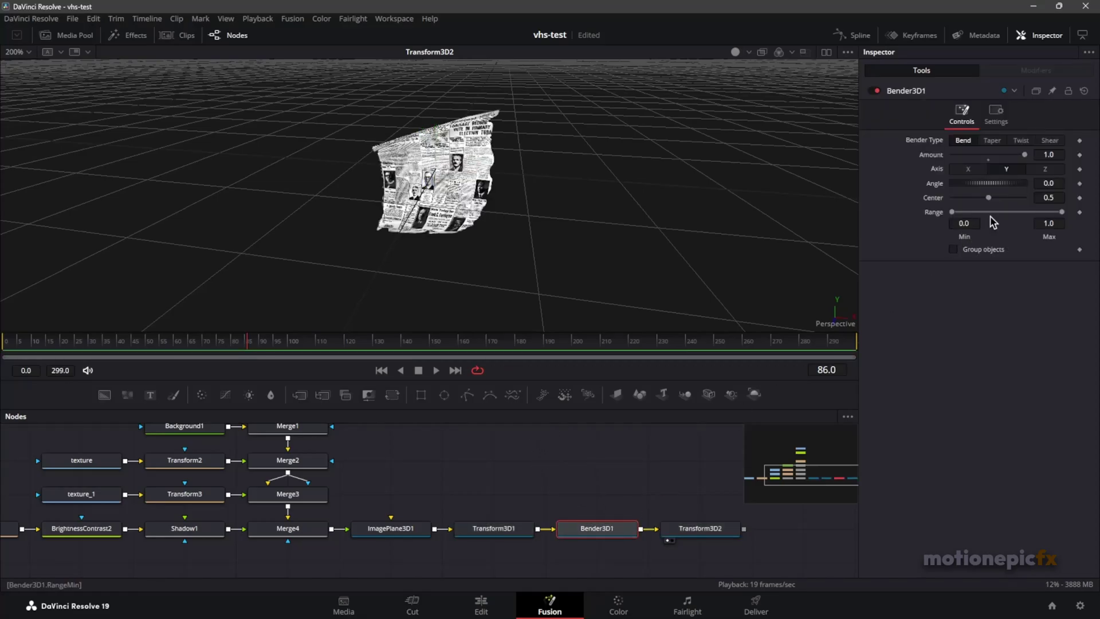
pyautogui.moveTo(990, 197); pyautogui.dragTo(1003, 216)
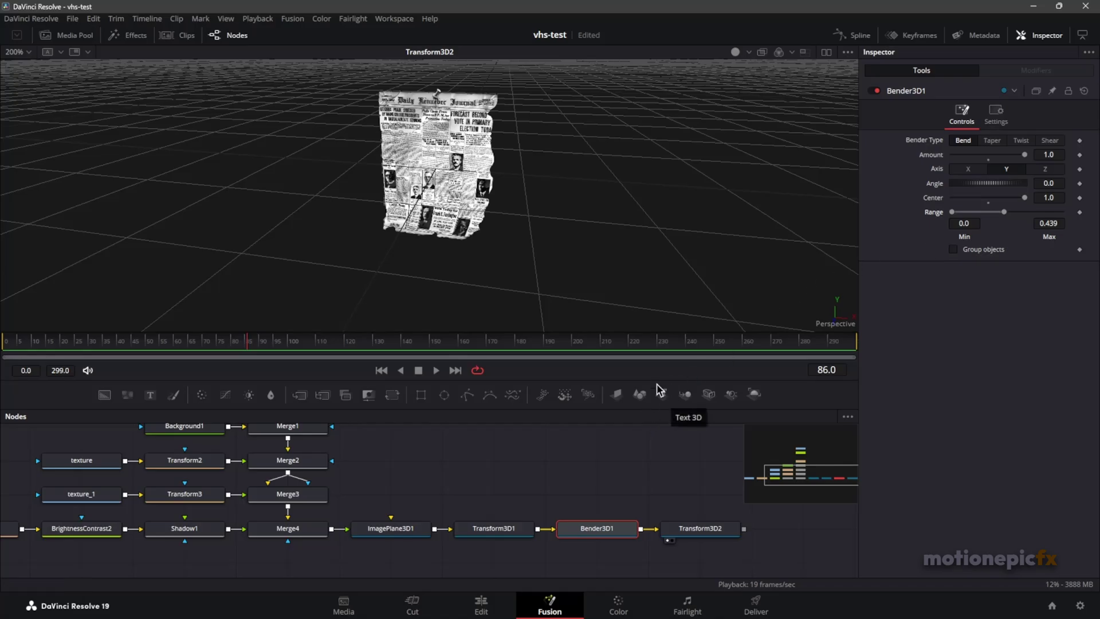
# Enable wireframe on ImagePlane3D1, raise its subdivisions to 40, and compare the mesh at Bender3D1 and Transform3D2 in the viewer
pyautogui.click(404, 528)
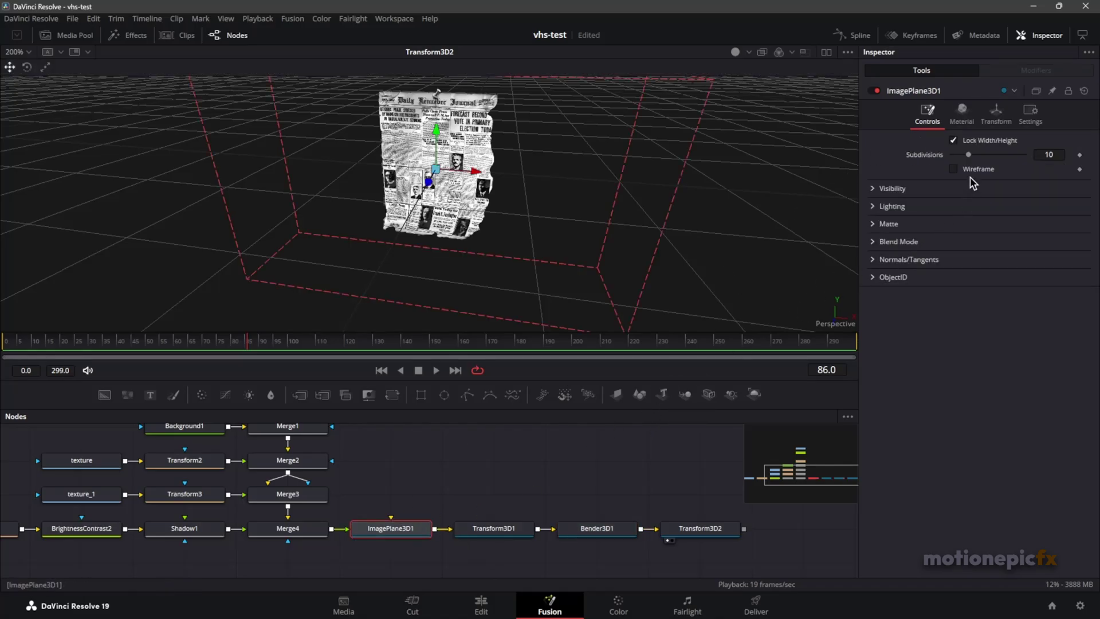
pyautogui.click(971, 170)
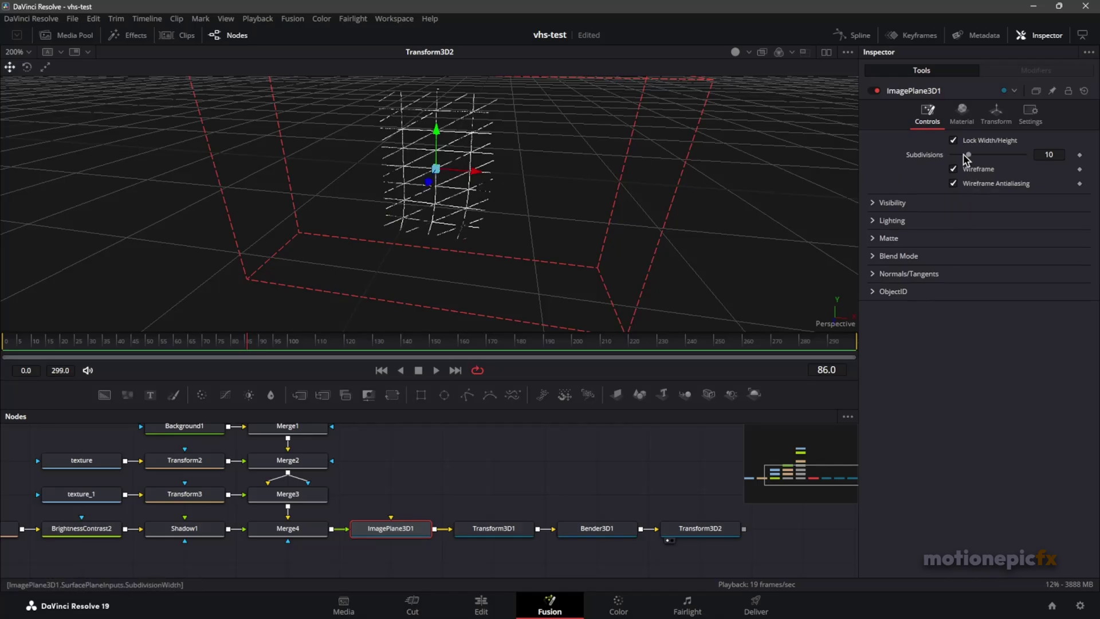
pyautogui.moveTo(968, 154); pyautogui.dragTo(1039, 152)
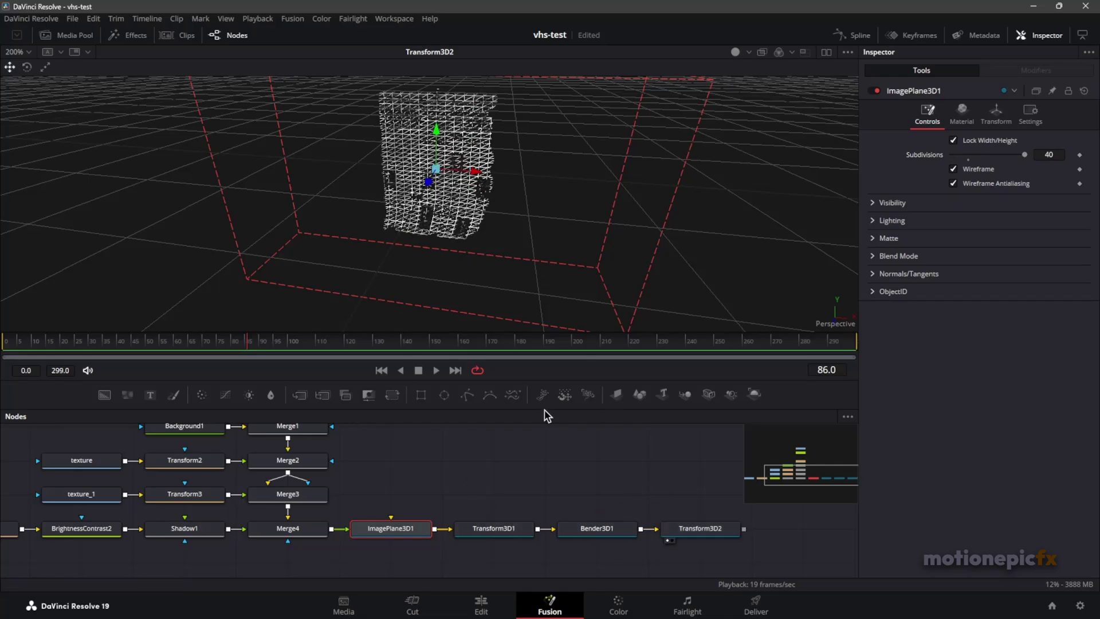
pyautogui.moveTo(593, 531); pyautogui.dragTo(490, 210)
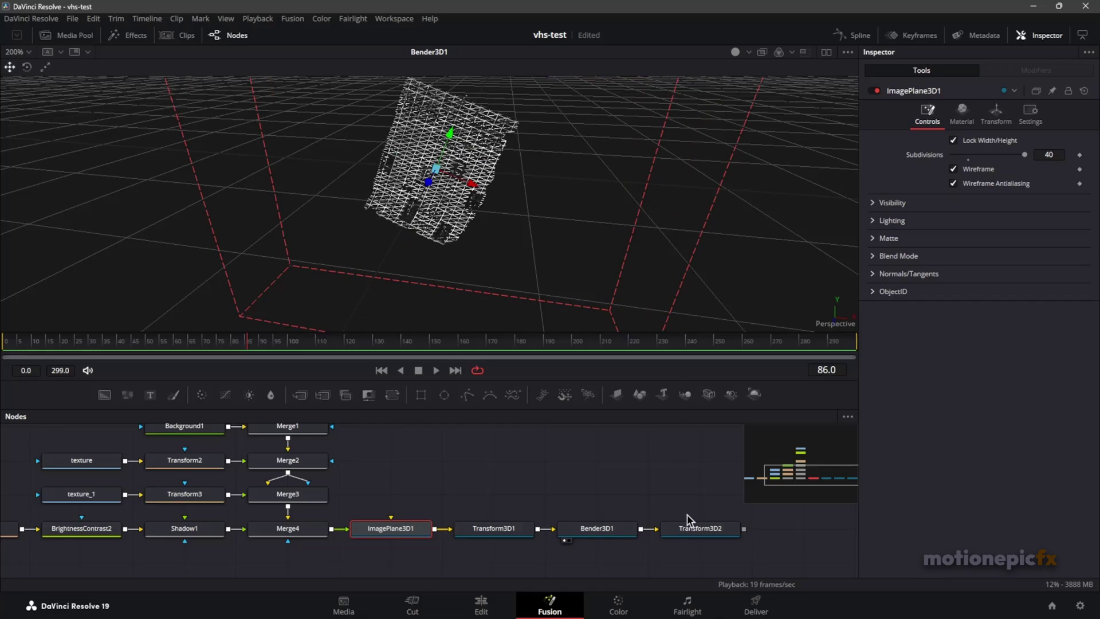
pyautogui.moveTo(686, 524); pyautogui.dragTo(542, 180)
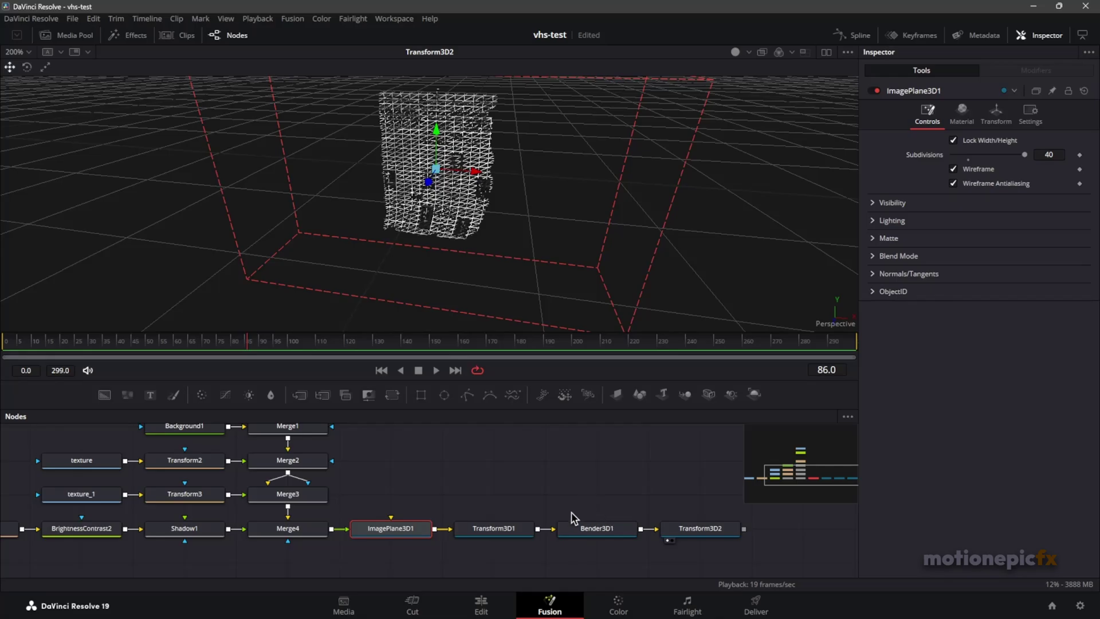
# Turn off the wireframe display on ImagePlane3D1
pyautogui.click(689, 524)
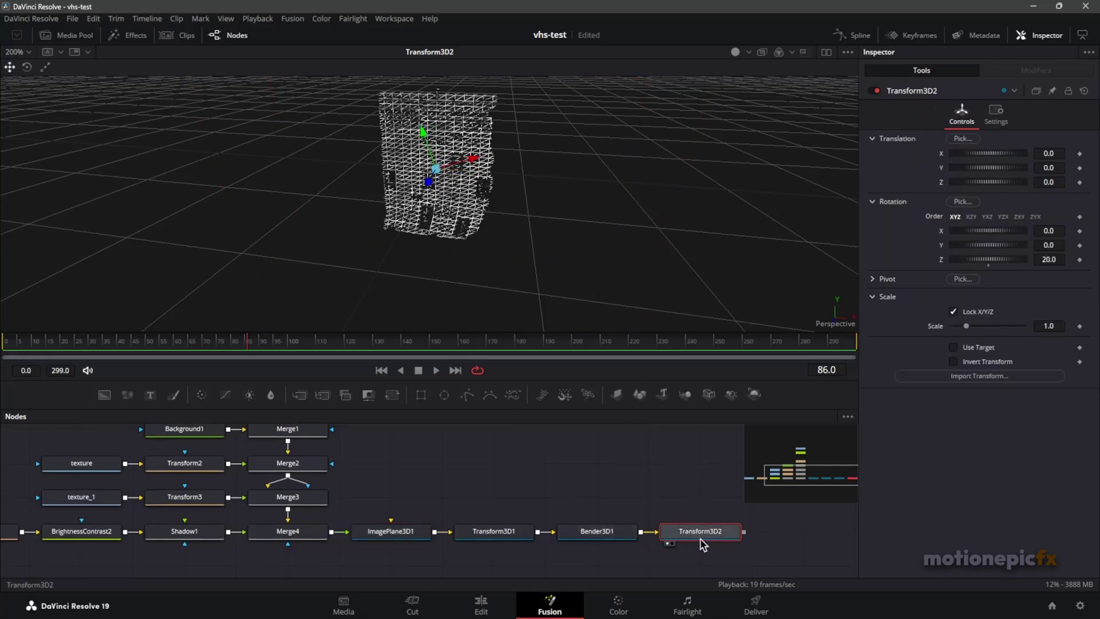
pyautogui.click(401, 533)
pyautogui.click(981, 170)
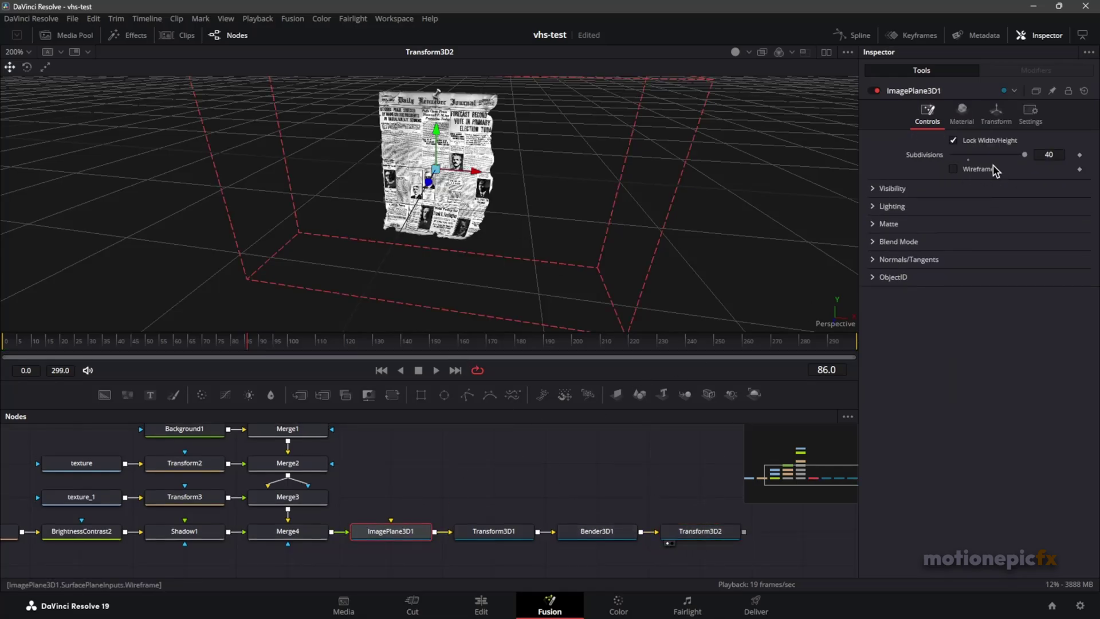
# Apply a Shake modifier to the range maximum of Bender3D1
pyautogui.click(697, 529)
pyautogui.click(621, 533)
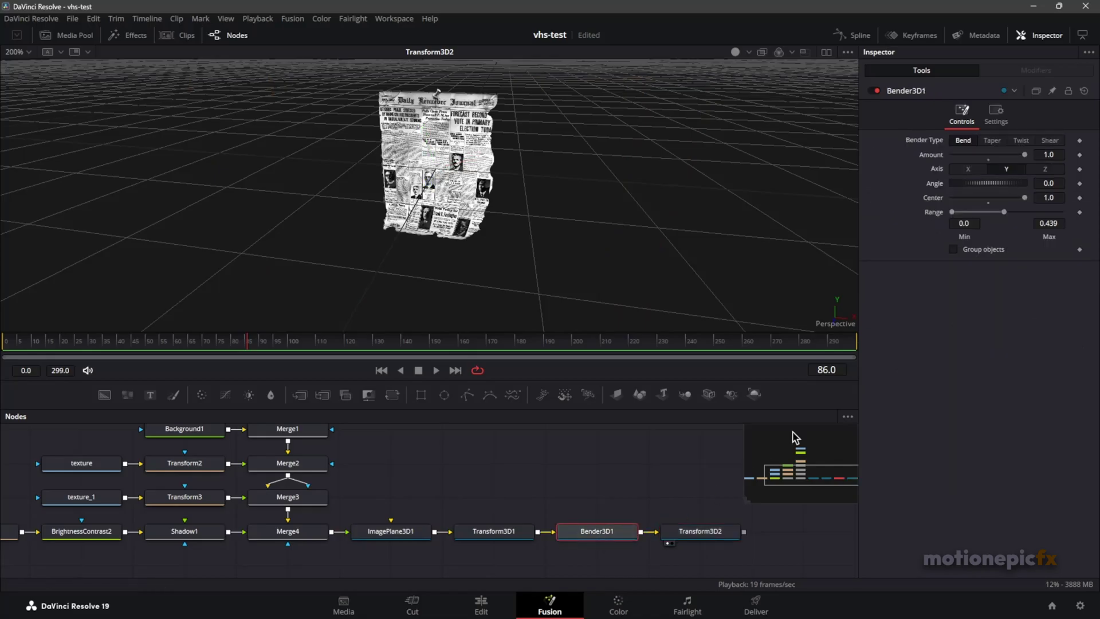
pyautogui.rightClick(934, 213)
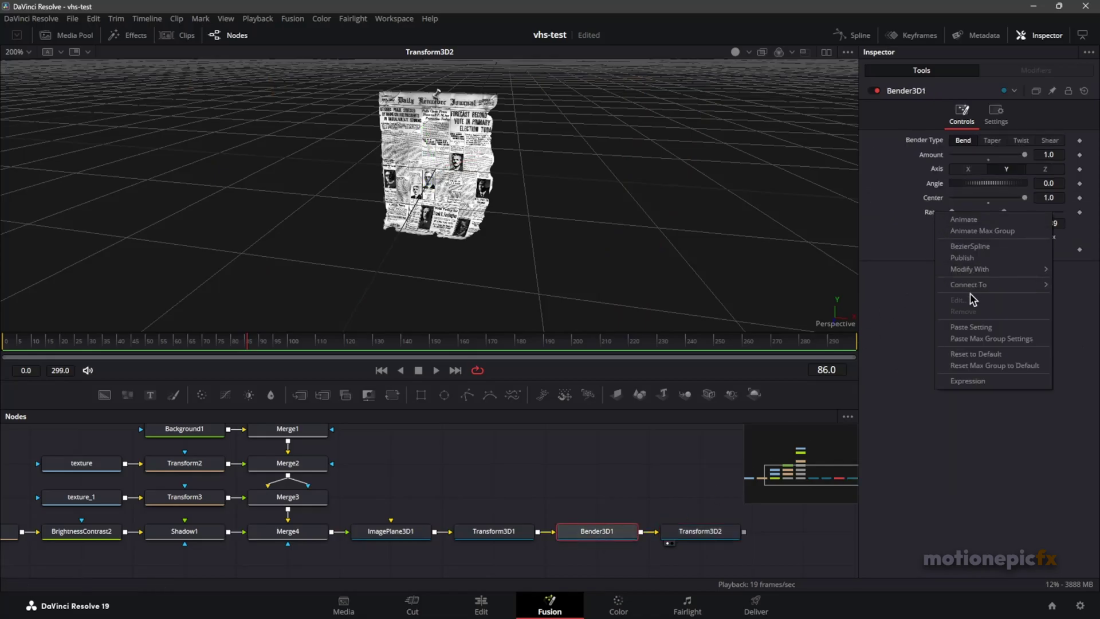
pyautogui.moveTo(974, 269)
pyautogui.click(910, 454)
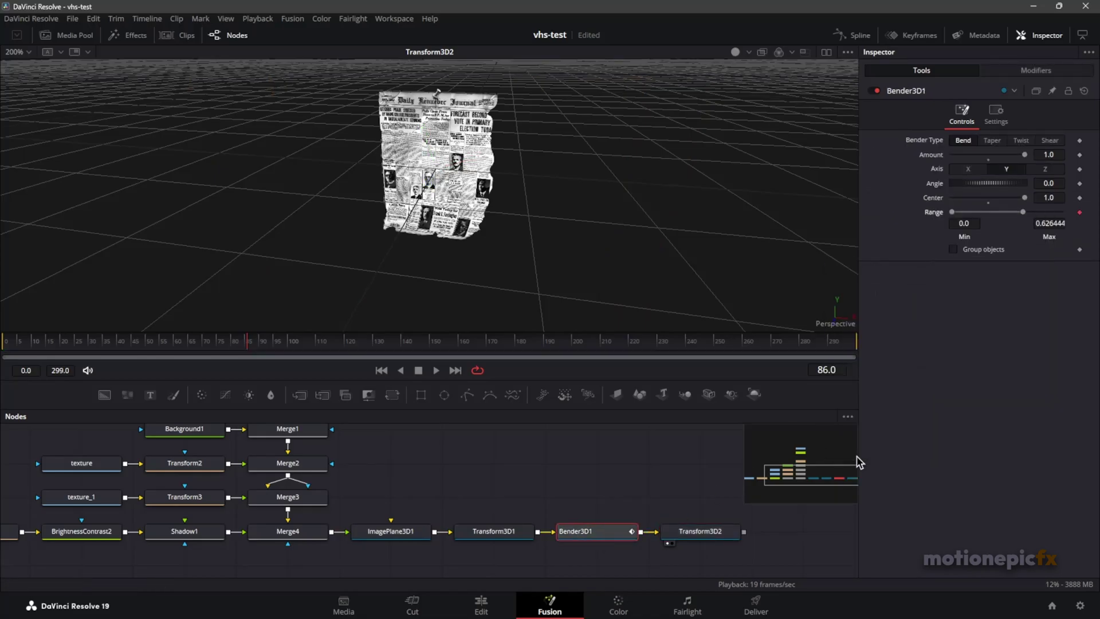
# Set the Shake modifier's smoothness to 4.73 and maximum to 0.646, and play the animation
pyautogui.click(1030, 70)
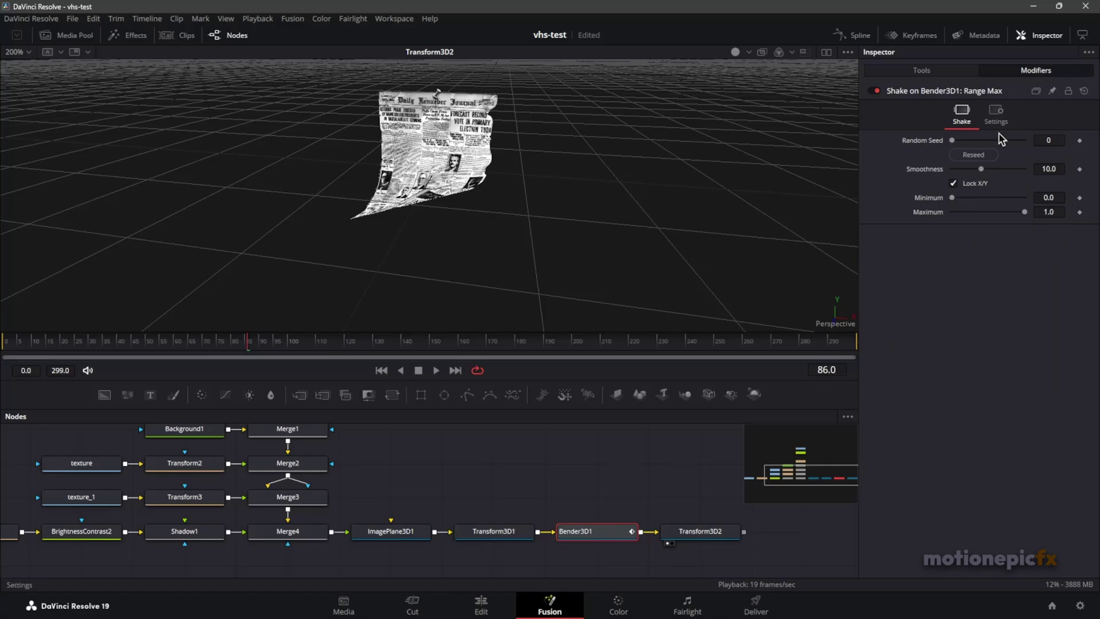
pyautogui.moveTo(983, 169); pyautogui.dragTo(968, 170)
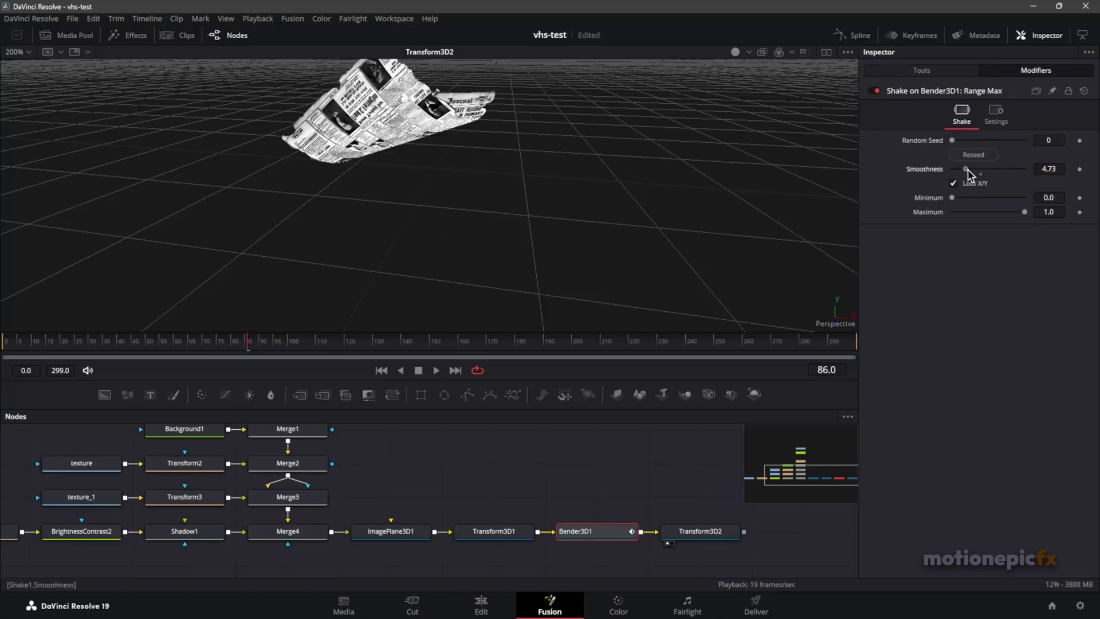
pyautogui.moveTo(1022, 214); pyautogui.dragTo(1001, 211)
pyautogui.click(436, 371)
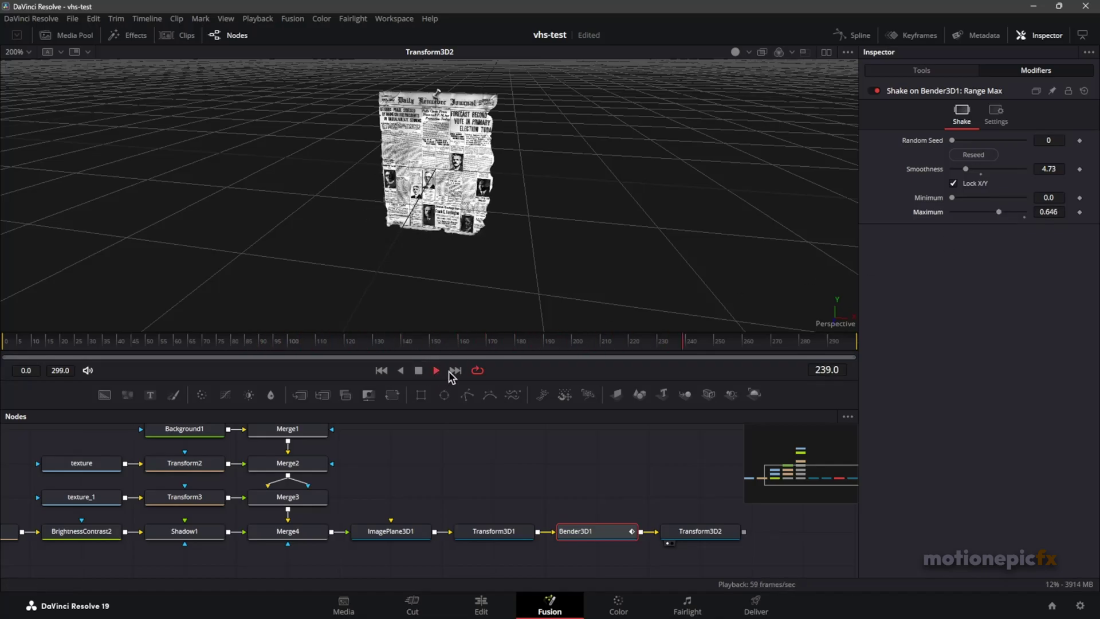
# Refine the Shake modifier to minimum 0.307, maximum 0.74 and smoothness 7.09 during playback, and stop playback
pyautogui.moveTo(954, 198); pyautogui.dragTo(976, 201)
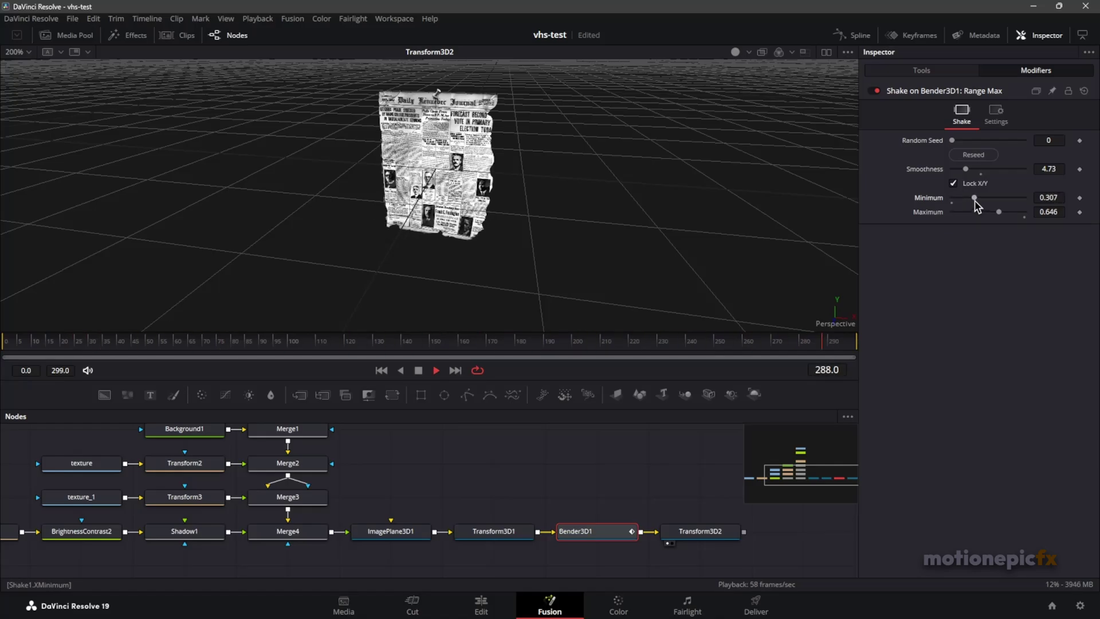
pyautogui.moveTo(999, 217); pyautogui.dragTo(1007, 218)
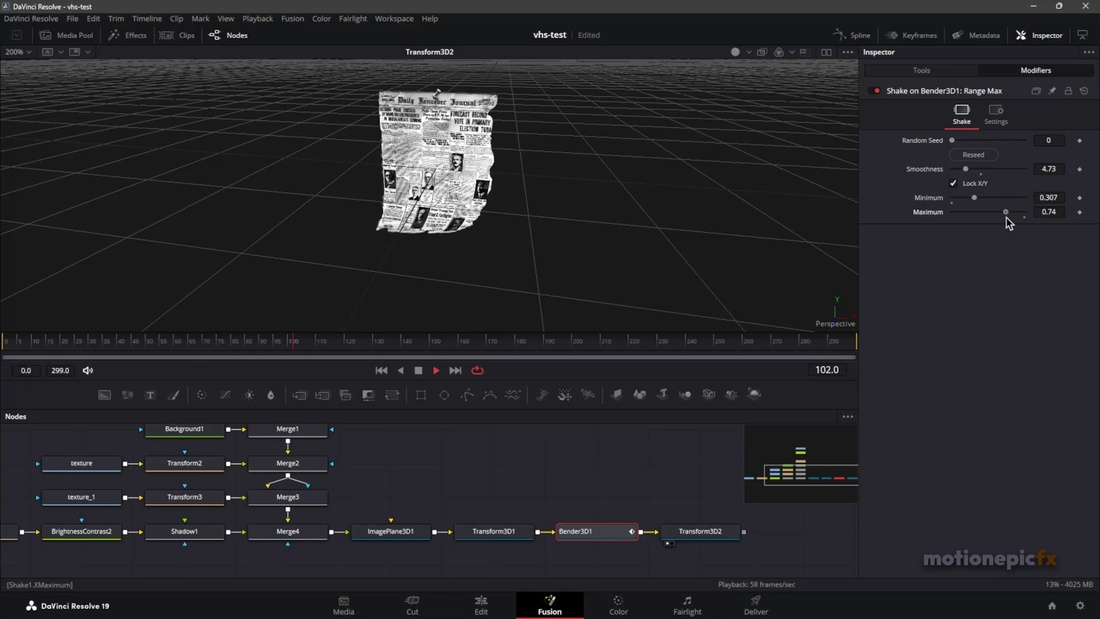
pyautogui.moveTo(966, 169); pyautogui.dragTo(974, 171)
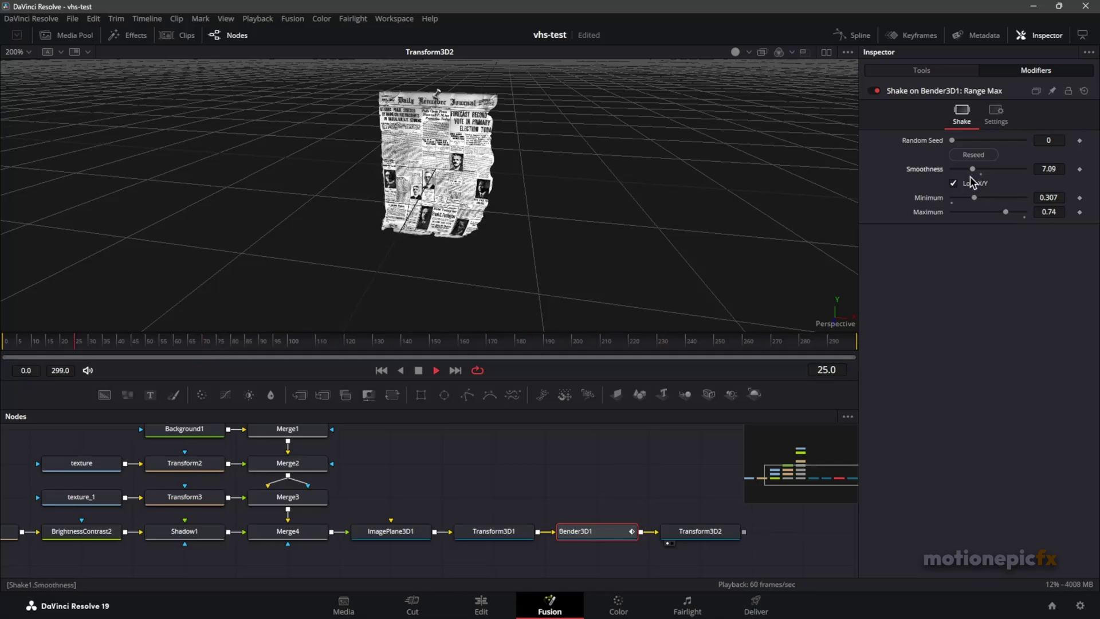
pyautogui.click(419, 370)
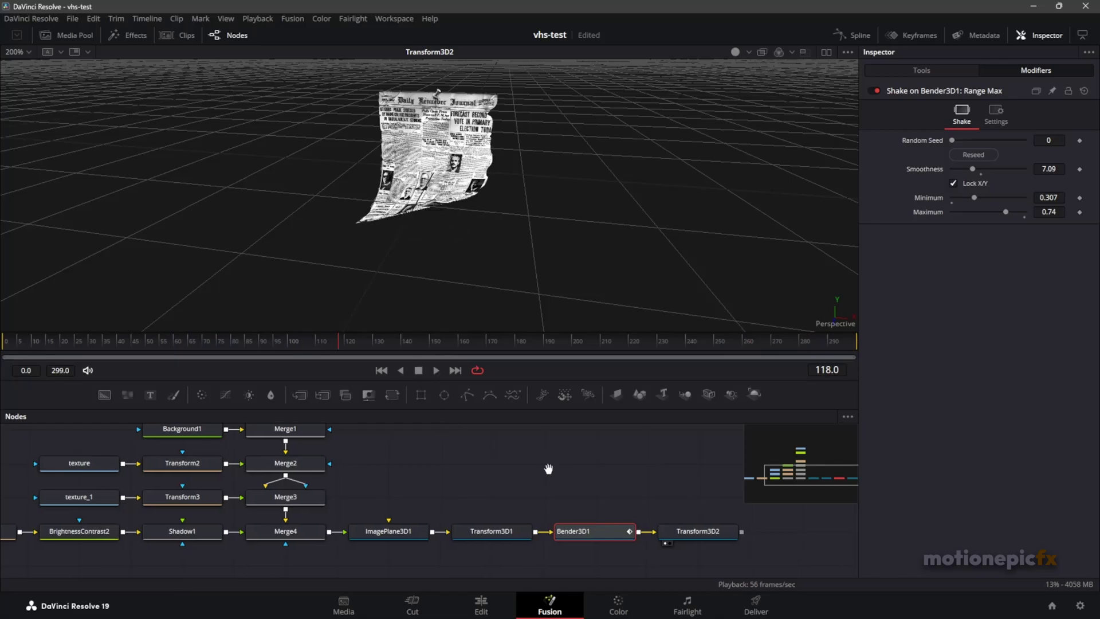
# Add a Camera 3D node merged with Transform3D2's output and place Merge3D1 in line after Transform3D2
pyautogui.moveTo(600, 488); pyautogui.dragTo(459, 480)
pyautogui.click(562, 523)
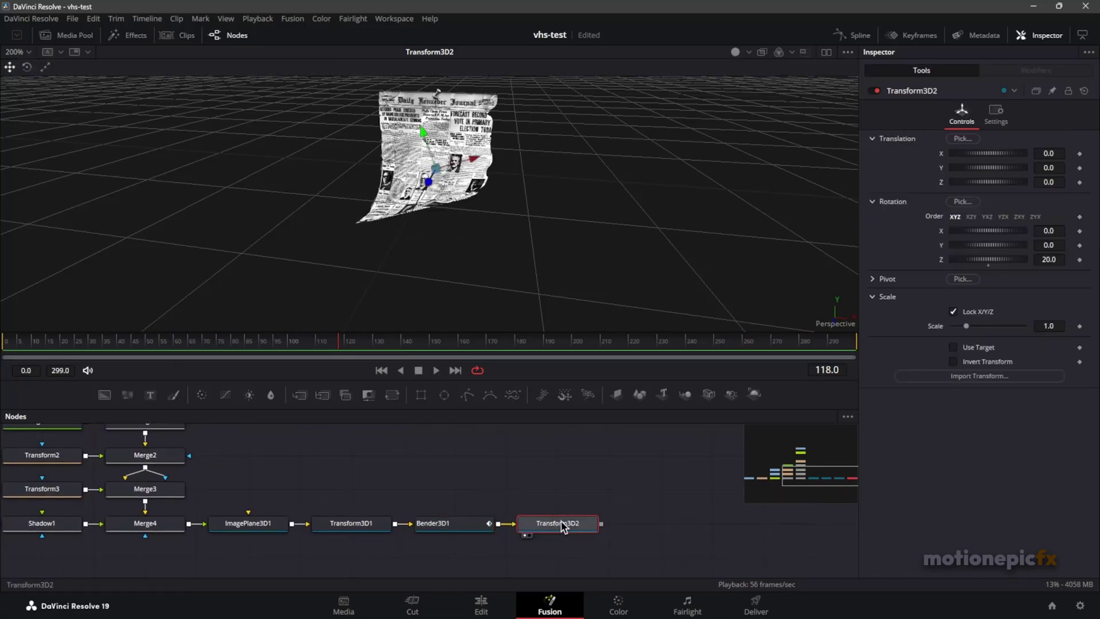
pyautogui.hotkey('shift', 'space')
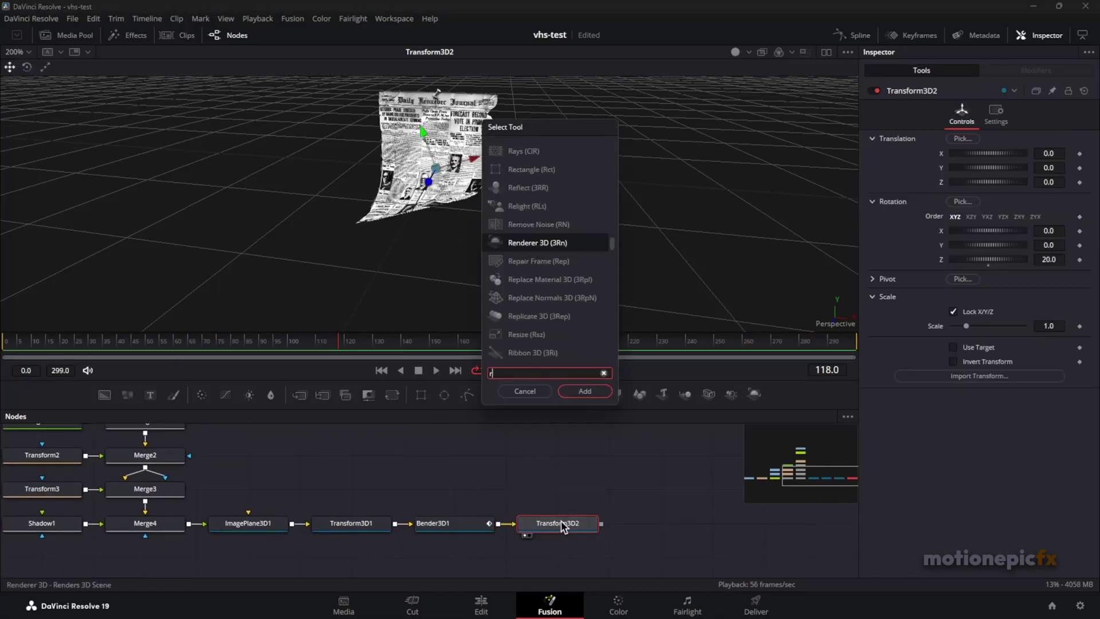
pyautogui.write('camer')
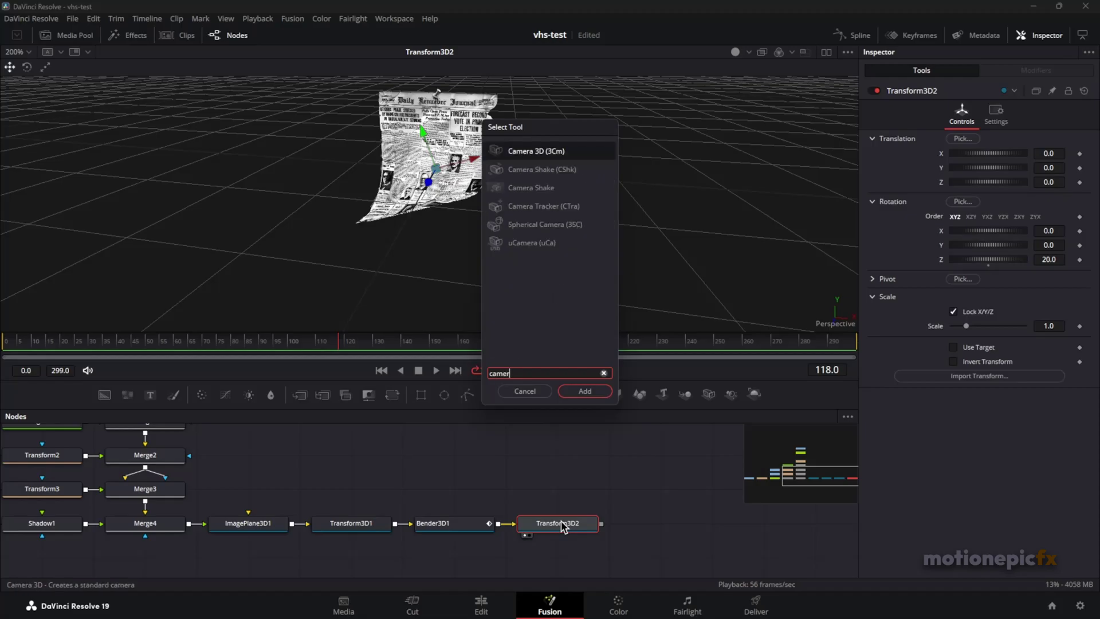
pyautogui.press('Return')
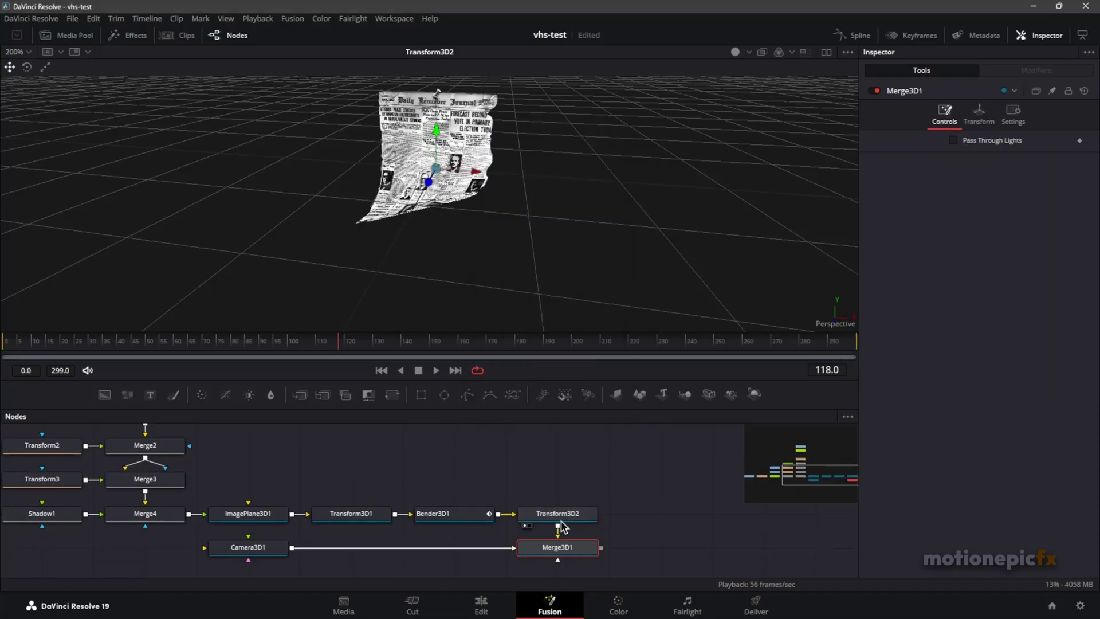
pyautogui.moveTo(596, 552); pyautogui.dragTo(656, 526)
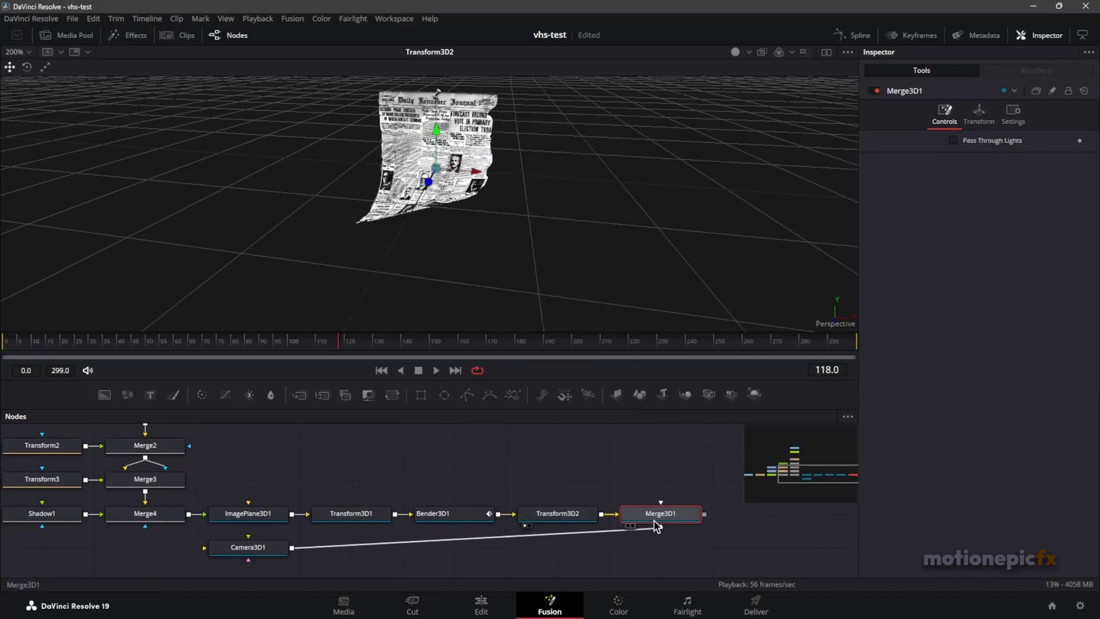
# Place Camera3D1 above Merge3D1, add a Renderer 3D node after Merge3D1 and show its output in the viewer
pyautogui.moveTo(246, 550); pyautogui.dragTo(657, 448)
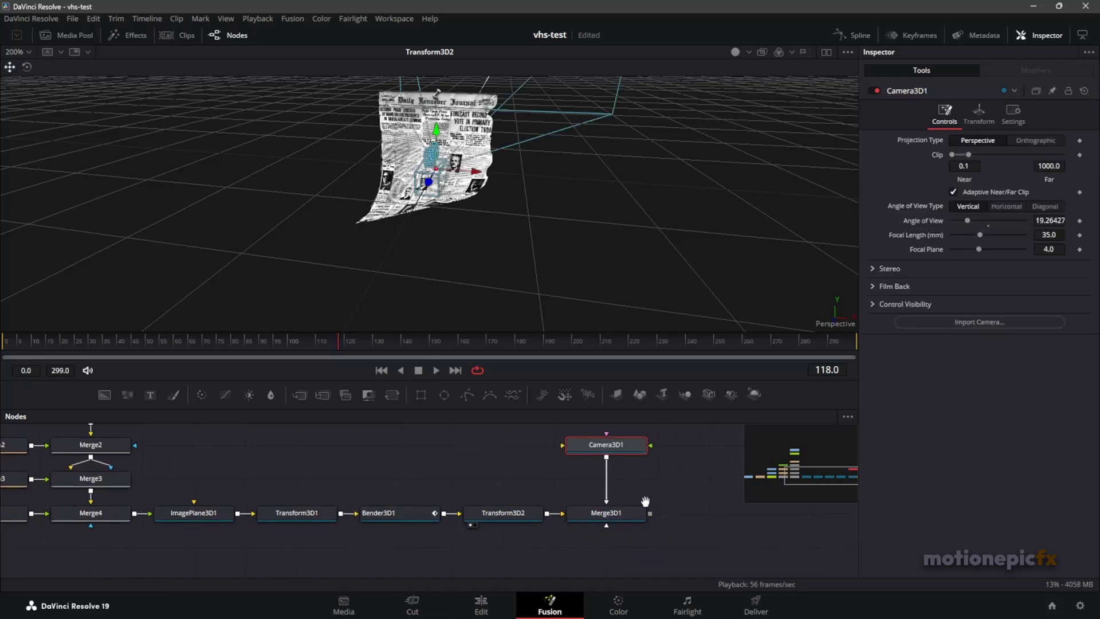
pyautogui.click(533, 516)
pyautogui.hotkey('shift', 'space')
pyautogui.write('camer')
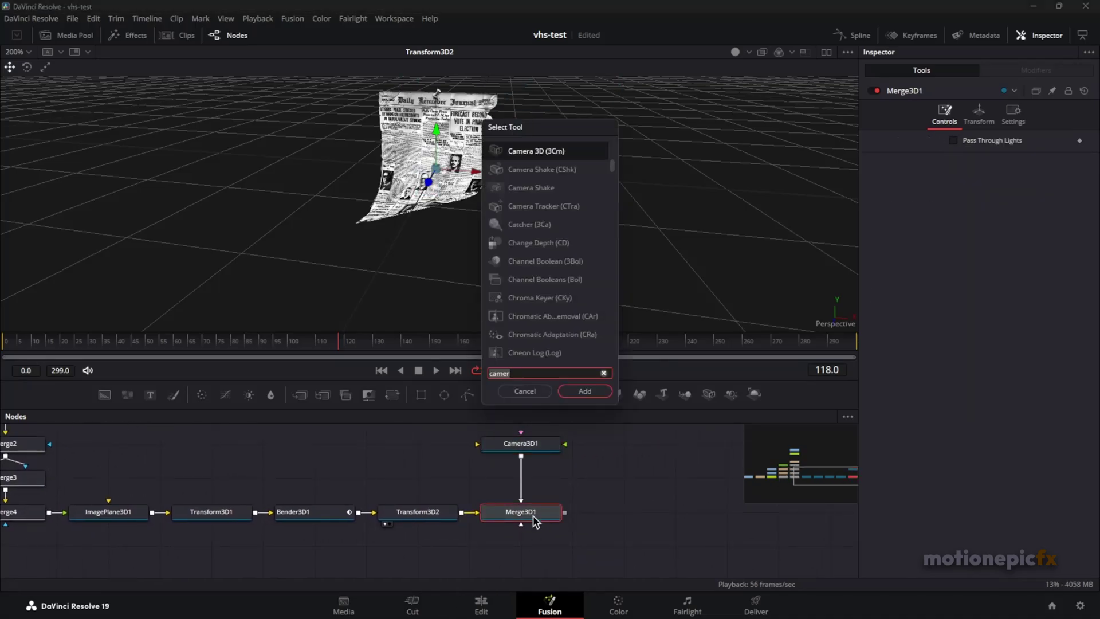
pyautogui.press('BackSpace')
pyautogui.press('BackSpace')
pyautogui.press('BackSpace')
pyautogui.press('BackSpace')
pyautogui.press('BackSpace')
pyautogui.write('render')
pyautogui.press('Return')
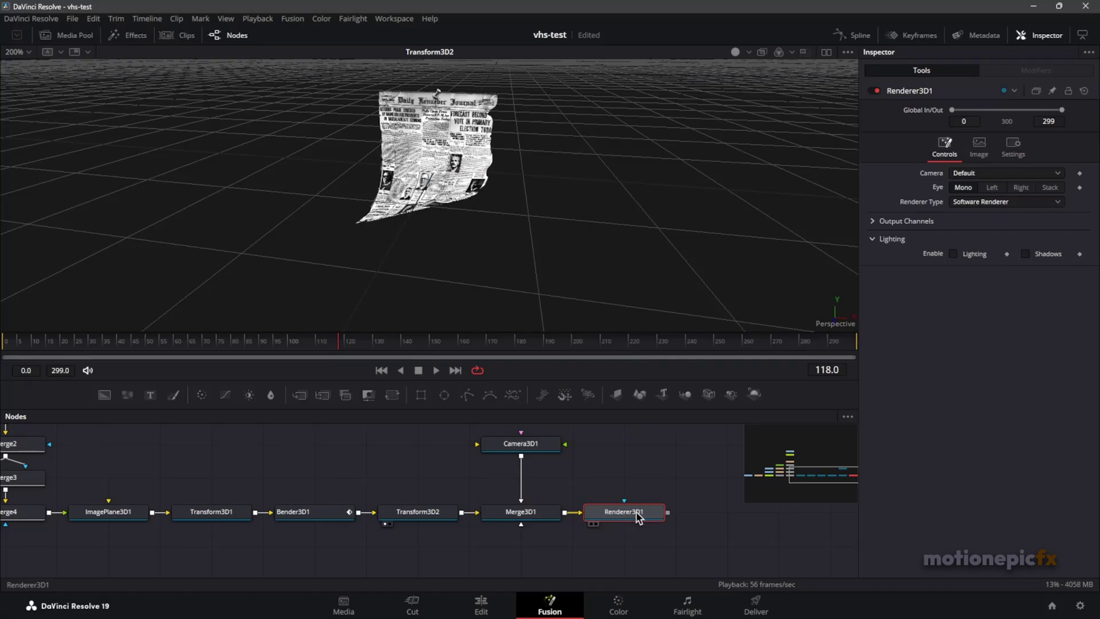
pyautogui.moveTo(640, 518); pyautogui.dragTo(578, 228)
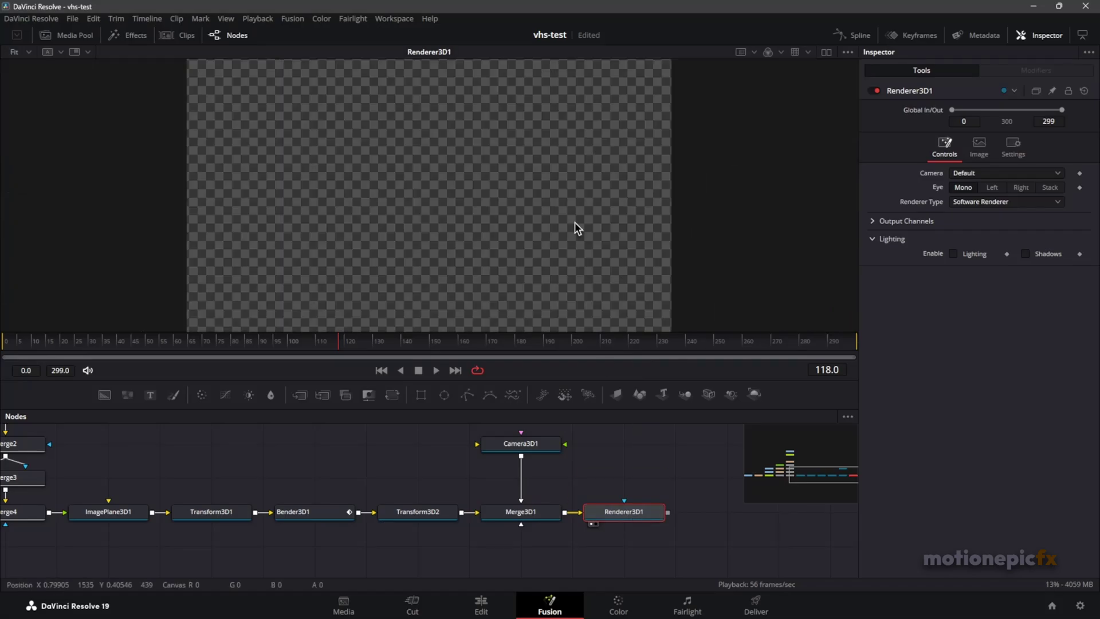
# Pull Camera3D1 back to a Z translation of 1.69 so the newspaper fits in the rendered frame
pyautogui.click(540, 443)
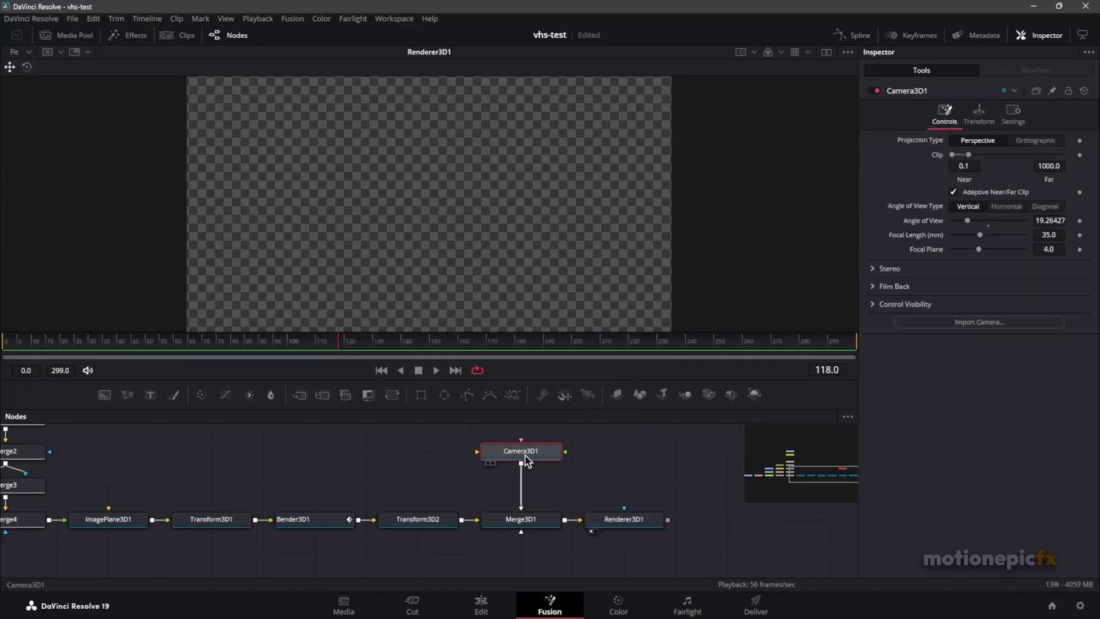
pyautogui.click(989, 124)
pyautogui.moveTo(983, 181); pyautogui.dragTo(990, 182)
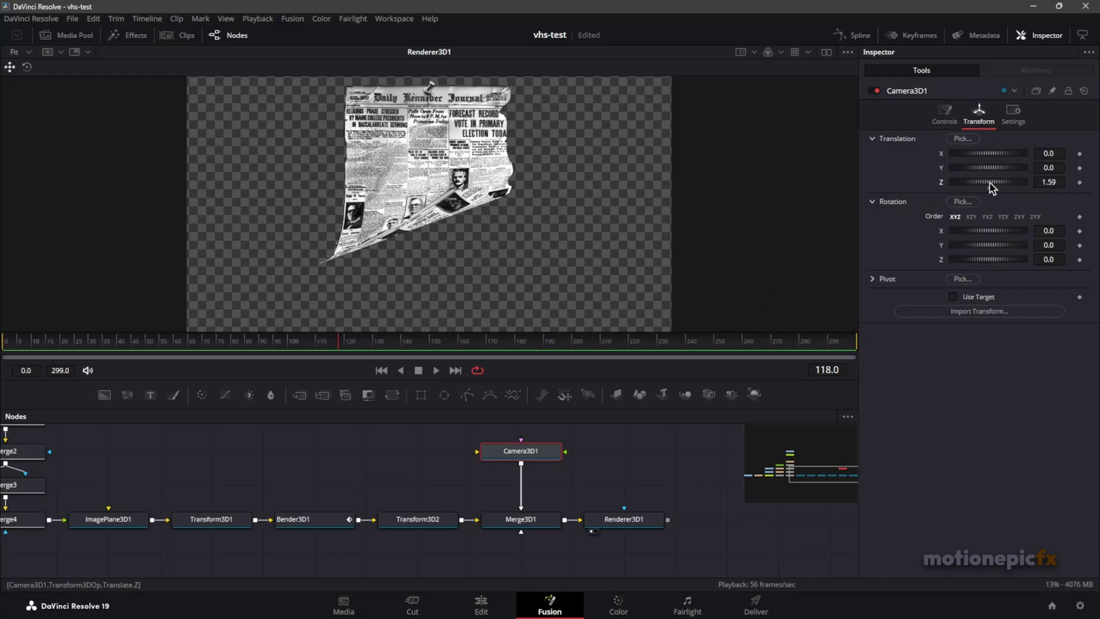
pyautogui.moveTo(670, 182); pyautogui.dragTo(673, 214)
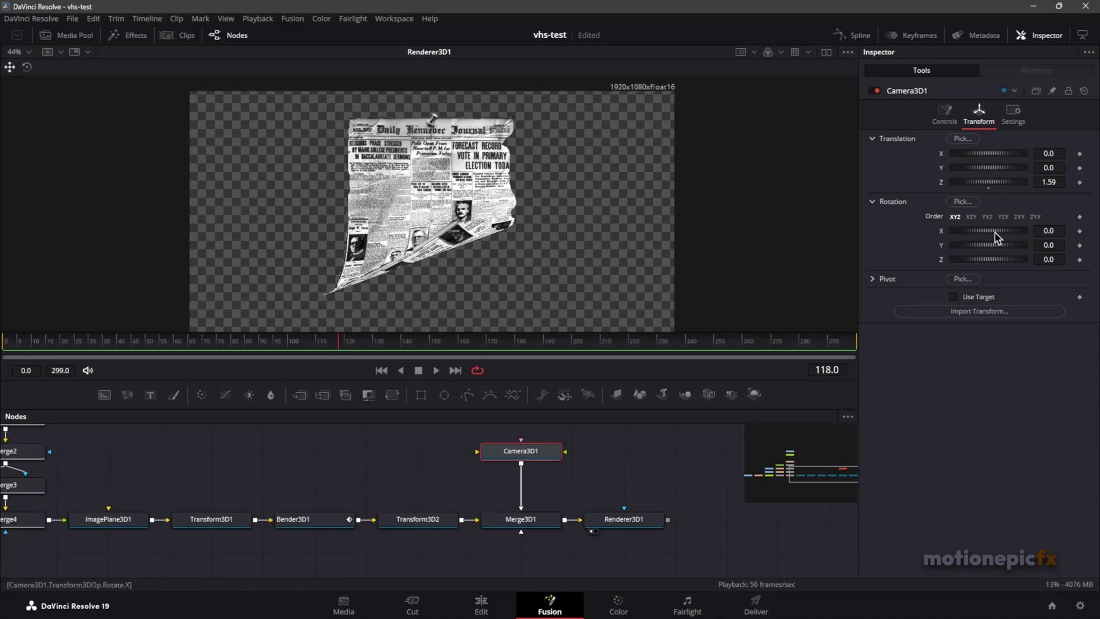
pyautogui.moveTo(1053, 182); pyautogui.dragTo(1058, 182)
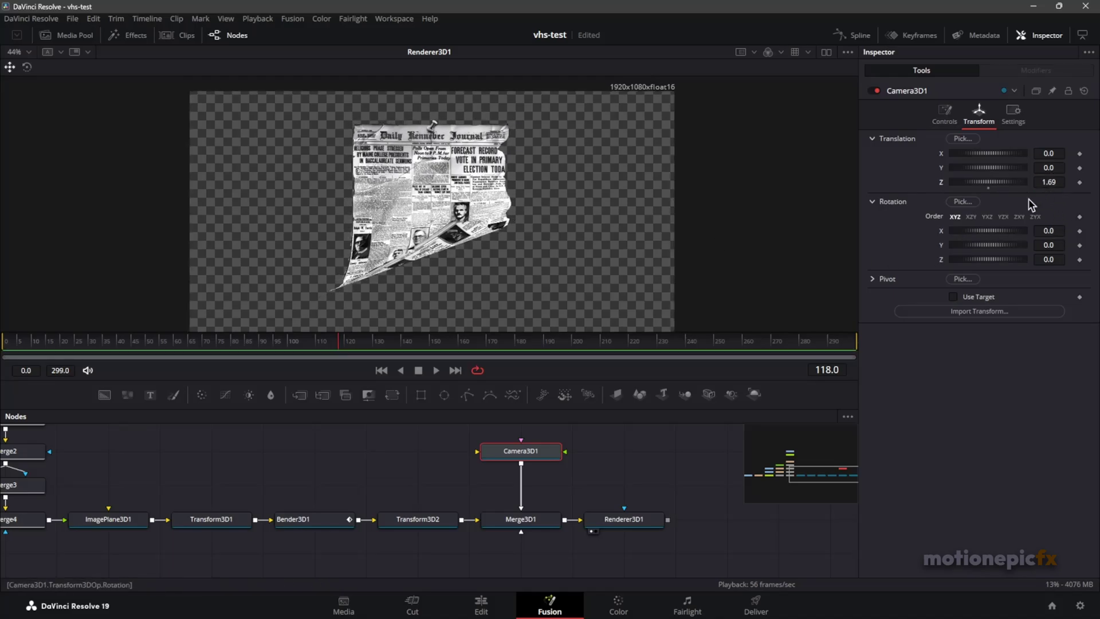
# Play the rendered newspaper flutter from frame 37 and stop it after a short preview
pyautogui.click(625, 522)
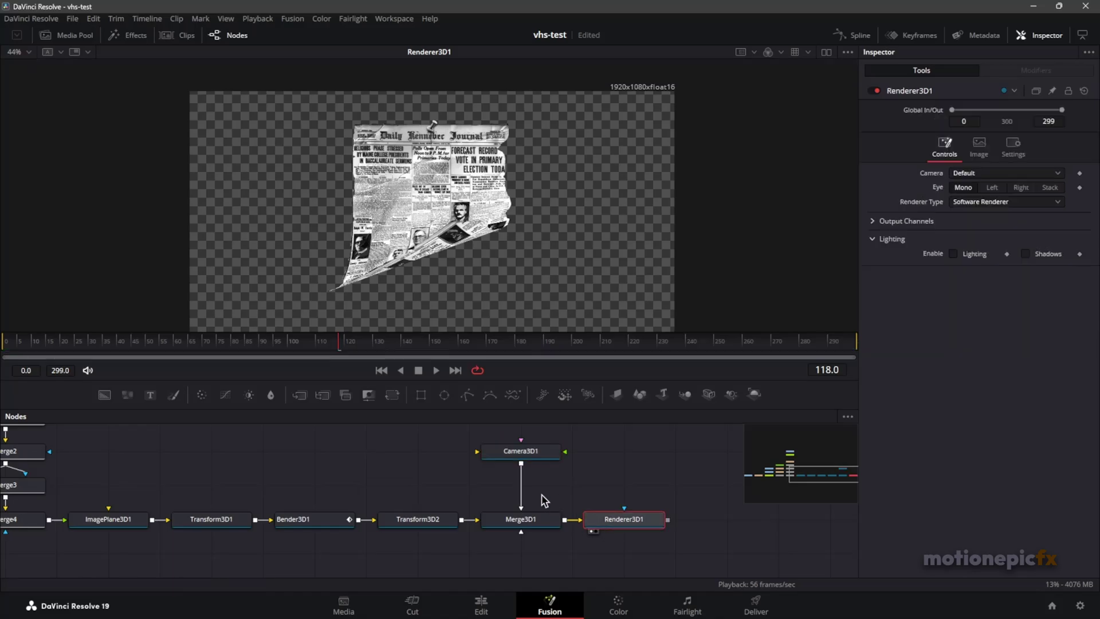
pyautogui.moveTo(474, 353); pyautogui.dragTo(108, 348)
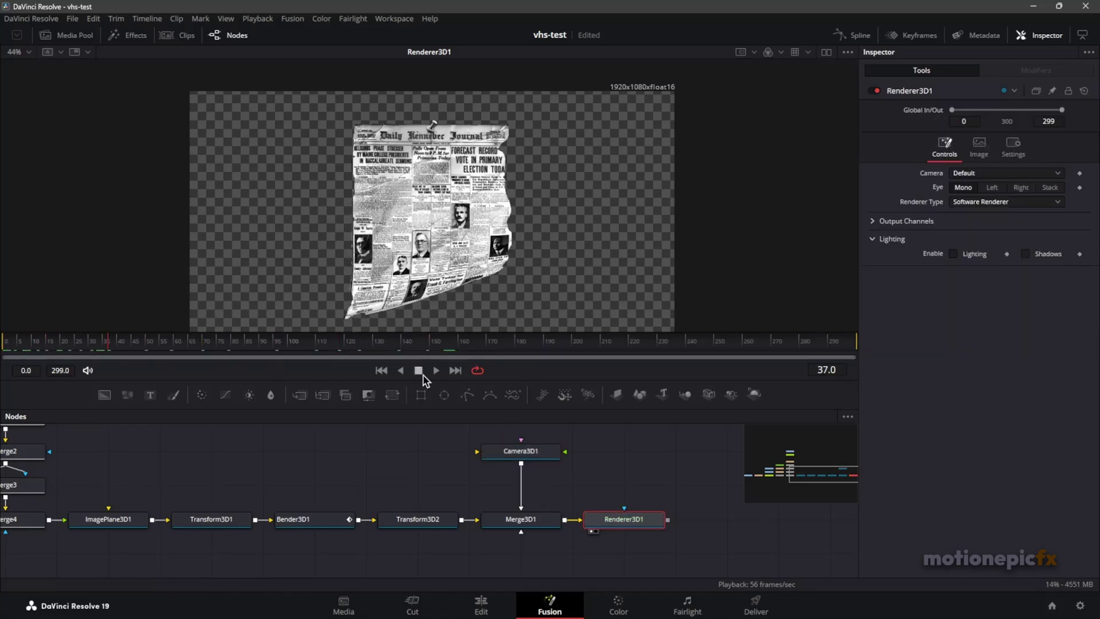
pyautogui.click(435, 371)
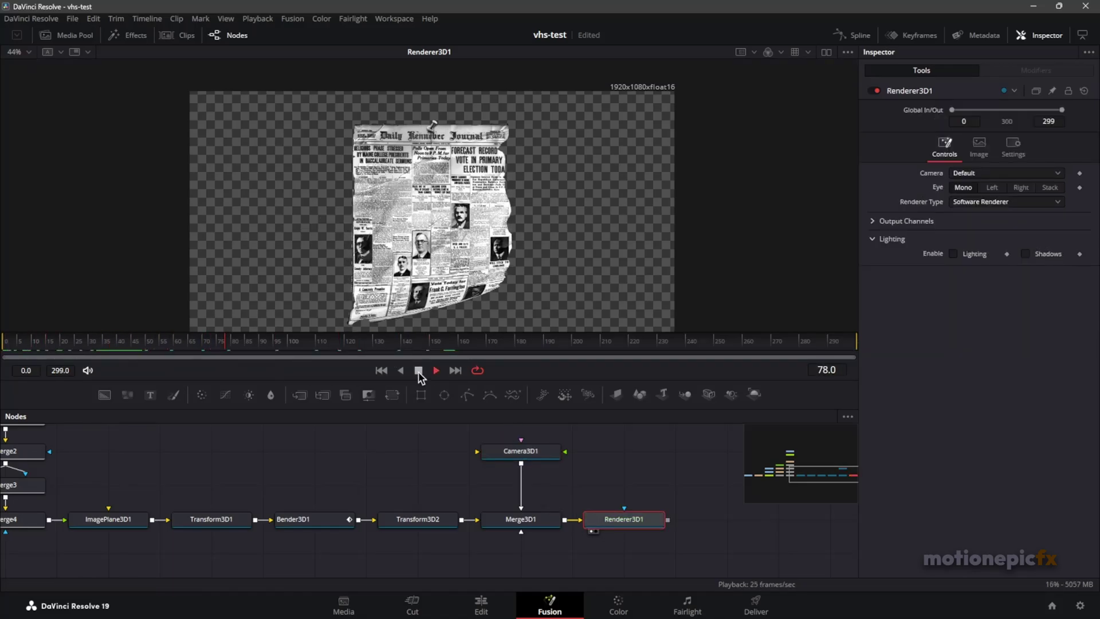
pyautogui.click(418, 371)
pyautogui.moveTo(577, 208); pyautogui.dragTo(575, 163)
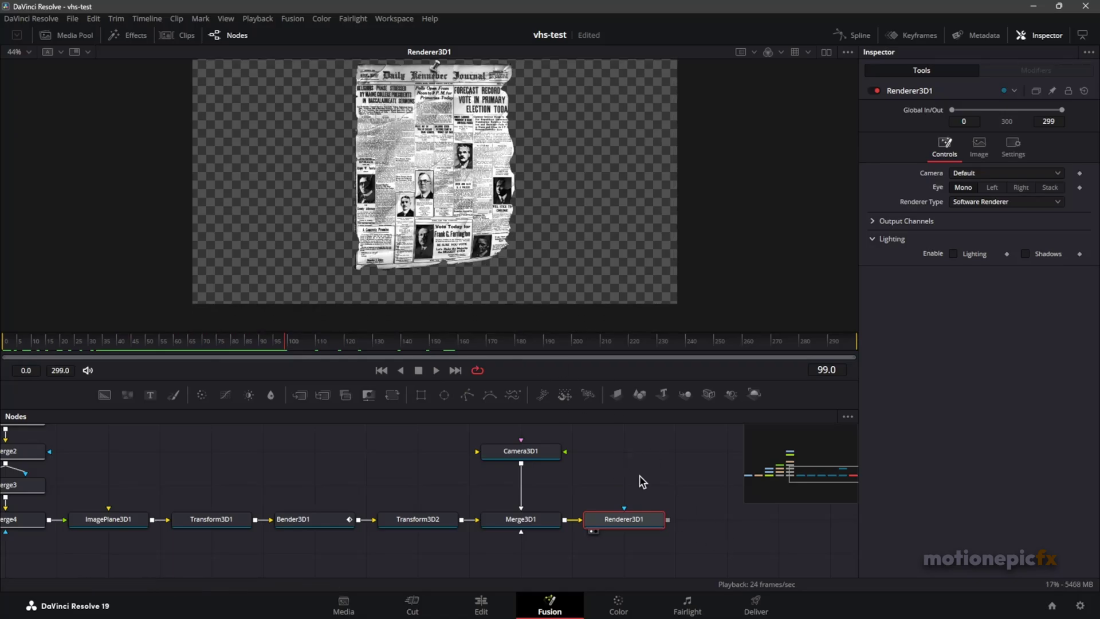
# Merge a Background node with Renderer3D1's output, arrange the background above the new merge, and view the merge
pyautogui.moveTo(638, 475); pyautogui.dragTo(591, 470)
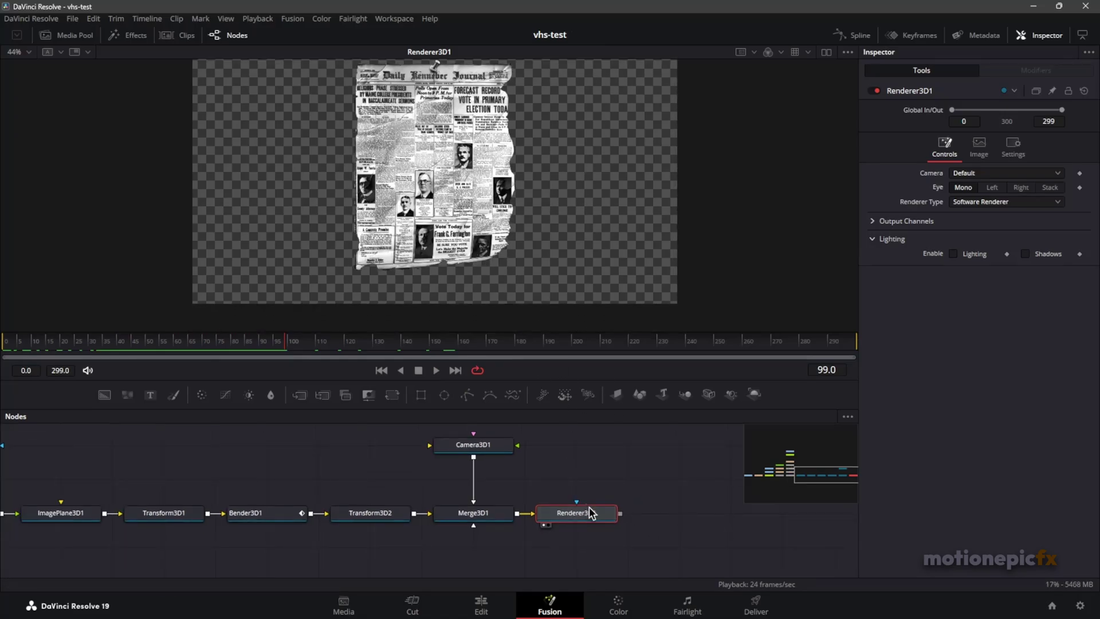
pyautogui.moveTo(639, 521); pyautogui.dragTo(609, 511)
pyautogui.click(104, 396)
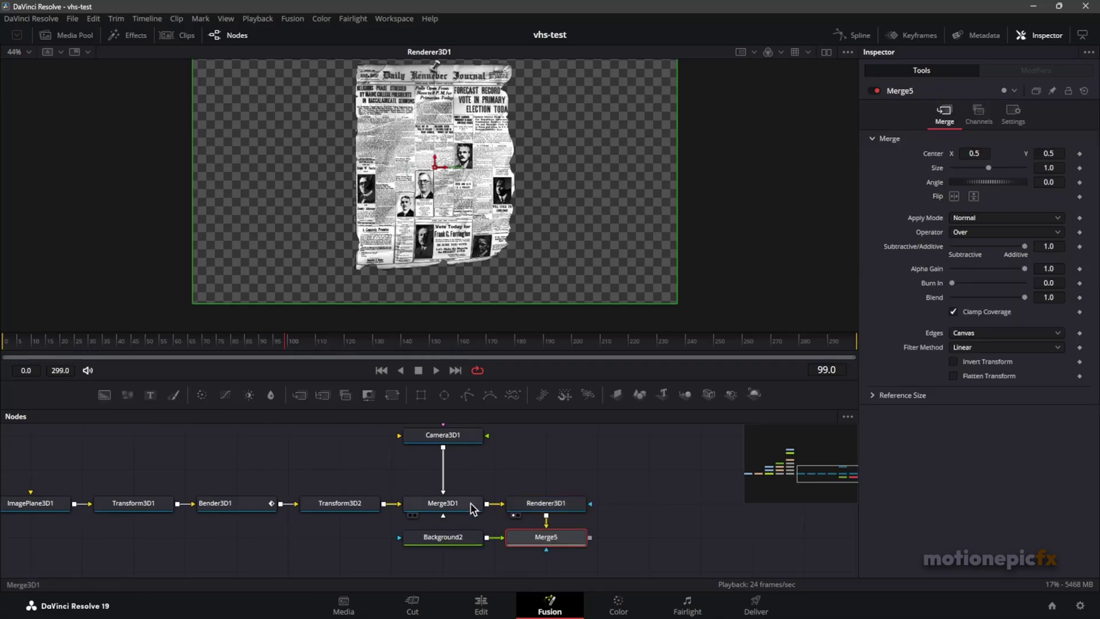
pyautogui.moveTo(556, 544); pyautogui.dragTo(710, 510)
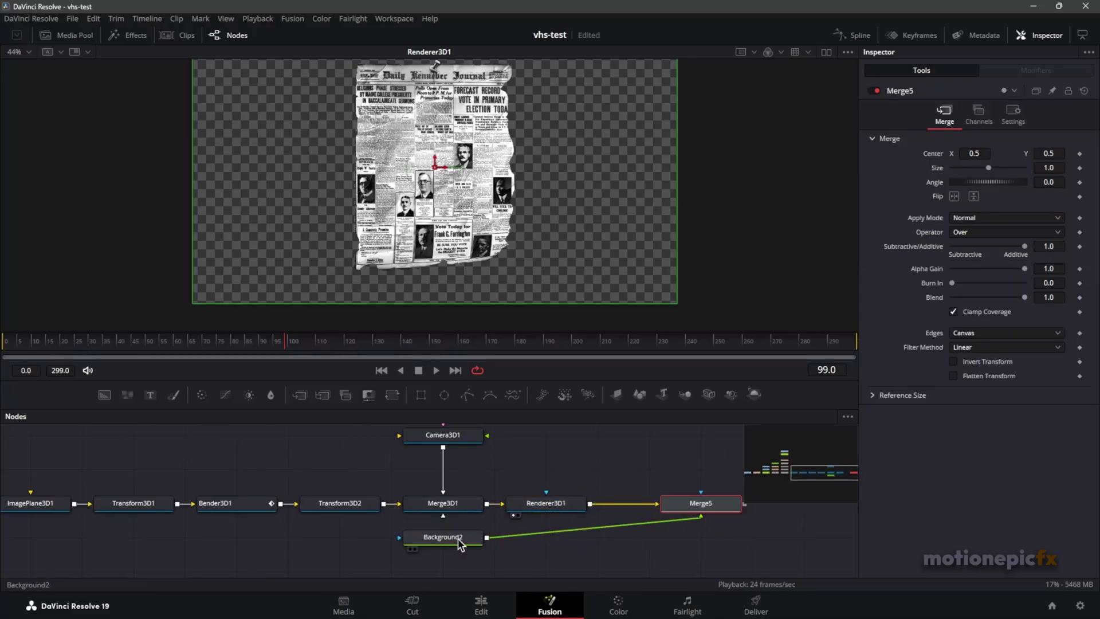
pyautogui.moveTo(450, 530); pyautogui.dragTo(707, 461)
pyautogui.moveTo(663, 505); pyautogui.dragTo(599, 513)
pyautogui.click(629, 515)
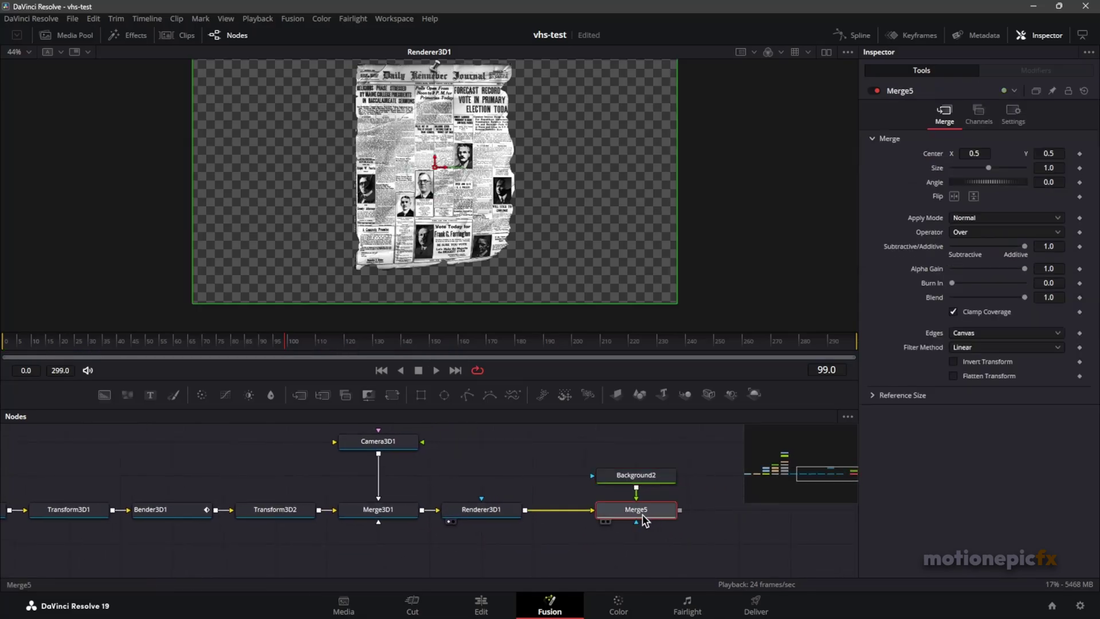
pyautogui.press('1')
# Mask Background2 with a closed four-point polygon around the newspaper, flaring its lower-right corner outward with a curved right side
pyautogui.click(641, 480)
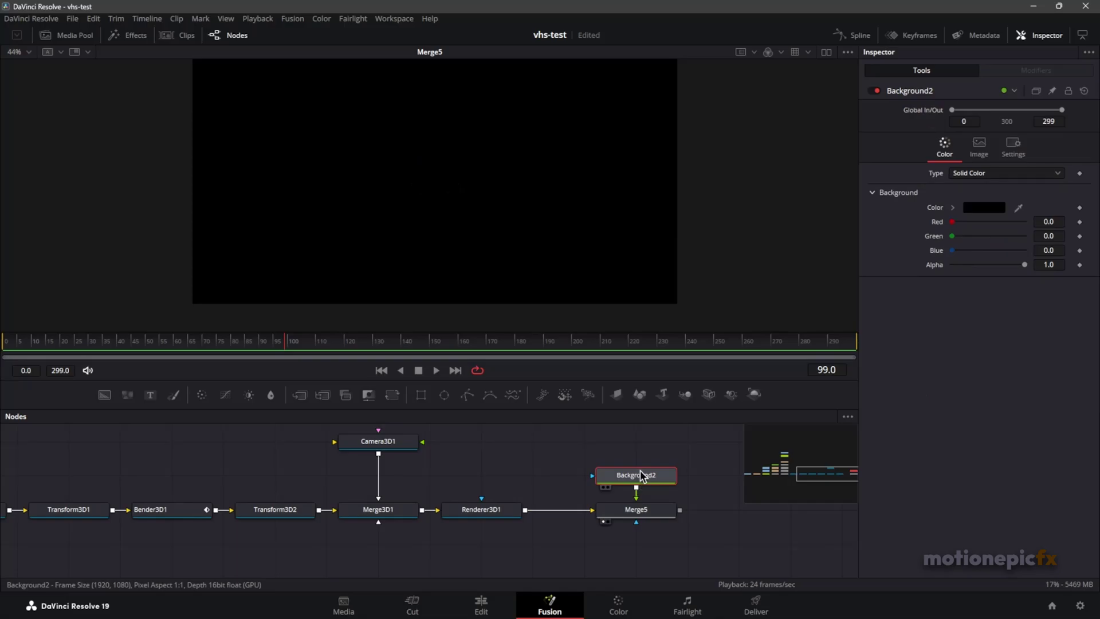
pyautogui.click(468, 396)
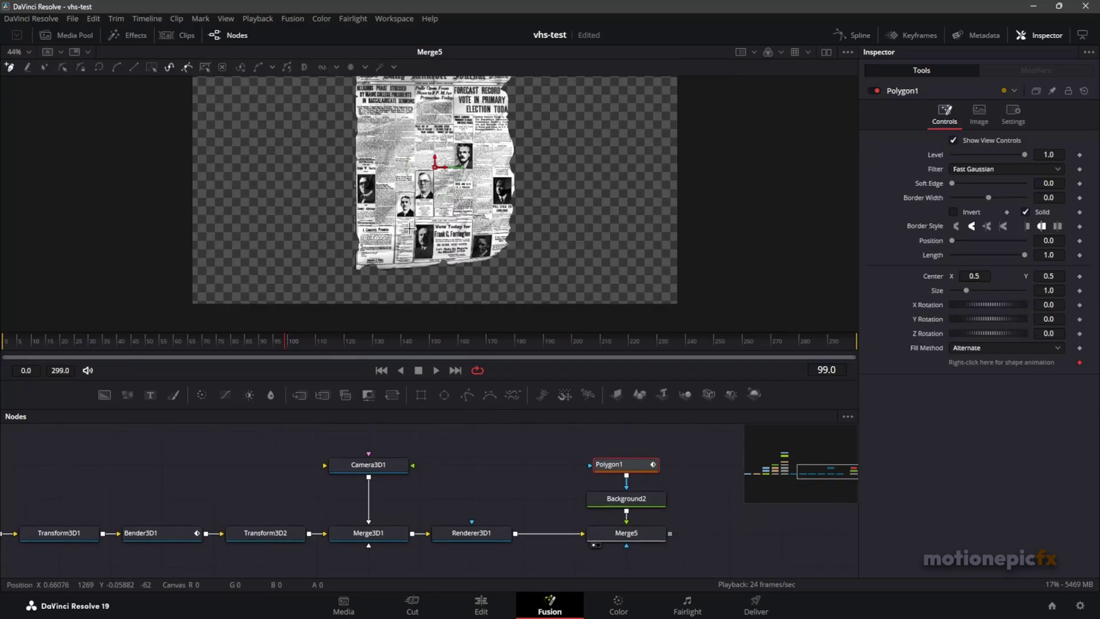
pyautogui.moveTo(411, 217); pyautogui.dragTo(426, 288)
pyautogui.scroll(-2, 439, 198)
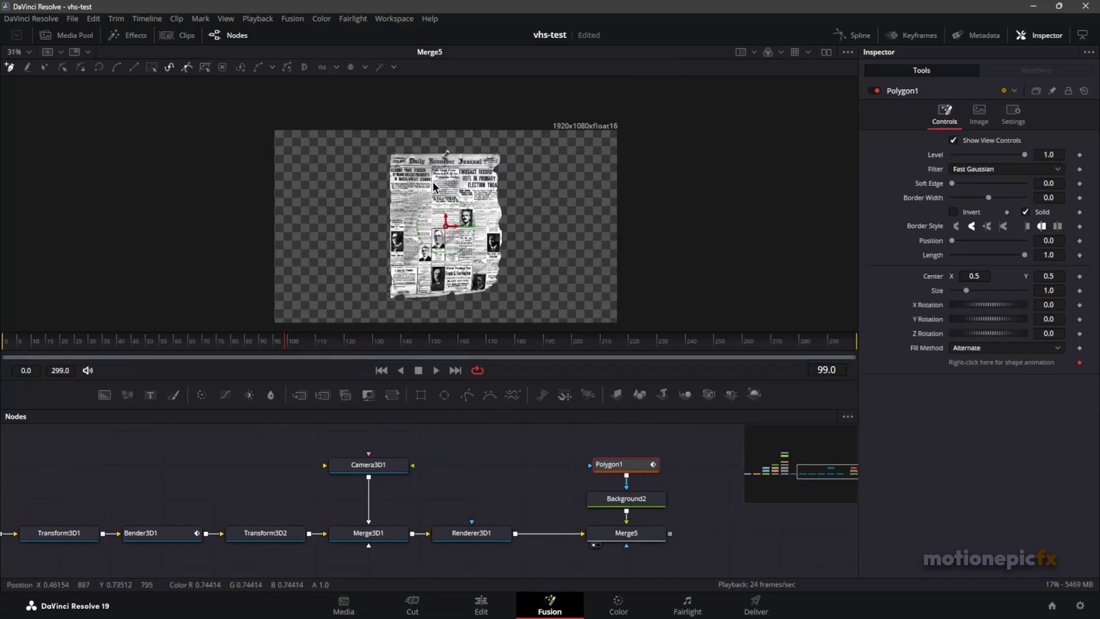
pyautogui.click(390, 155)
pyautogui.click(391, 298)
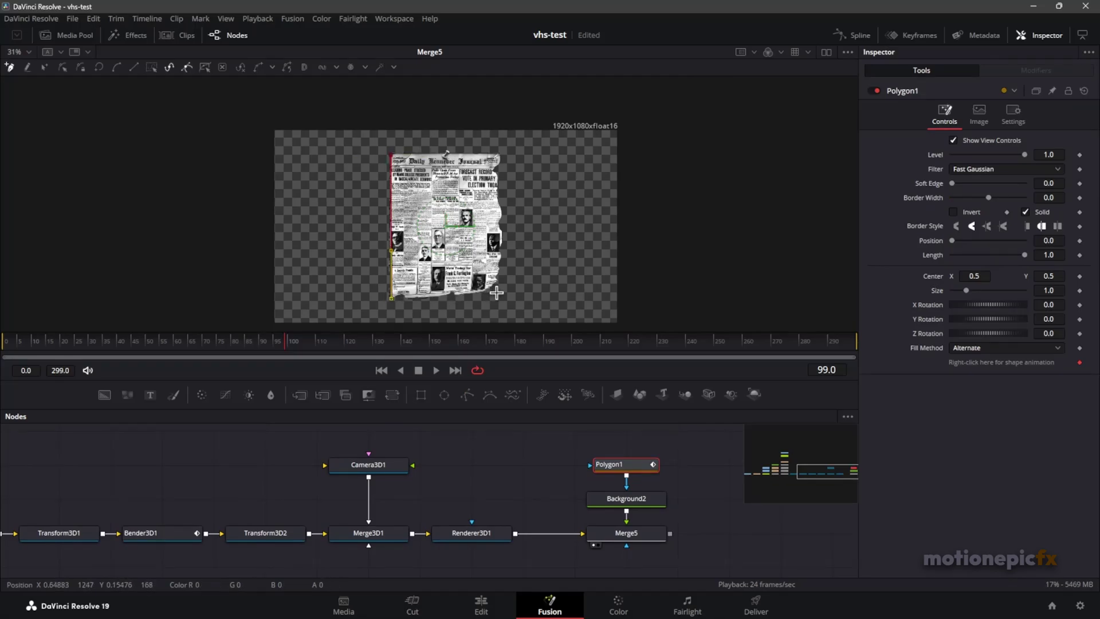
pyautogui.click(537, 296)
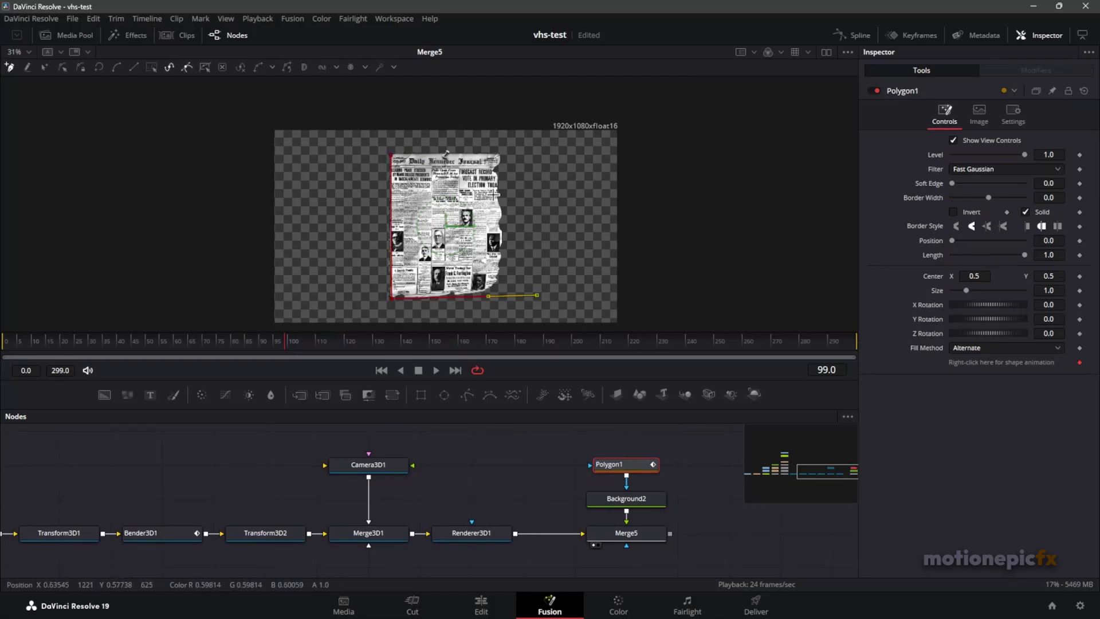
pyautogui.moveTo(498, 156); pyautogui.dragTo(490, 53)
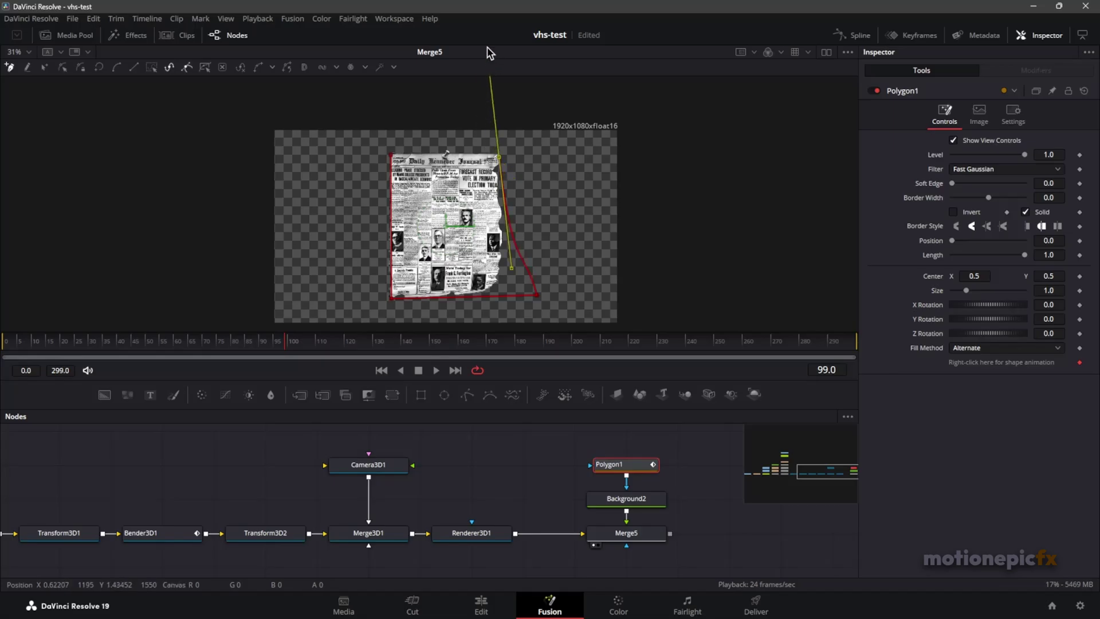
pyautogui.click(391, 155)
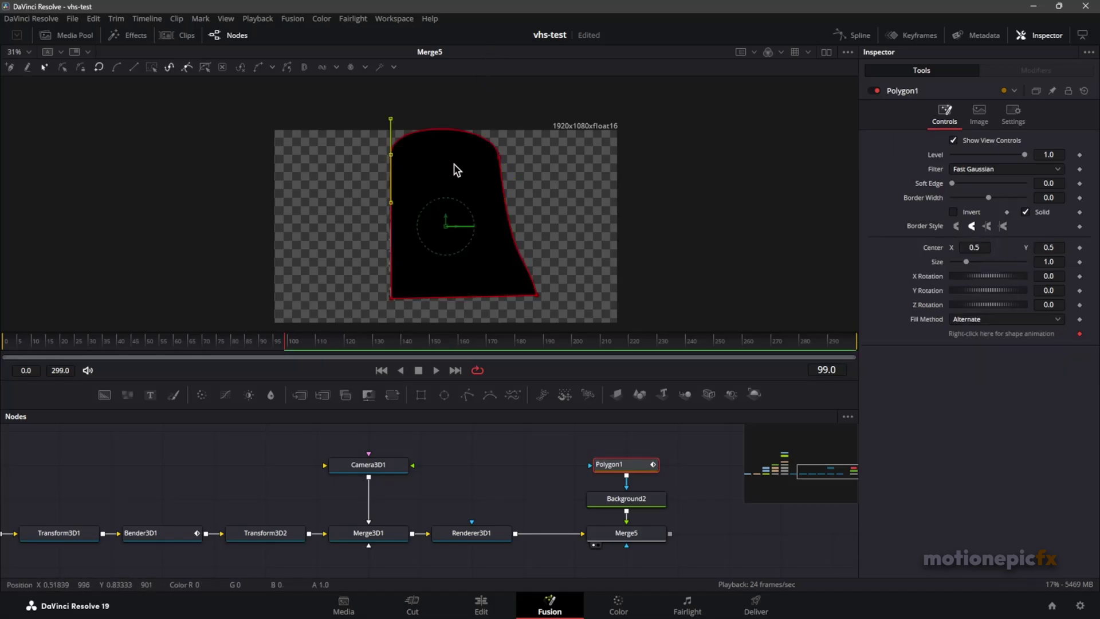
# Straighten the polygon's top edge along the newspaper's top and refine the curve into its lower-right corner
pyautogui.click(499, 157)
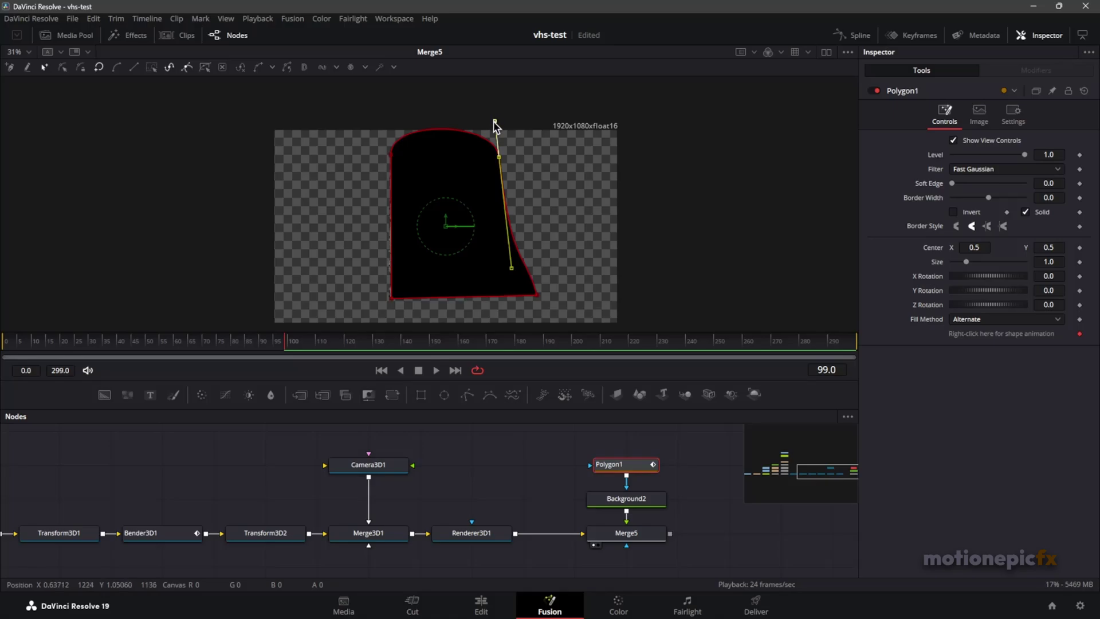
pyautogui.moveTo(494, 121); pyautogui.dragTo(457, 149)
pyautogui.hotkey('ctrl', 'z')
pyautogui.click(390, 155)
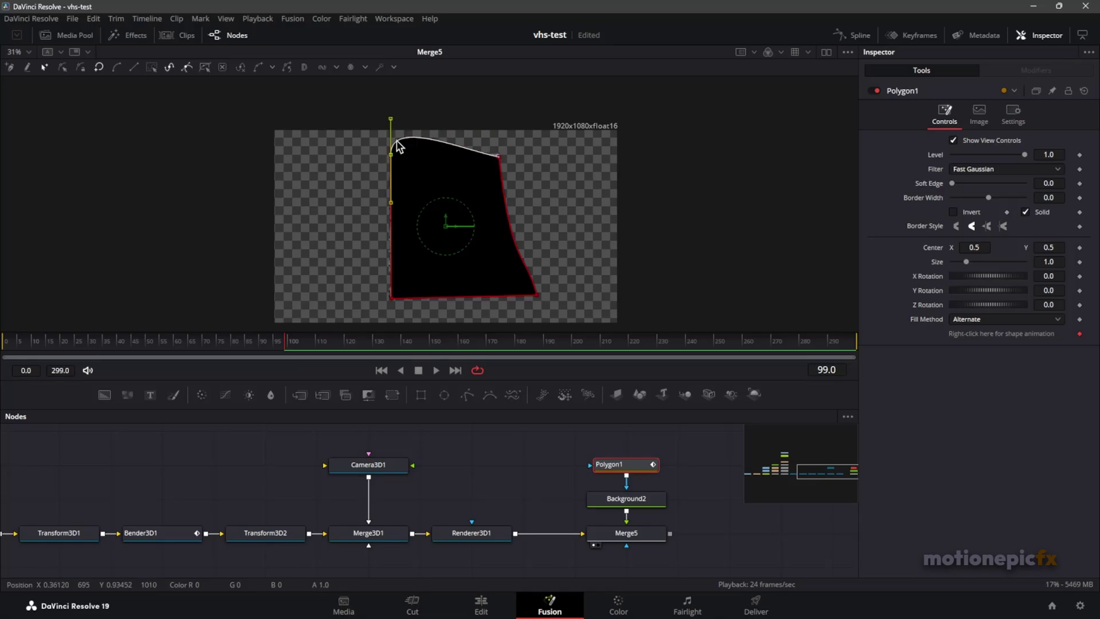
pyautogui.scroll(8, 458, 145)
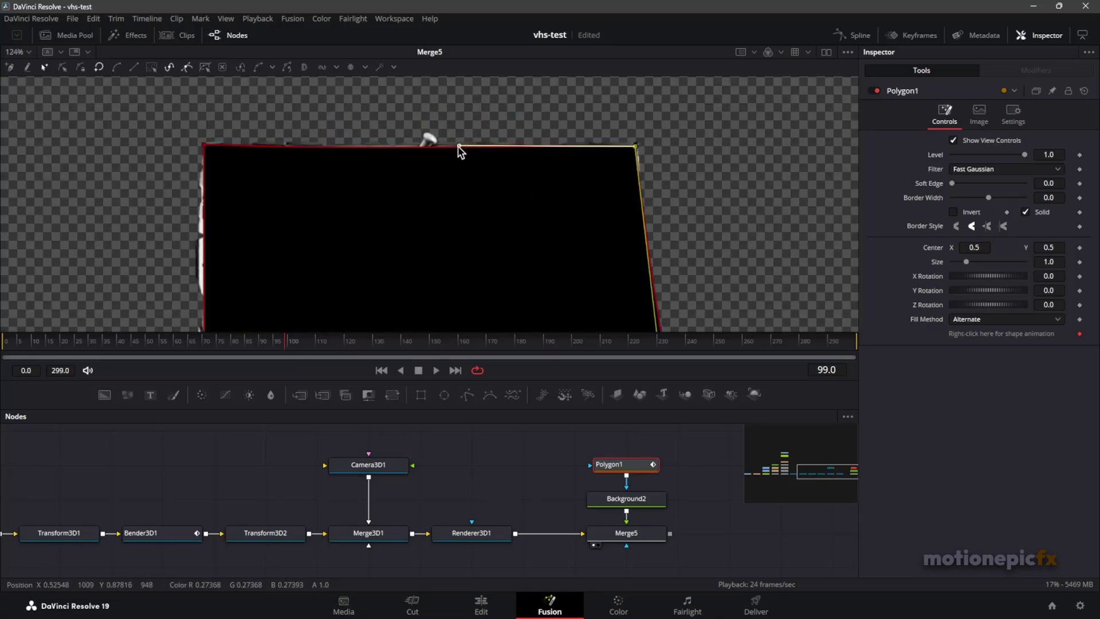
pyautogui.scroll(-2, 493, 152)
pyautogui.scroll(-2, 509, 154)
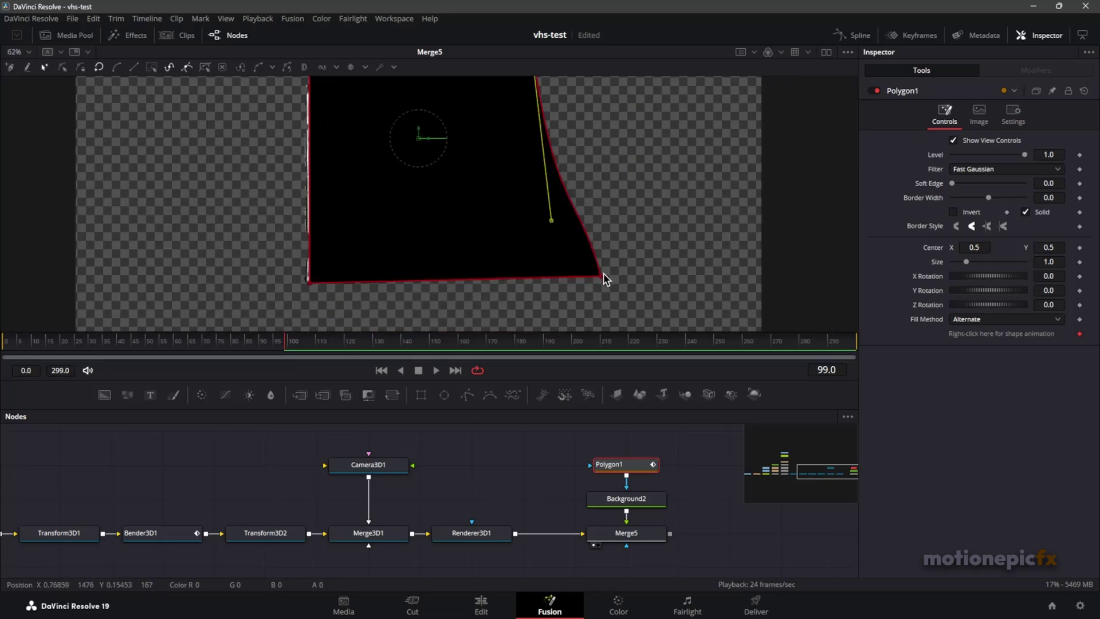
pyautogui.click(600, 277)
pyautogui.moveTo(585, 238)
pyautogui.mouseDown()
pyautogui.moveTo(575, 181)
pyautogui.moveTo(540, 164)
pyautogui.moveTo(564, 231)
pyautogui.mouseUp()
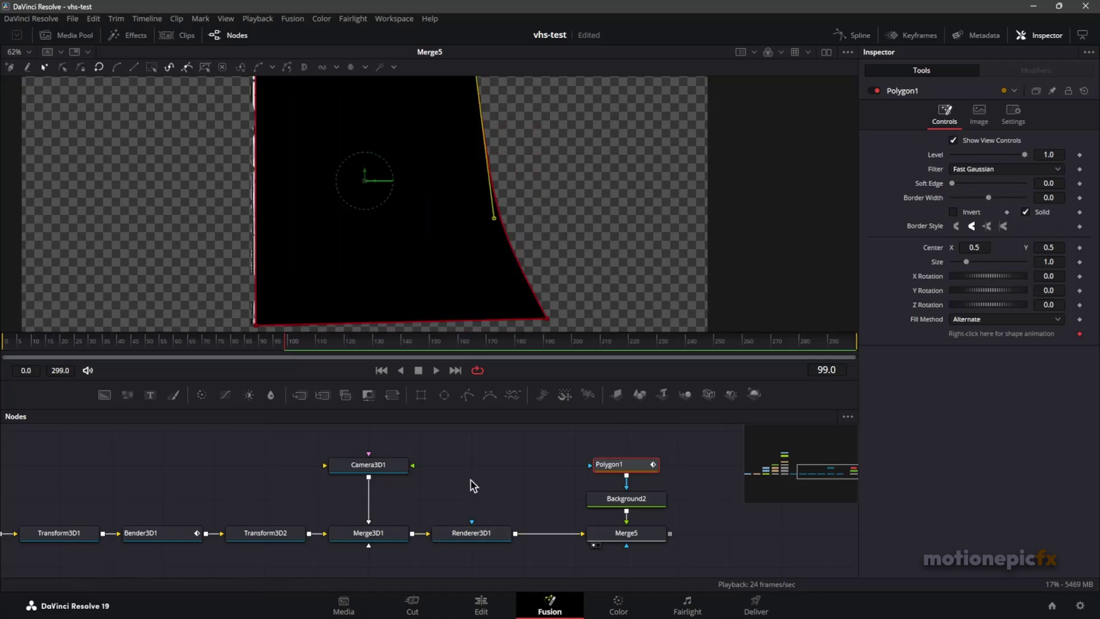
# Swap Merge5's inputs so the newspaper sits in front of the black polygon shape
pyautogui.moveTo(611, 481); pyautogui.dragTo(512, 491)
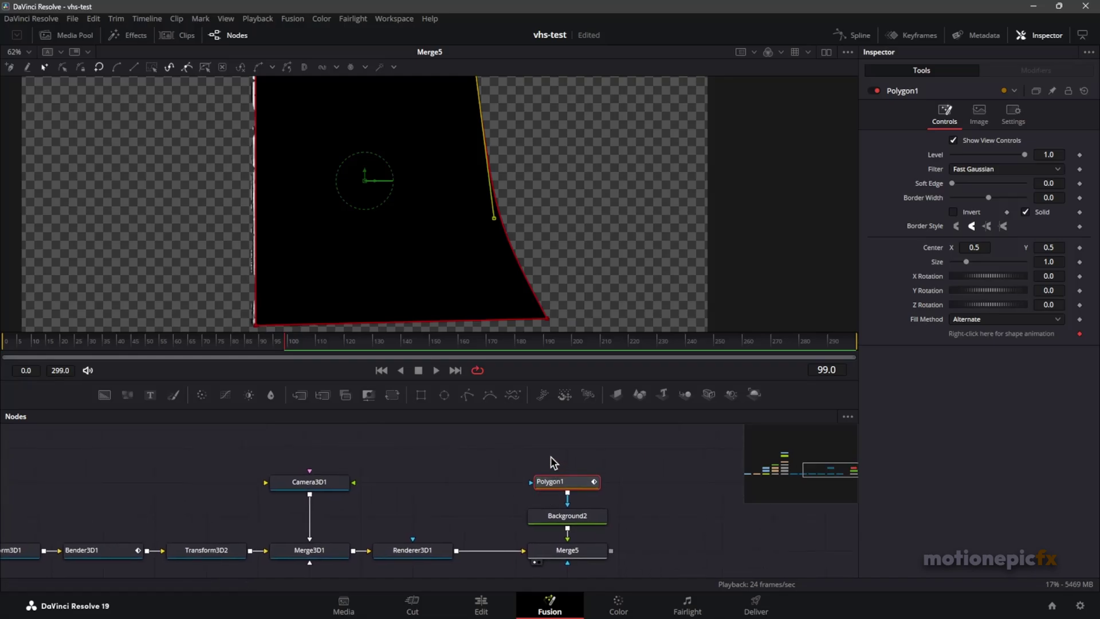
pyautogui.click(562, 554)
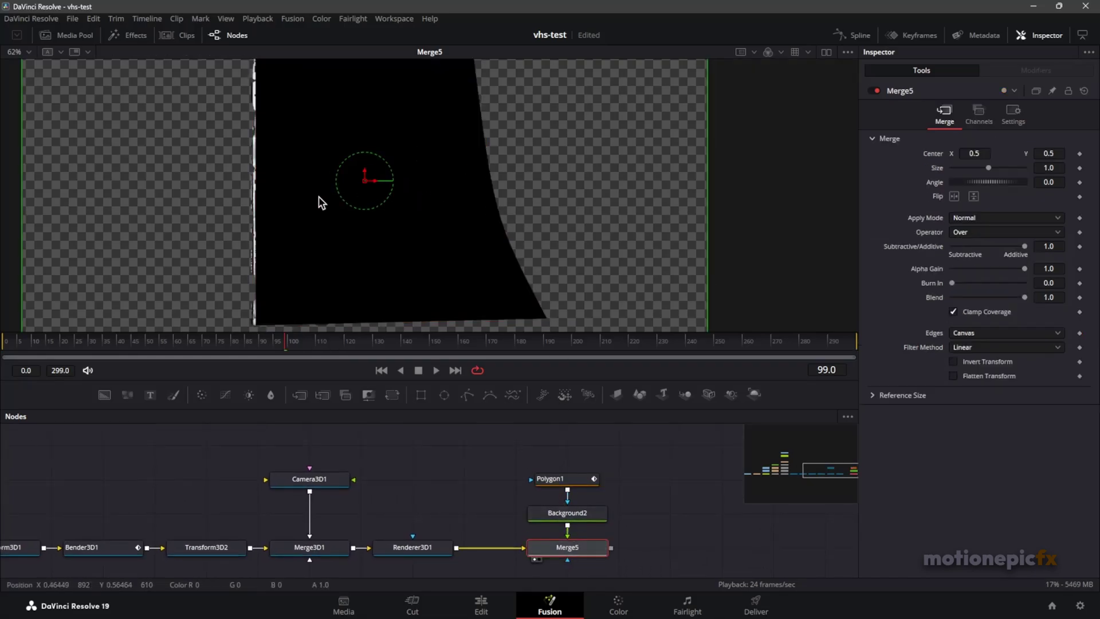
pyautogui.rightClick(575, 553)
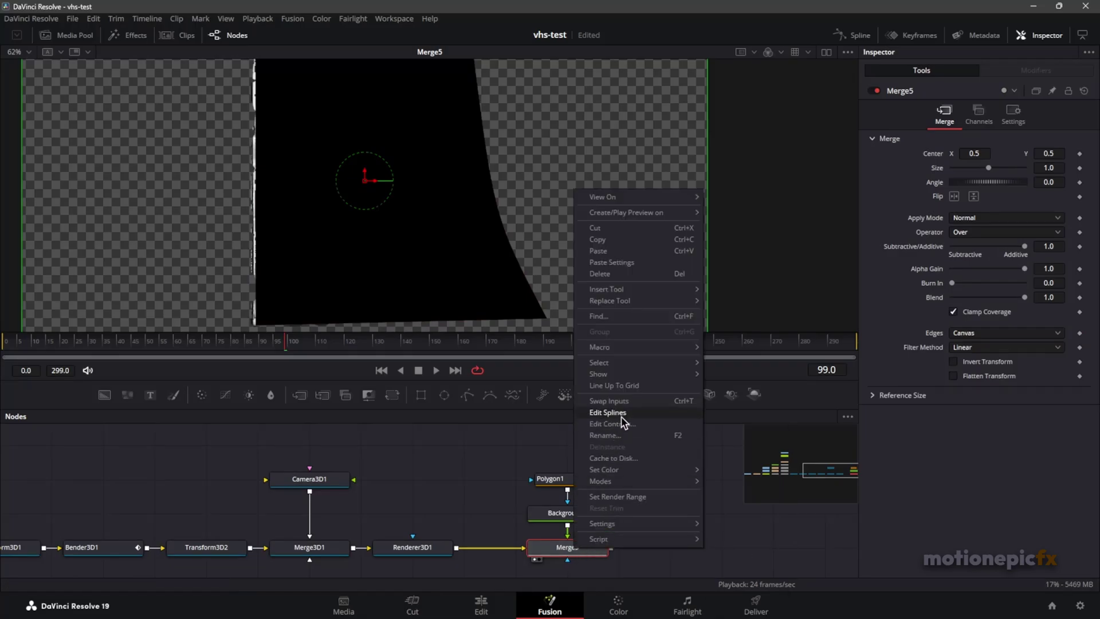
pyautogui.click(686, 401)
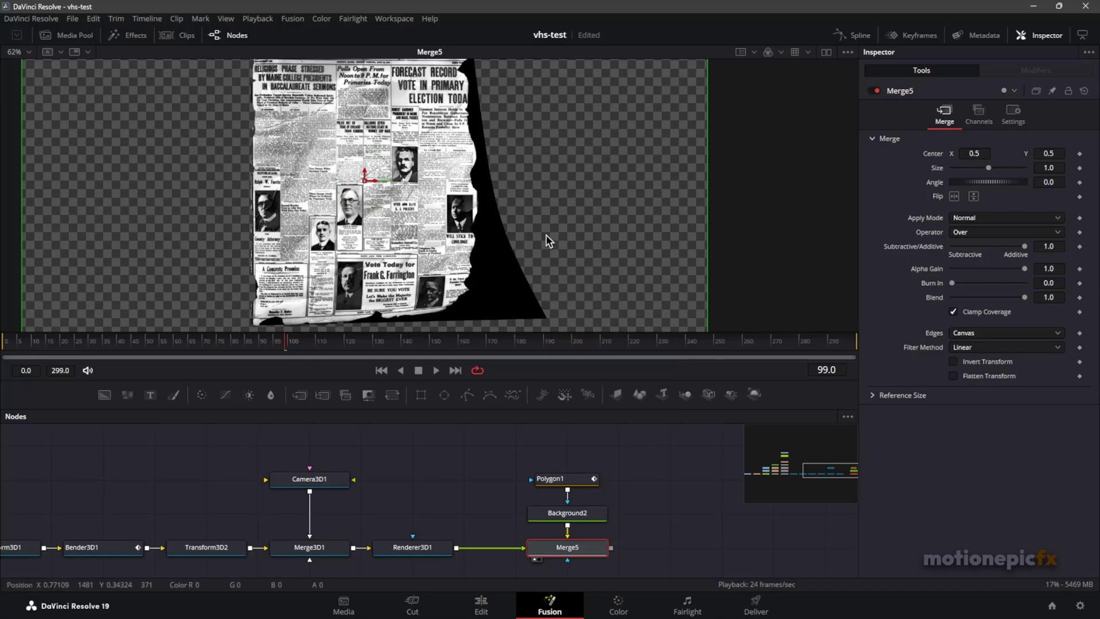
pyautogui.scroll(-2, 495, 182)
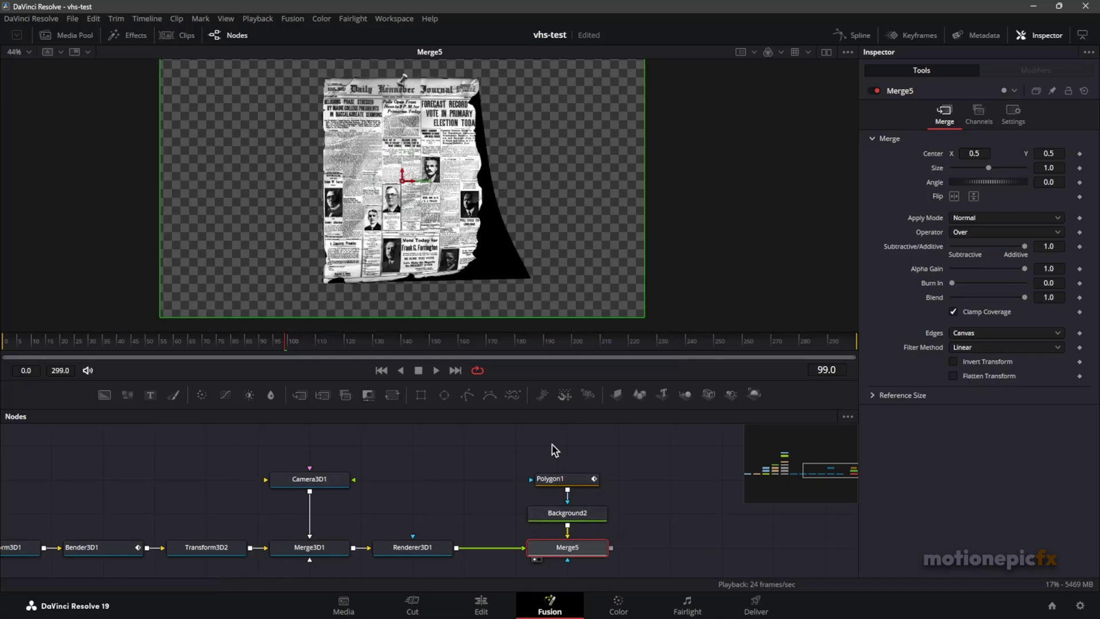
# Pull the right-side curve of Polygon1 in toward the newspaper's edge and nudge its lower-right corner slightly inward
pyautogui.click(572, 479)
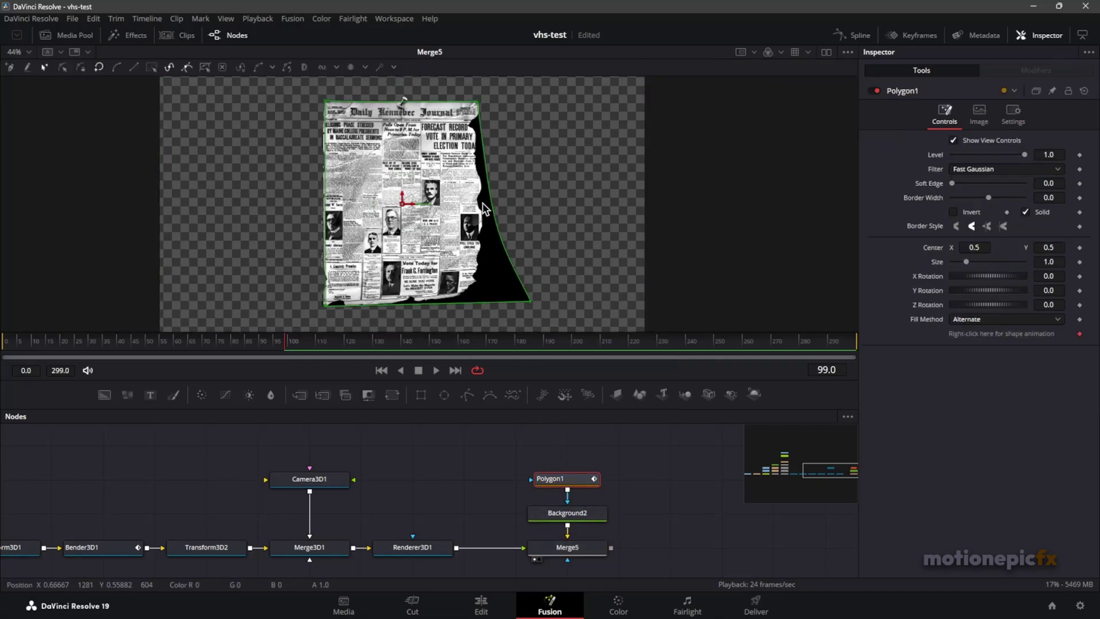
pyautogui.click(475, 134)
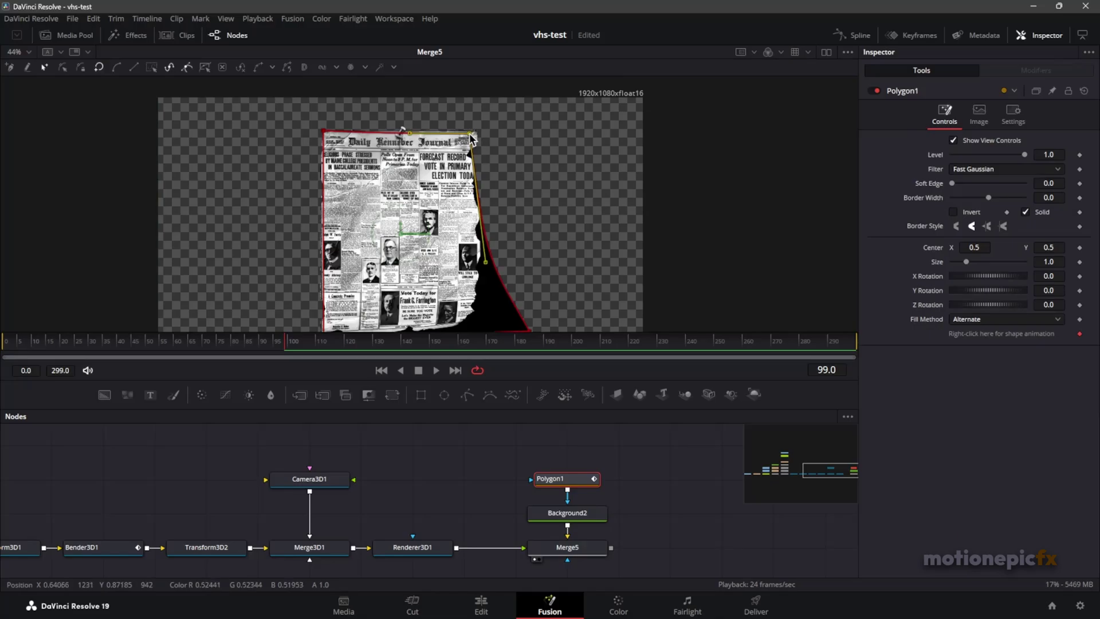
pyautogui.moveTo(529, 317); pyautogui.dragTo(544, 280)
pyautogui.click(544, 295)
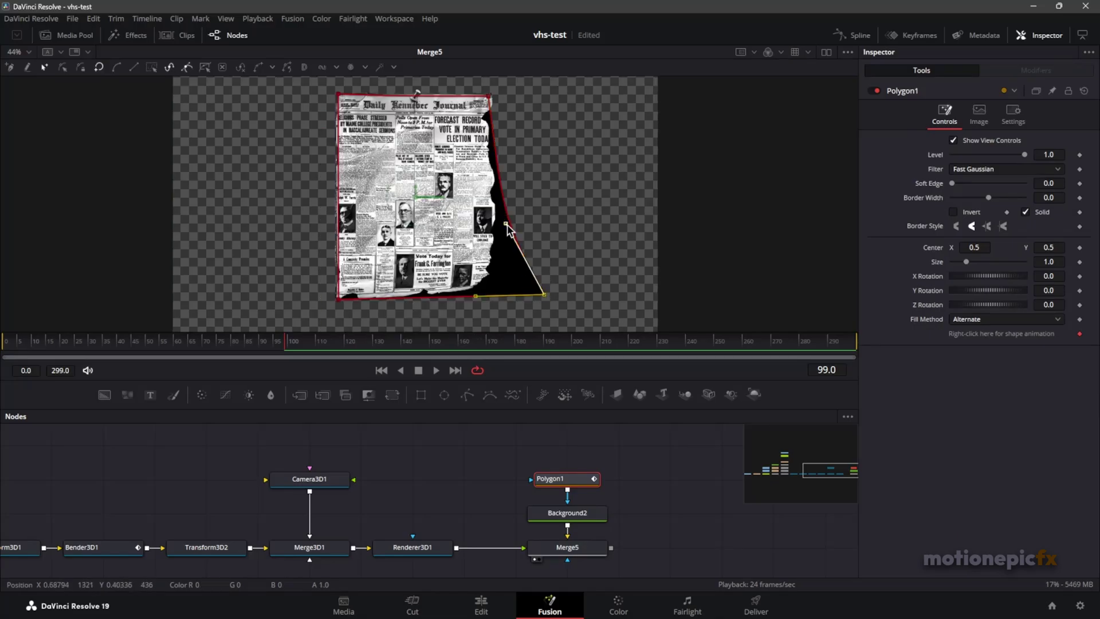
pyautogui.moveTo(506, 229); pyautogui.dragTo(478, 223)
pyautogui.moveTo(225, 338); pyautogui.dragTo(294, 337)
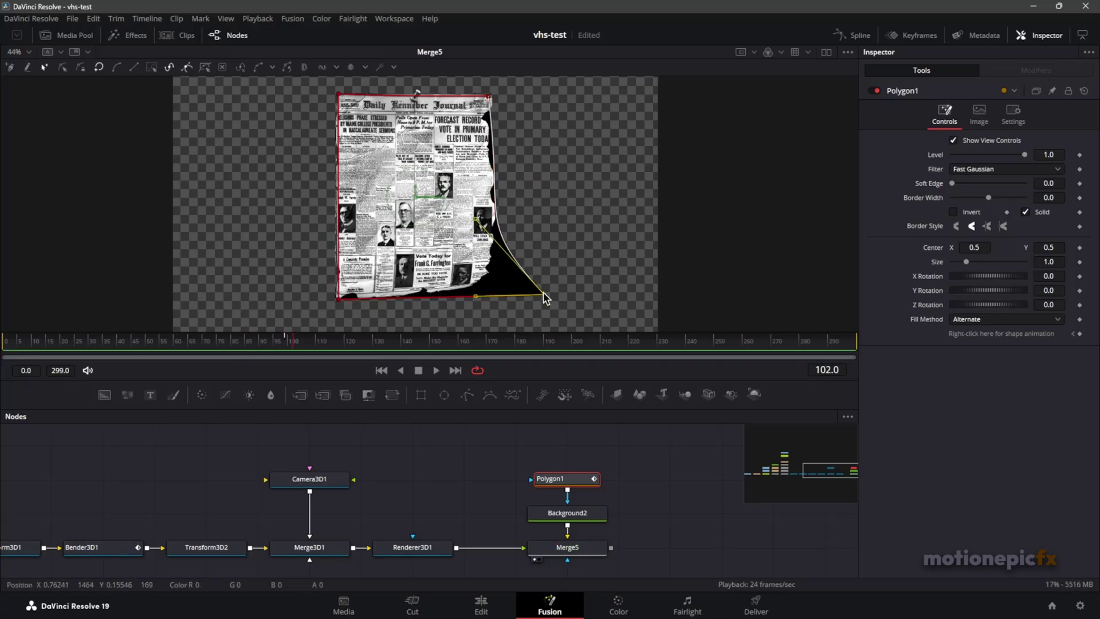
pyautogui.moveTo(544, 295); pyautogui.dragTo(532, 294)
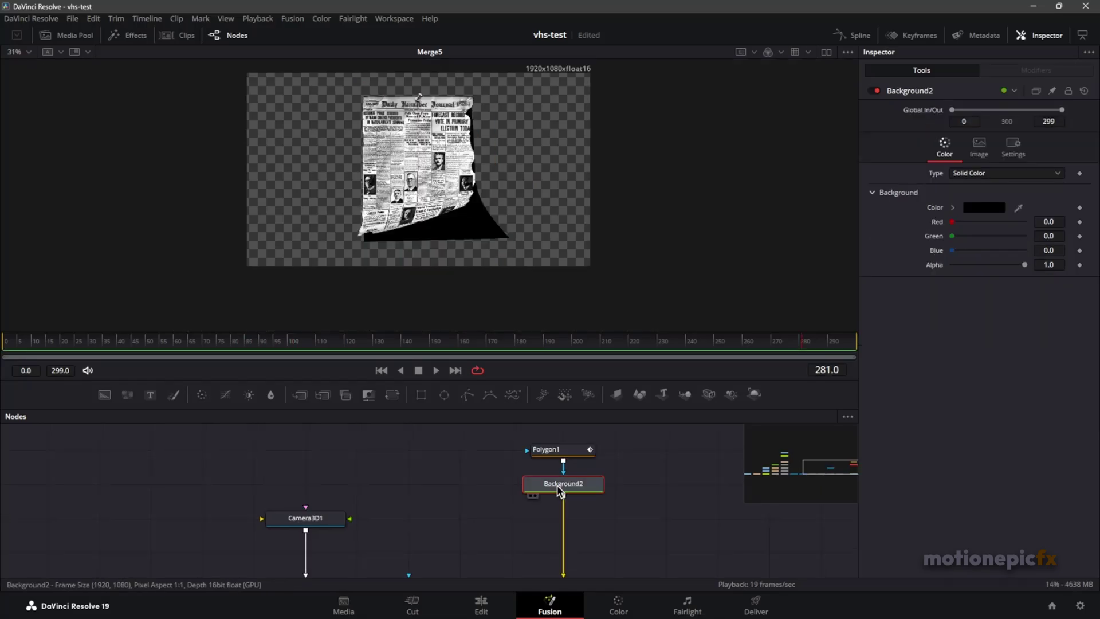
# Insert a Corner Positioner after Background2 and modify its Bottom Right Offset X with Shake
pyautogui.hotkey('shift', 'space')
pyautogui.write('corner')
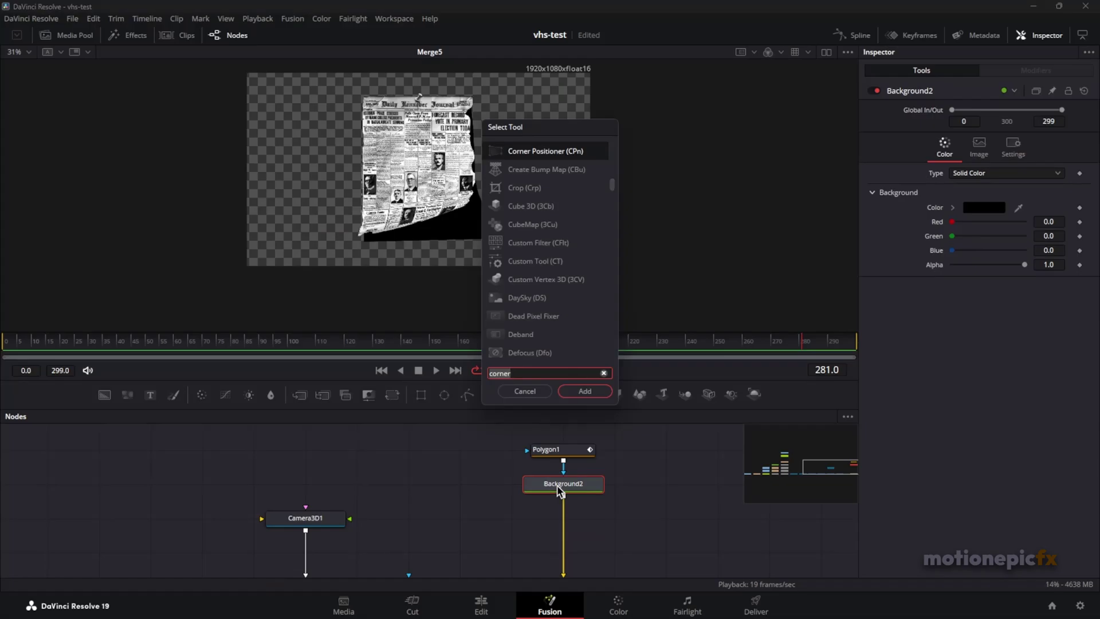
pyautogui.click(599, 393)
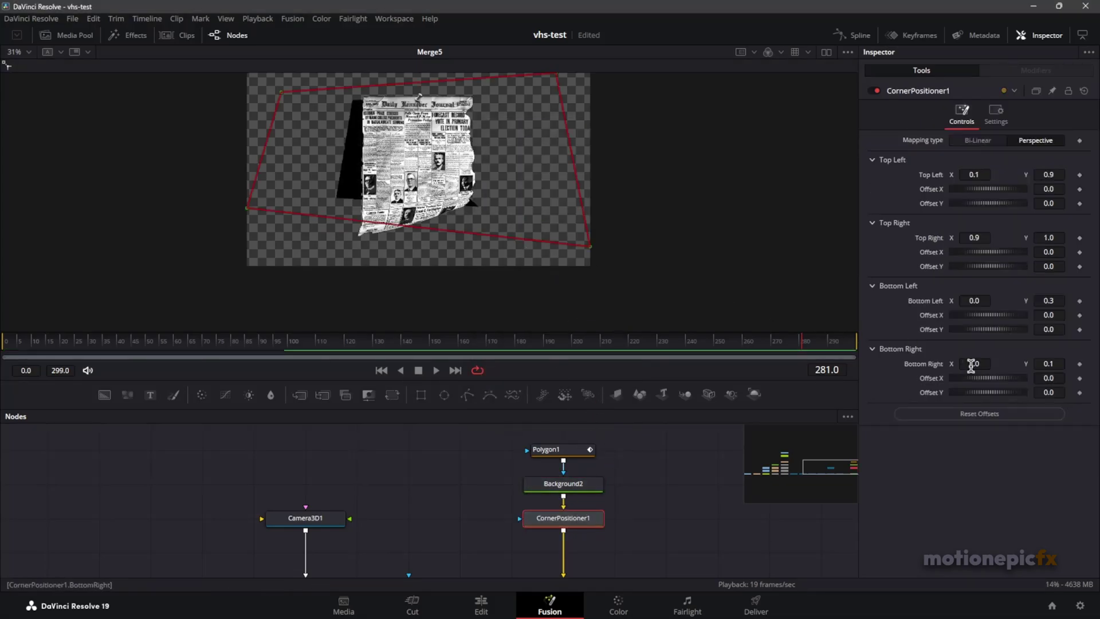
pyautogui.rightClick(933, 380)
pyautogui.moveTo(960, 426)
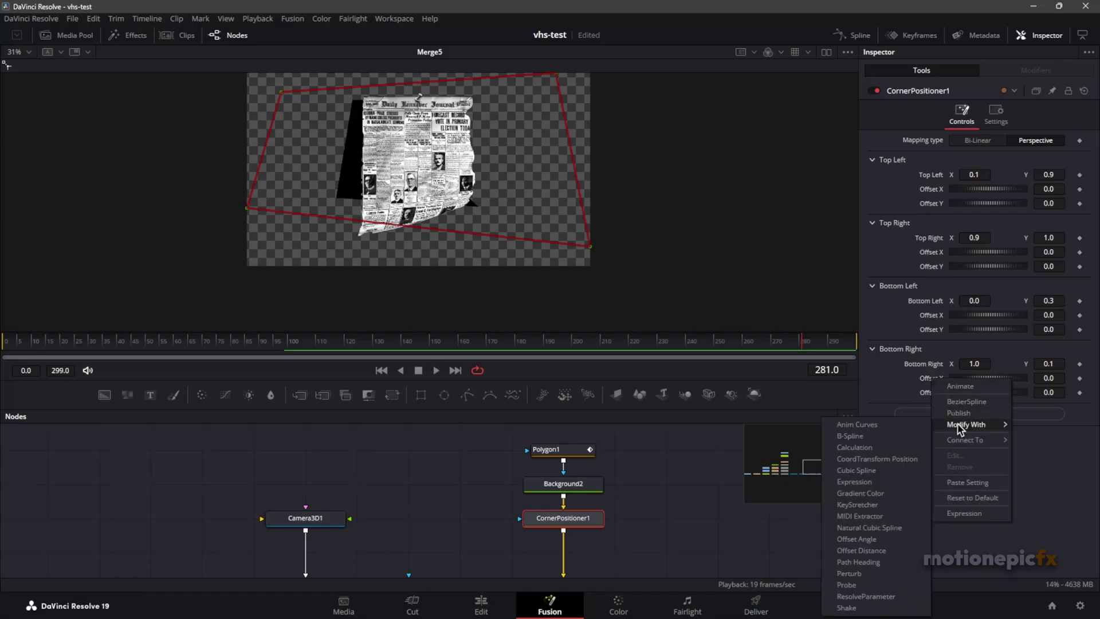
pyautogui.click(851, 607)
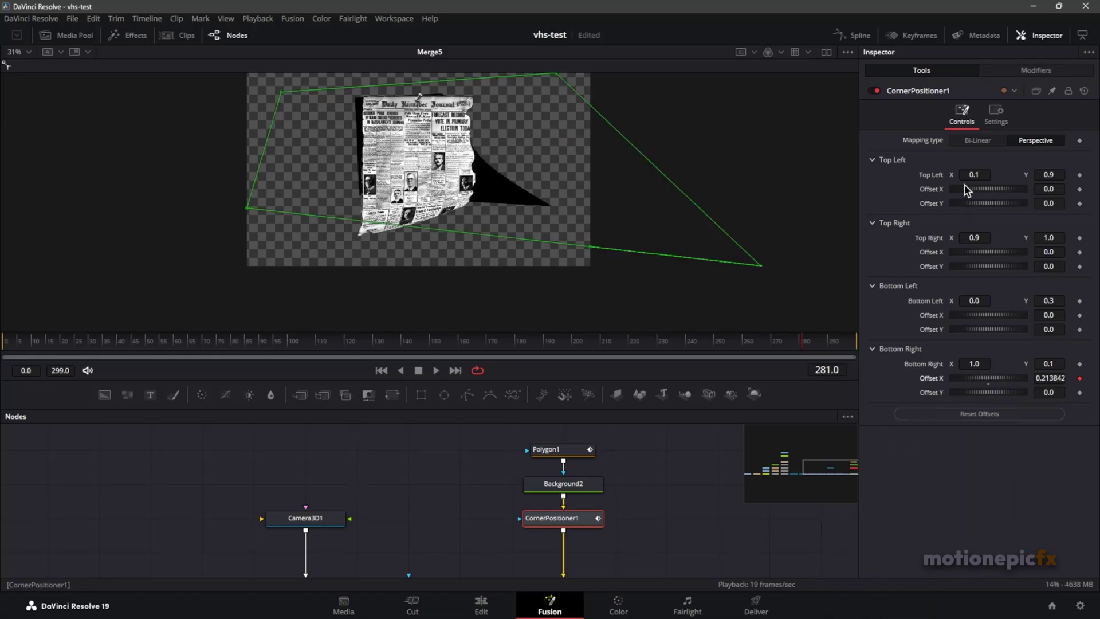
# Match the corner Shake to Bender3D1's Shake modifier: Smoothness 7.09, Minimum 0.307 and Maximum 0.74
pyautogui.click(1027, 67)
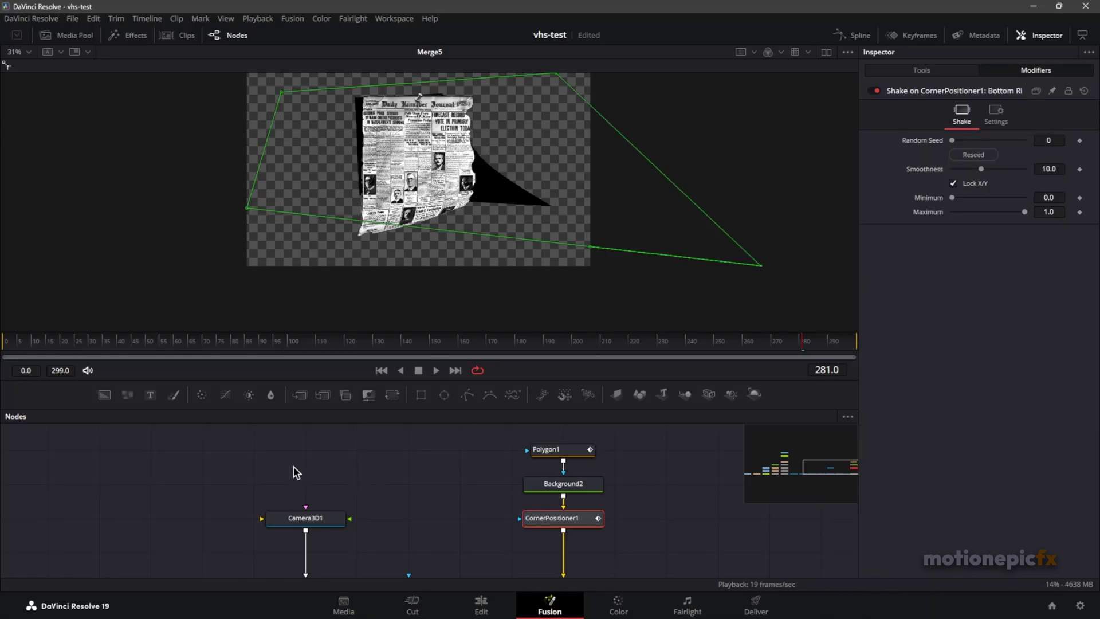
pyautogui.scroll(-1, 218, 524)
pyautogui.moveTo(252, 524); pyautogui.dragTo(312, 490)
pyautogui.click(187, 518)
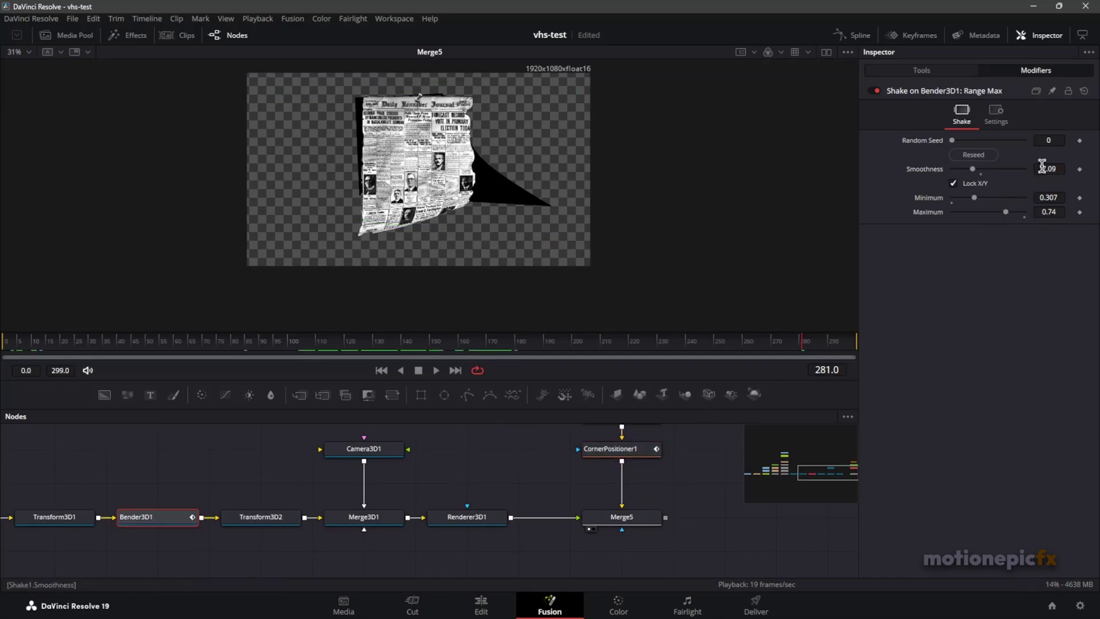
pyautogui.click(618, 452)
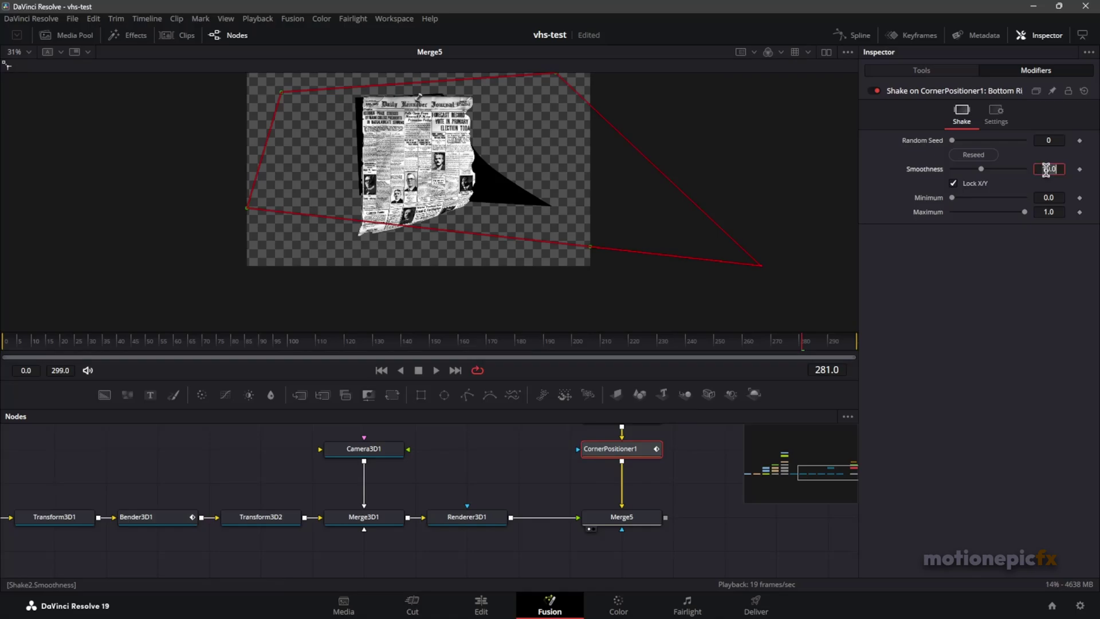
pyautogui.click(158, 518)
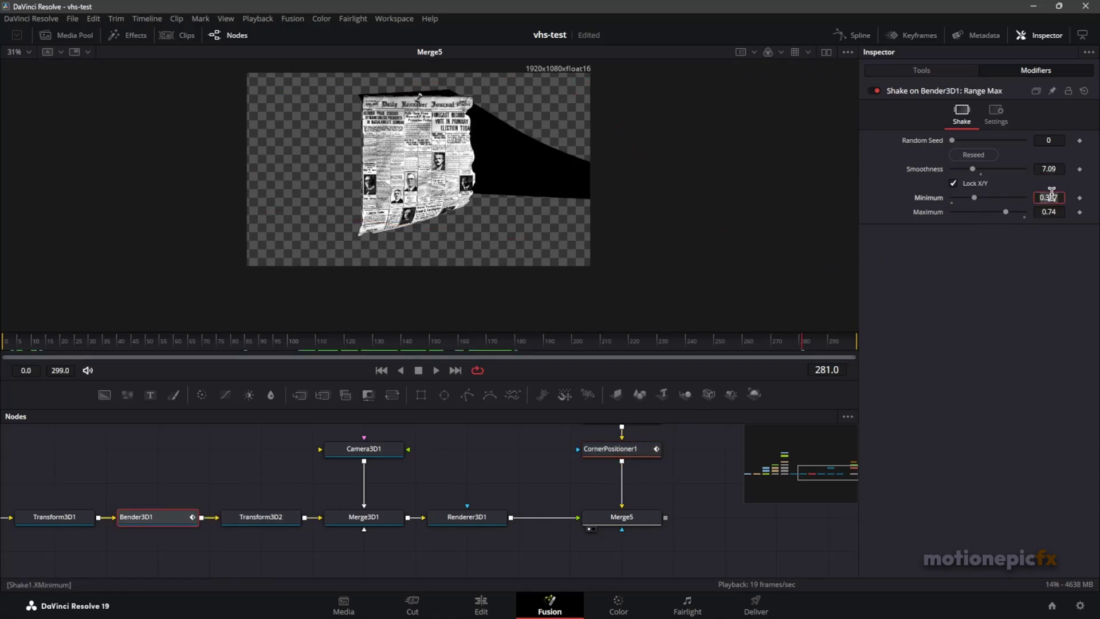
pyautogui.click(623, 453)
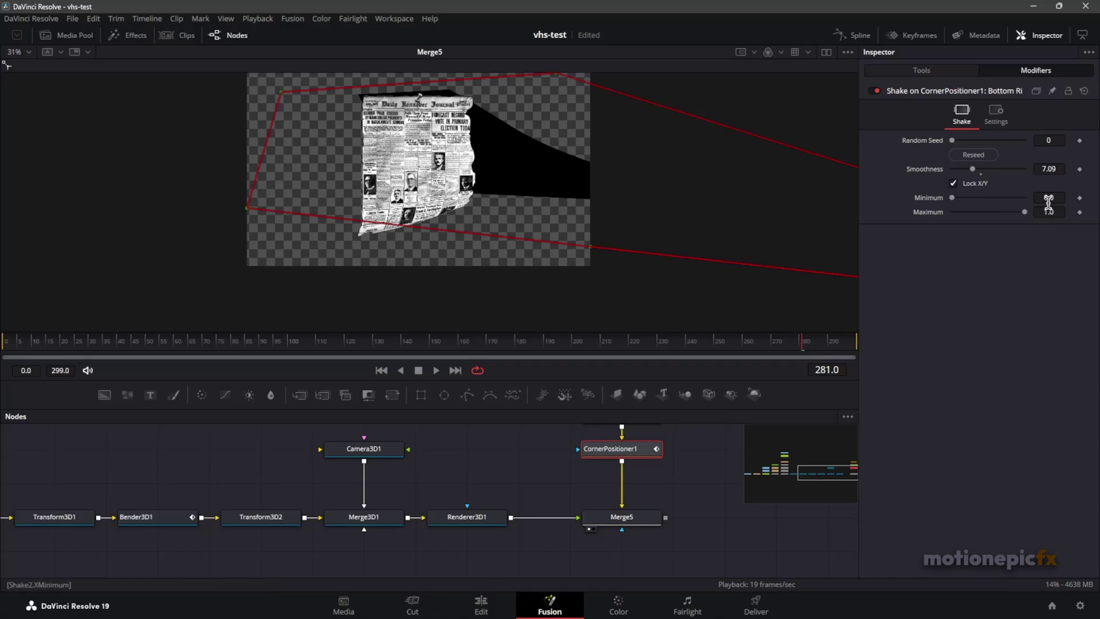
pyautogui.click(152, 519)
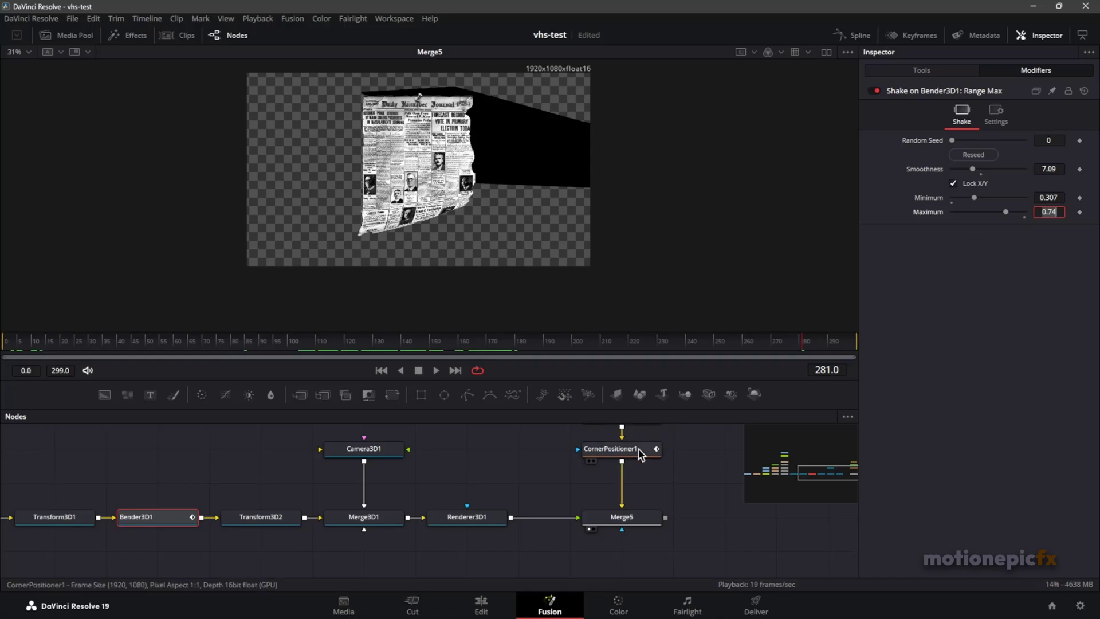
pyautogui.click(616, 449)
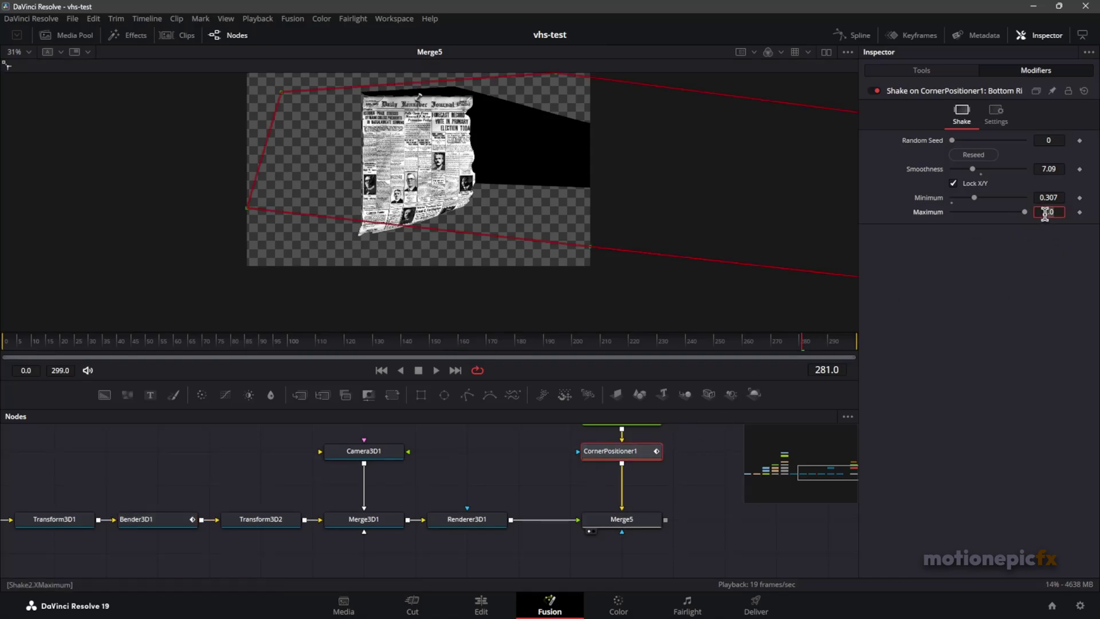
# Bring the shadow's stretched Bottom Right corner back to X 0.368, Y 0.19 in CornerPositioner1
pyautogui.scroll(-5, 525, 158)
pyautogui.moveTo(560, 194); pyautogui.dragTo(235, 179)
pyautogui.moveTo(503, 204); pyautogui.dragTo(653, 243)
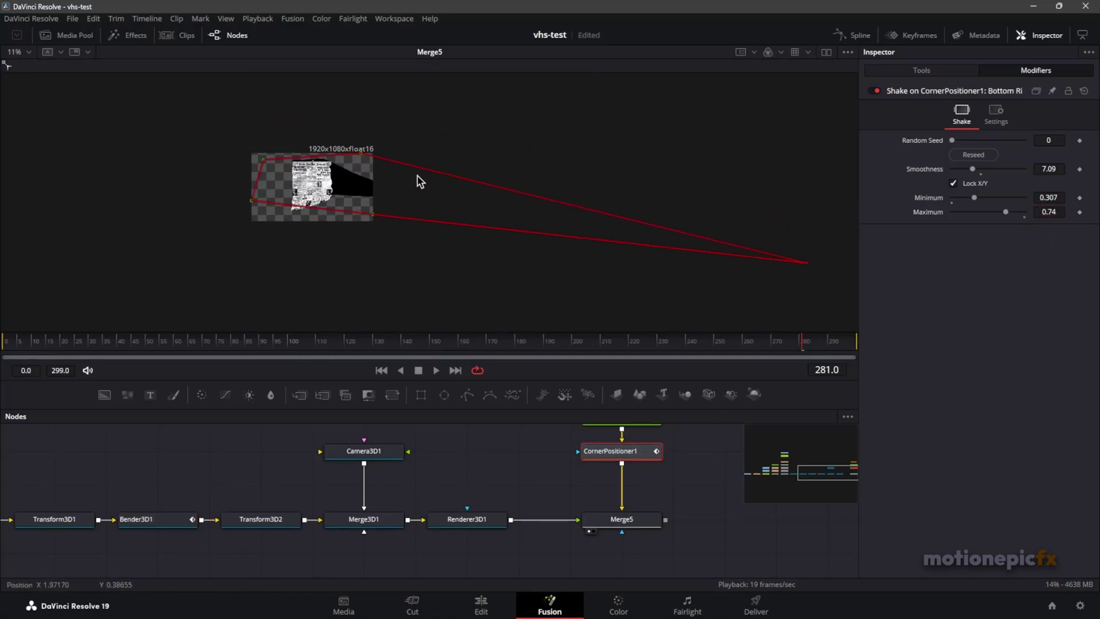
pyautogui.moveTo(340, 163); pyautogui.dragTo(423, 178)
pyautogui.moveTo(744, 239); pyautogui.dragTo(658, 229)
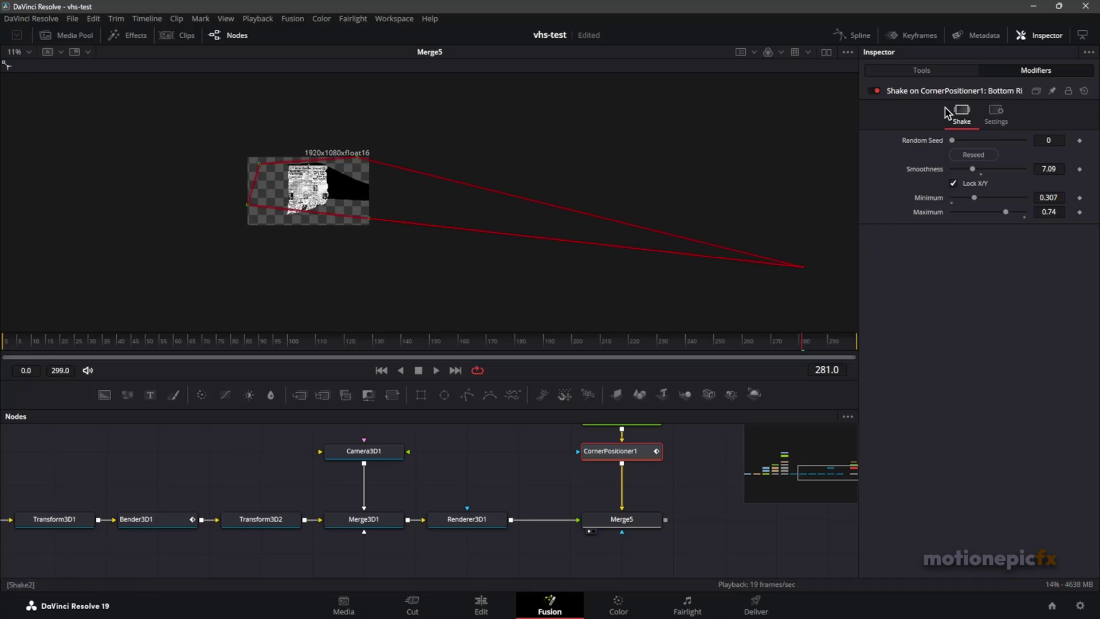
pyautogui.click(954, 72)
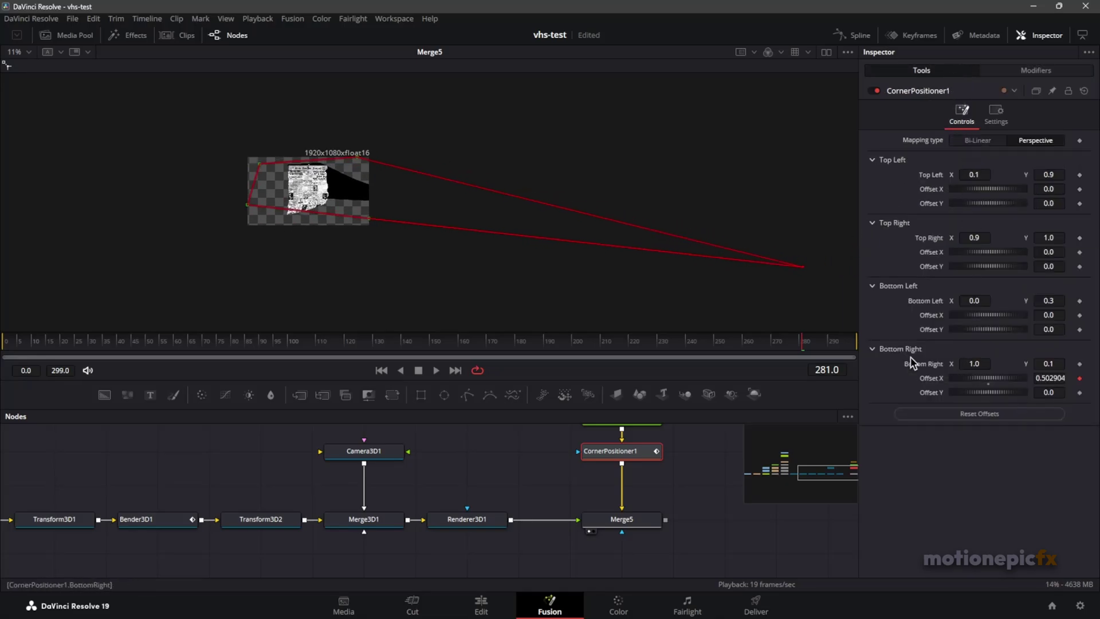
pyautogui.scroll(2, 358, 196)
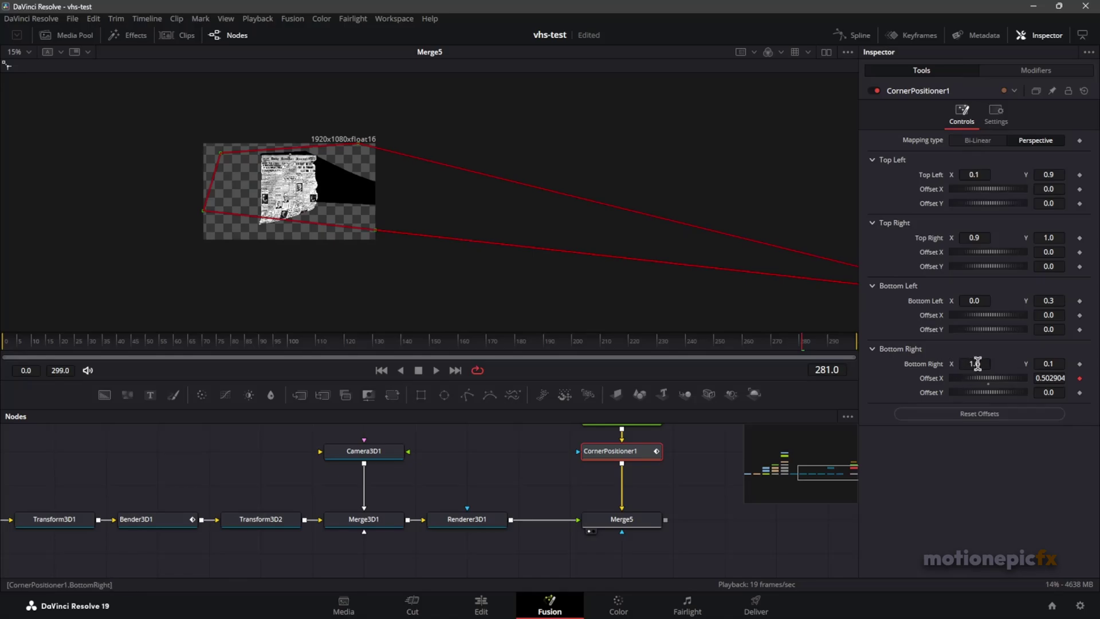
pyautogui.moveTo(978, 364)
pyautogui.mouseDown()
pyautogui.moveTo(953, 363)
pyautogui.moveTo(1049, 365)
pyautogui.moveTo(977, 363)
pyautogui.mouseUp()
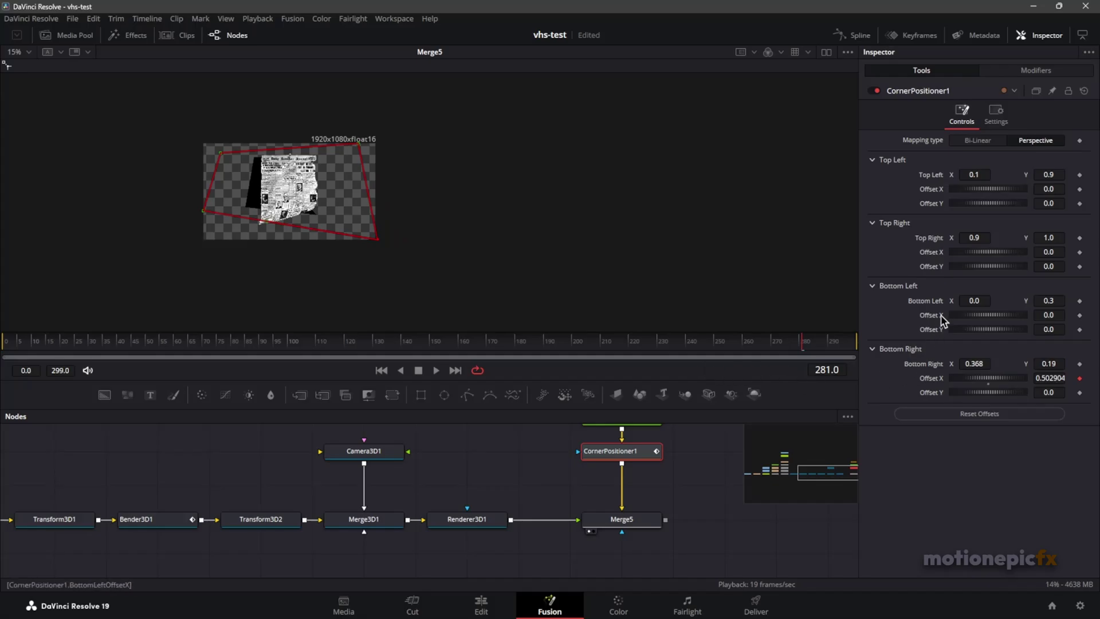
# Move the shadow's Bottom Left corner inward and down to about X 0.181, Y 0.158
pyautogui.moveTo(974, 300); pyautogui.dragTo(1003, 300)
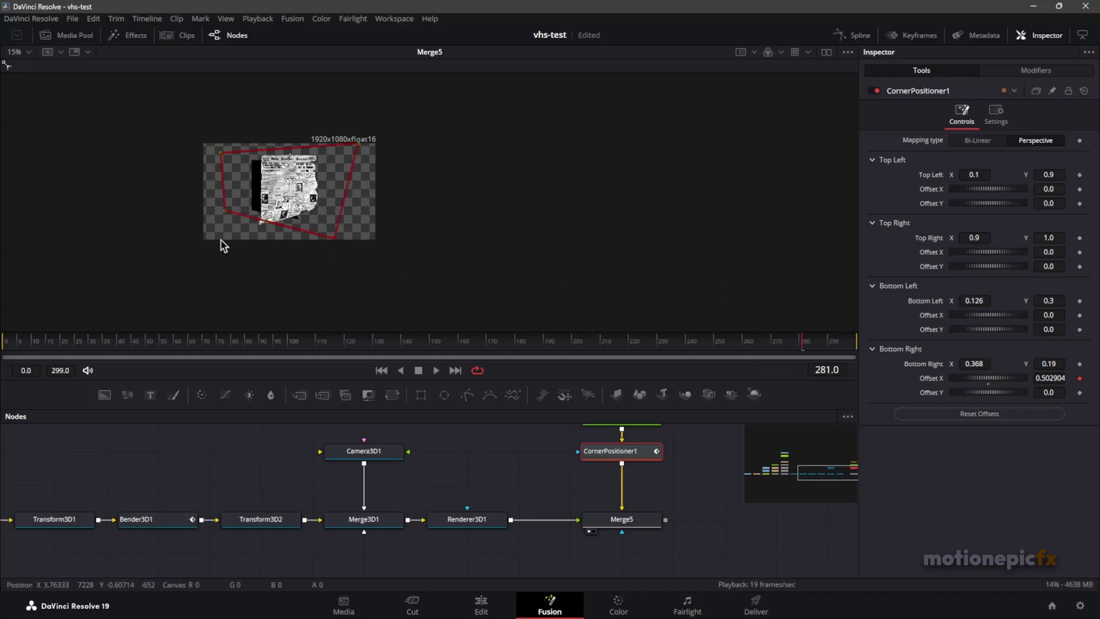
pyautogui.scroll(2, 184, 215)
pyautogui.moveTo(365, 197); pyautogui.dragTo(296, 207)
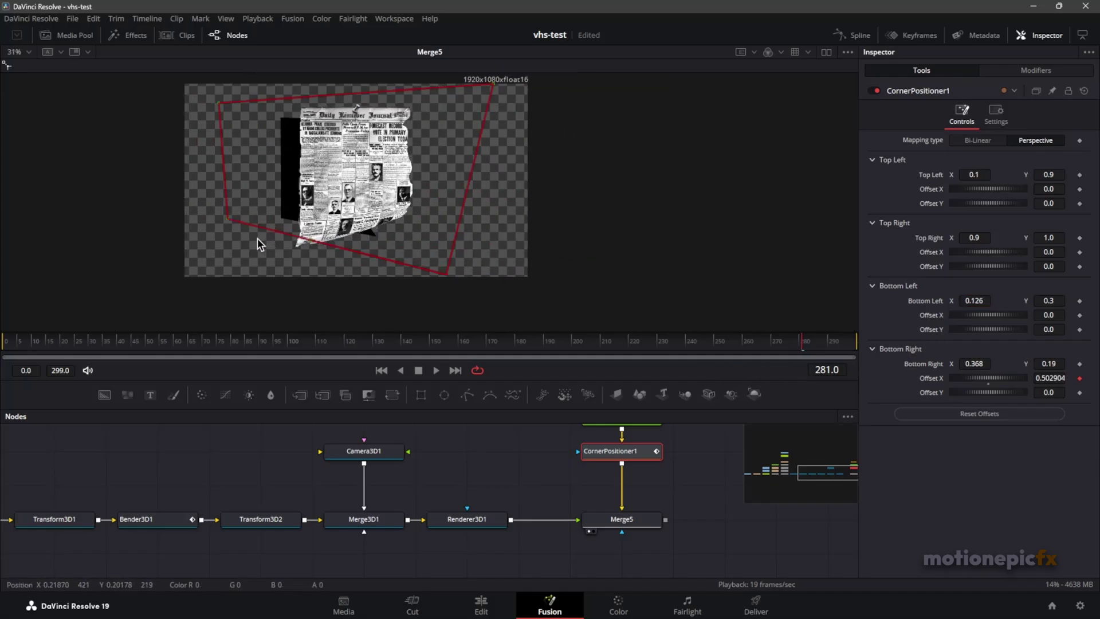
pyautogui.moveTo(225, 219); pyautogui.dragTo(247, 245)
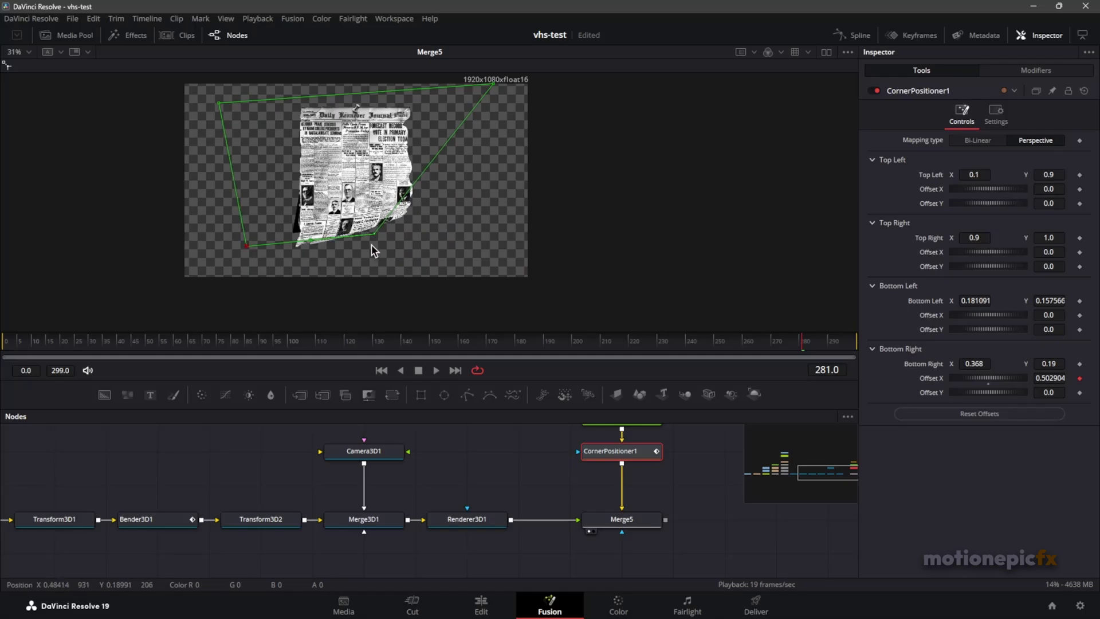
# Set the Bottom Right corner to X 0.506, Y 0.086 and play back the shadow animation
pyautogui.moveTo(969, 364); pyautogui.dragTo(1032, 364)
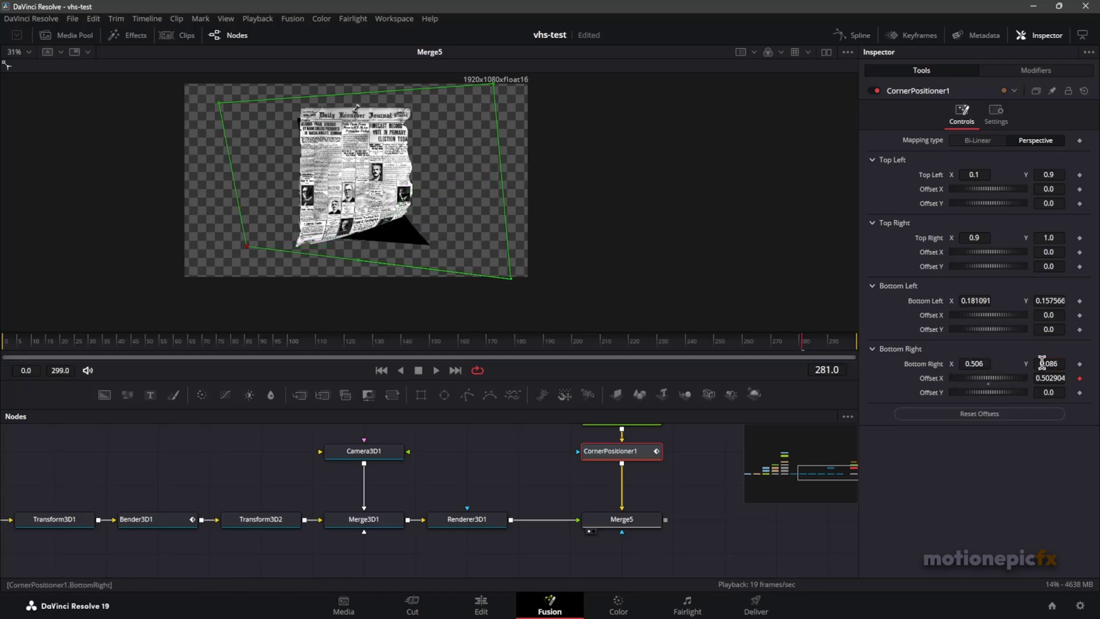
pyautogui.moveTo(151, 346); pyautogui.dragTo(92, 344)
pyautogui.press('space')
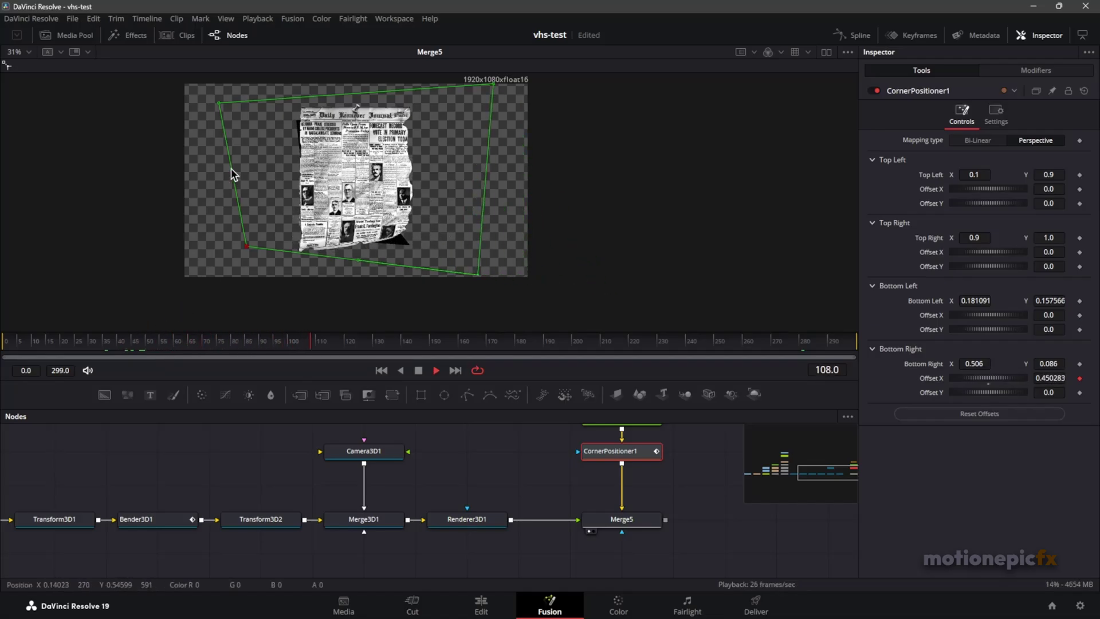
pyautogui.press('space')
# Undo the last Bottom Right Y change, set the Top Left corner to X 0.035, Y 0.992, and preview the motion
pyautogui.click(218, 104)
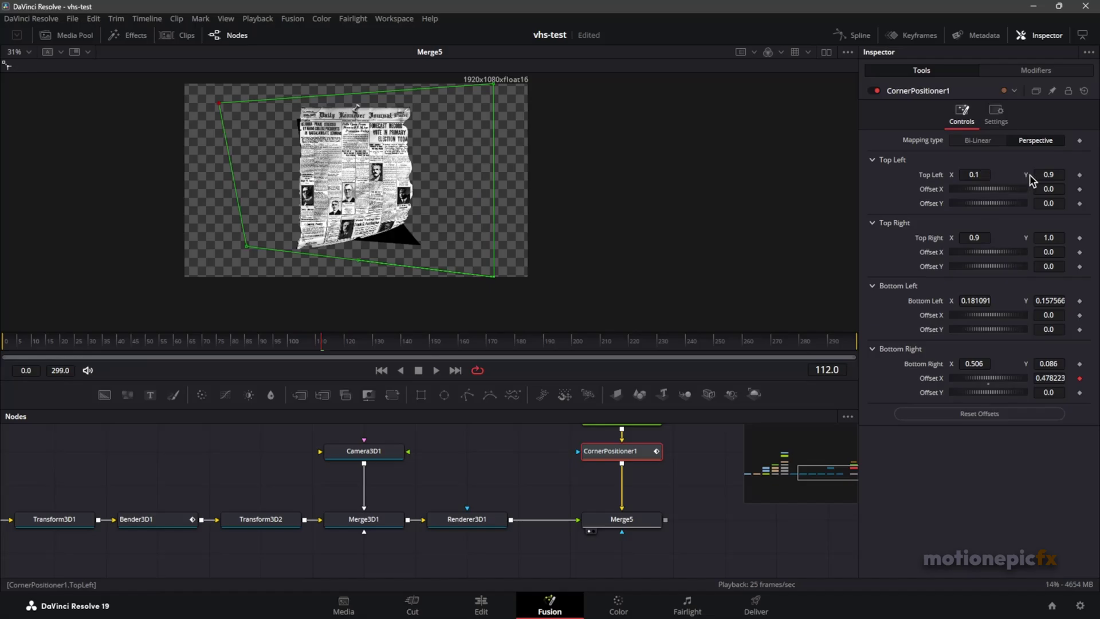
pyautogui.hotkey('ctrl', 'z')
pyautogui.moveTo(1049, 174); pyautogui.dragTo(1072, 175)
pyautogui.moveTo(990, 174); pyautogui.dragTo(982, 174)
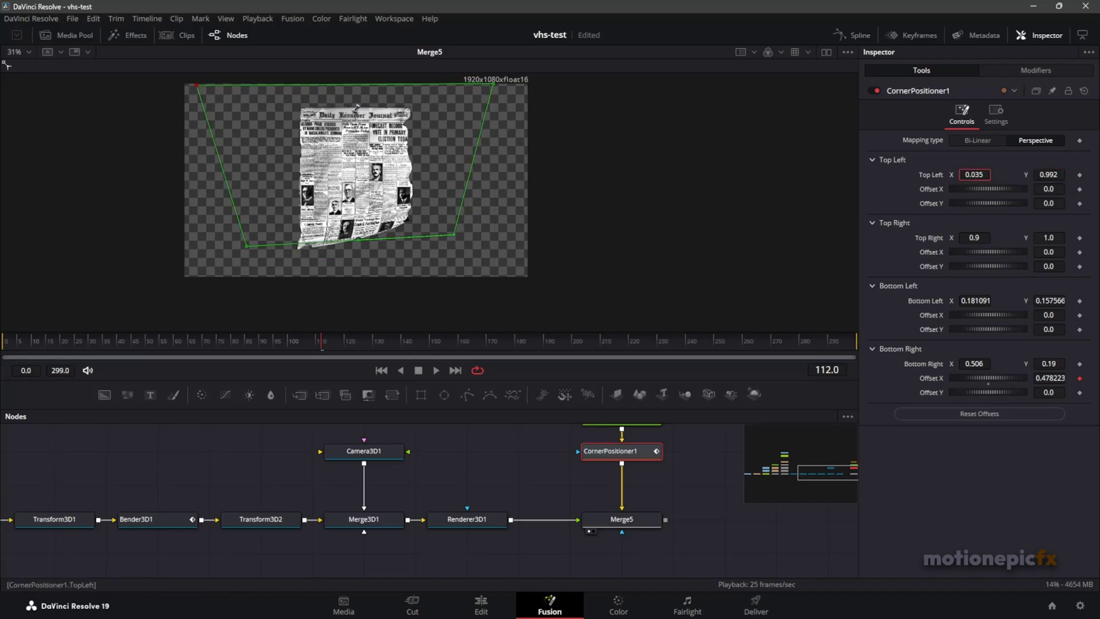
pyautogui.press('space')
pyautogui.press('space')
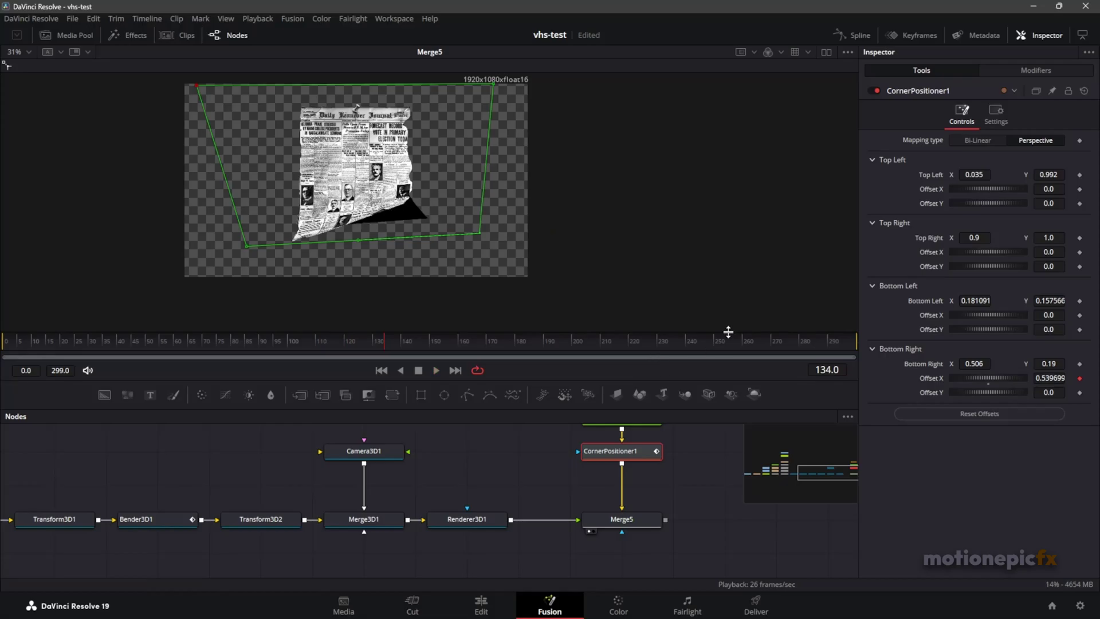
# At frame 123, lower the Top Right corner to about X 0.885, Y 0.929 and the Top Left to about X 0.043, Y 0.939, previewing the result
pyautogui.moveTo(360, 341)
pyautogui.mouseDown()
pyautogui.moveTo(331, 338)
pyautogui.moveTo(352, 338)
pyautogui.mouseUp()
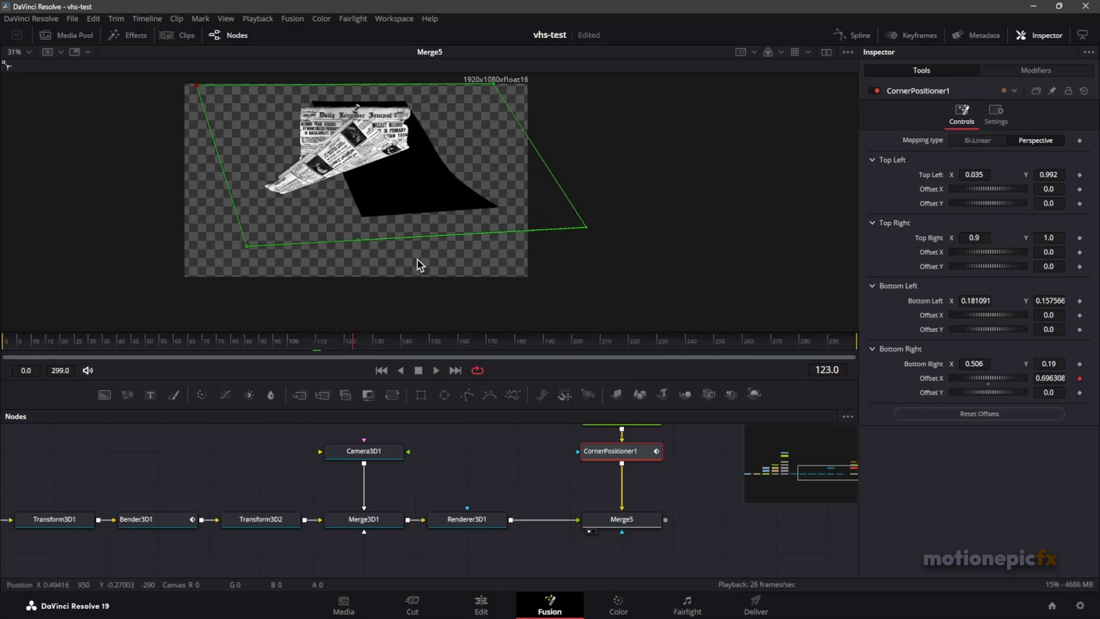
pyautogui.moveTo(464, 136); pyautogui.dragTo(466, 152)
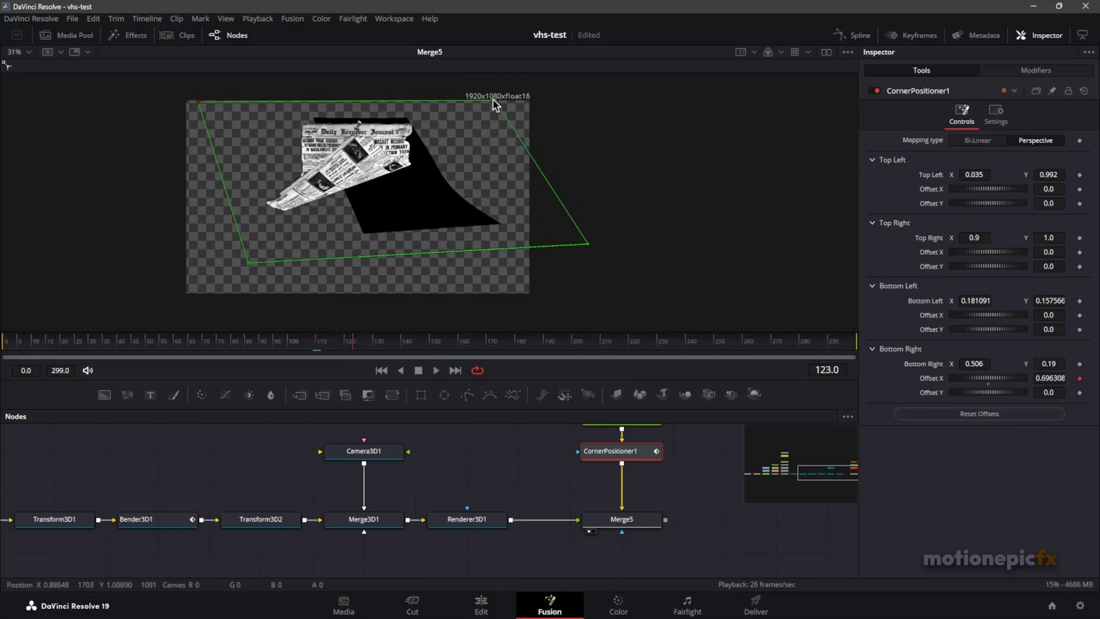
pyautogui.moveTo(495, 101); pyautogui.dragTo(490, 114)
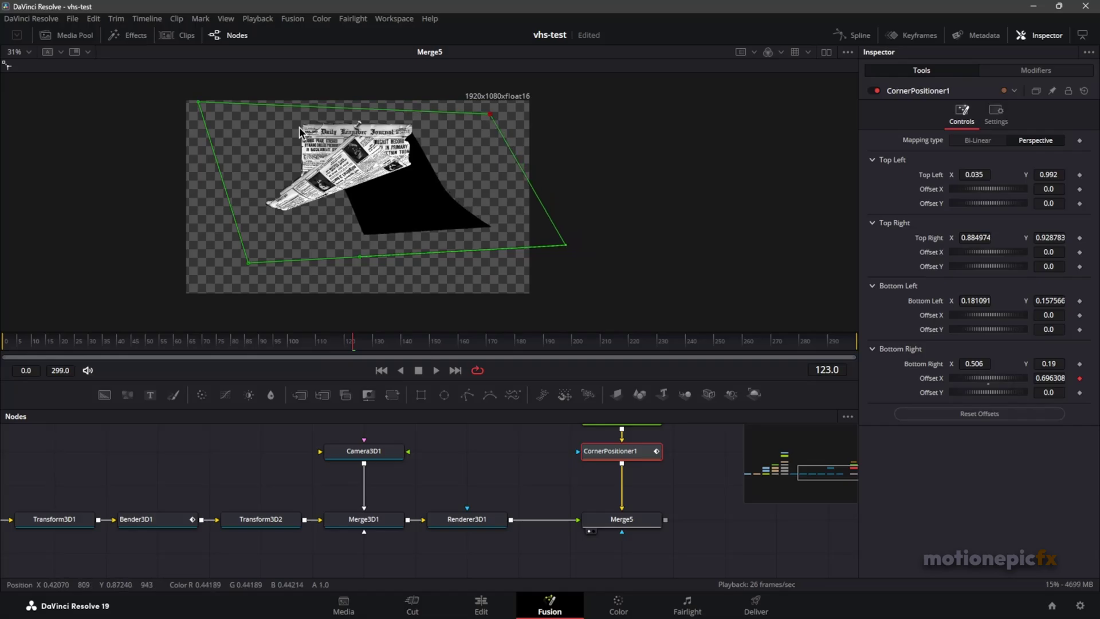
pyautogui.moveTo(198, 103); pyautogui.dragTo(202, 114)
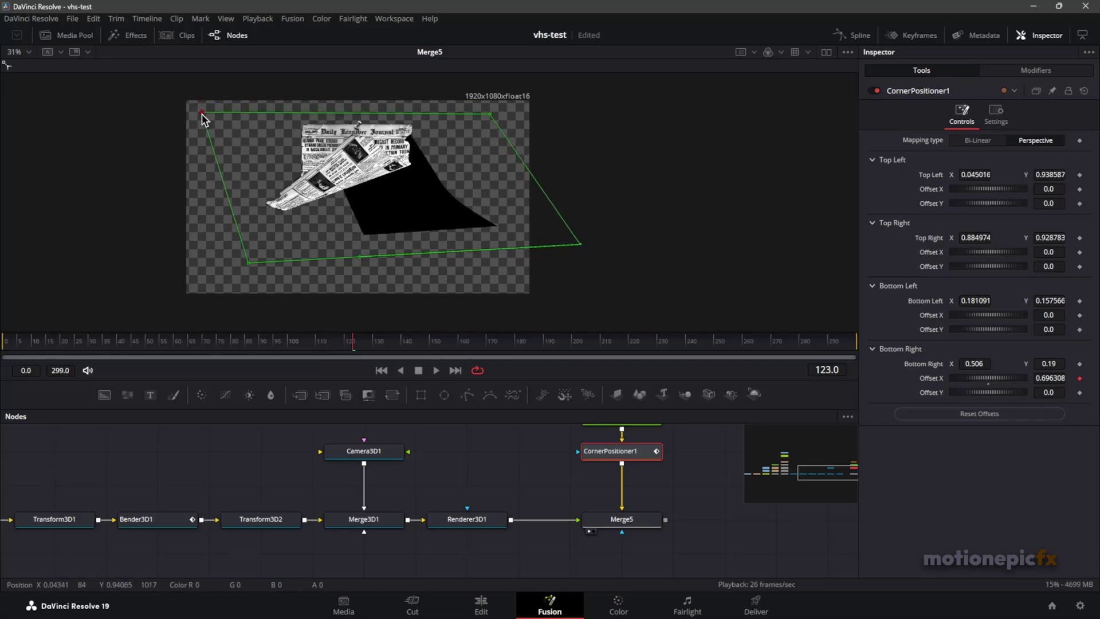
pyautogui.moveTo(337, 349); pyautogui.dragTo(364, 366)
pyautogui.press('space')
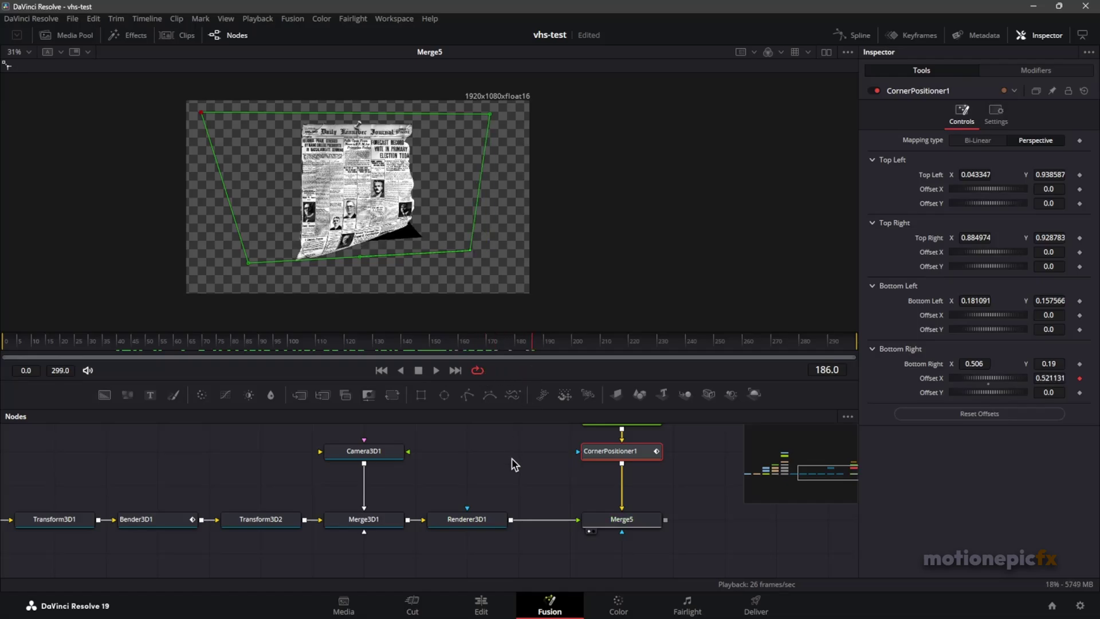
pyautogui.press('space')
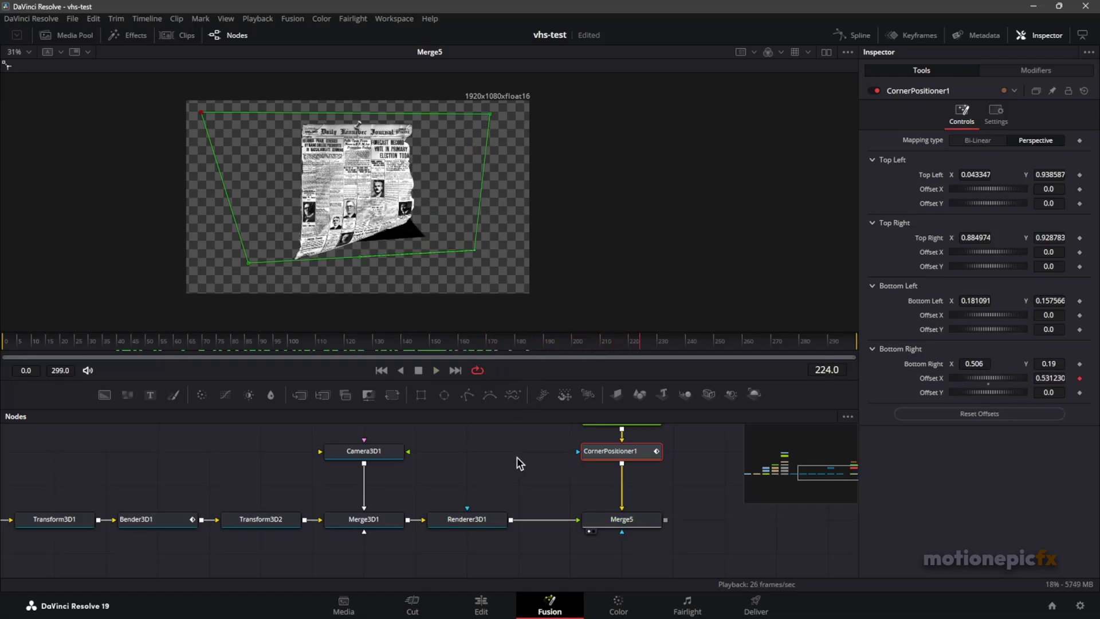
# At frame 92, set the shadow's Bottom Right Y to 0.116 and Top Right X to about 0.962, and play back the animation
pyautogui.moveTo(425, 339); pyautogui.dragTo(267, 347)
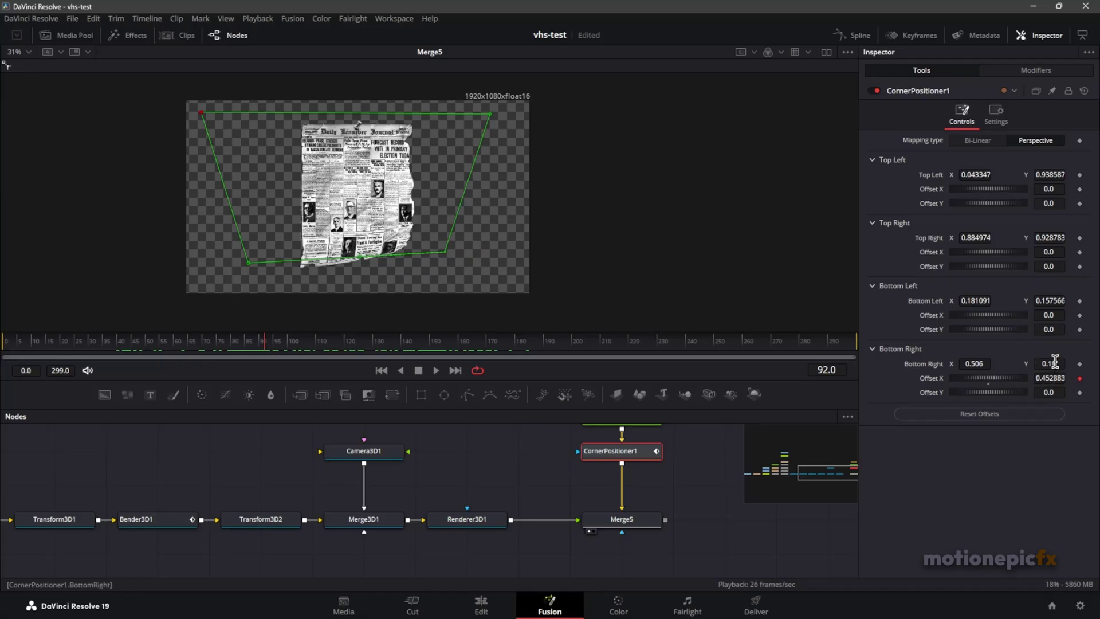
pyautogui.moveTo(1056, 362); pyautogui.dragTo(1009, 361)
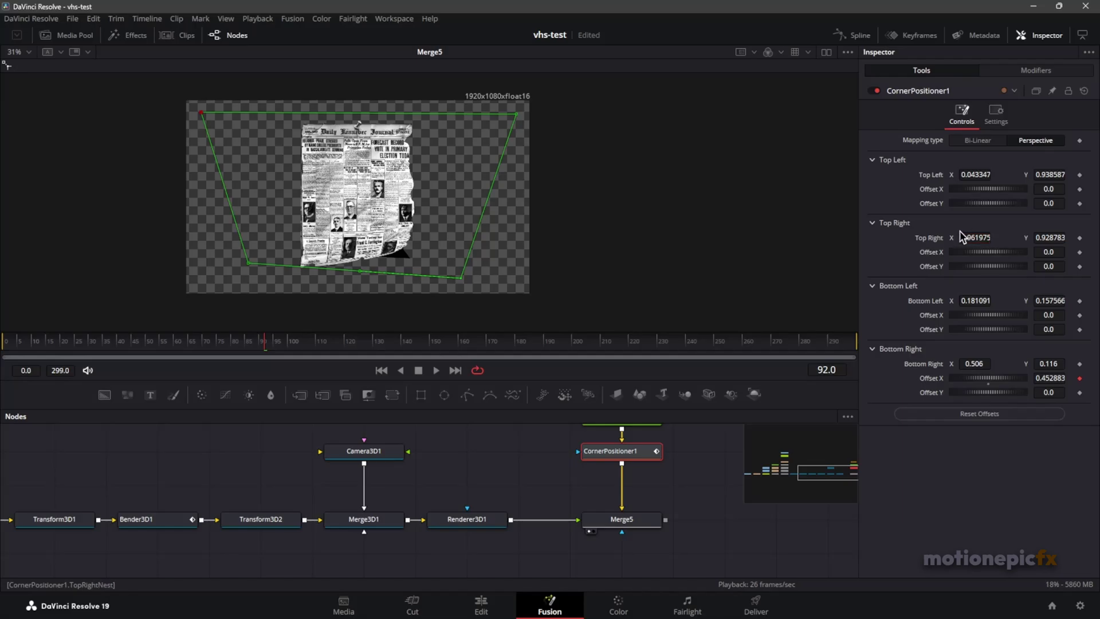
pyautogui.press('space')
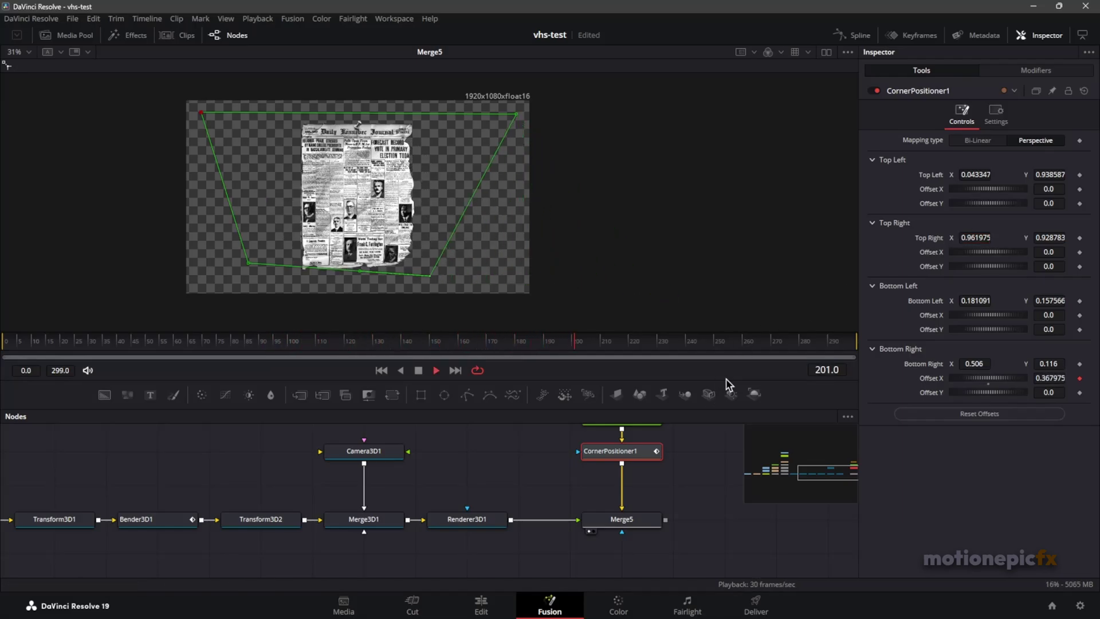
pyautogui.press('space')
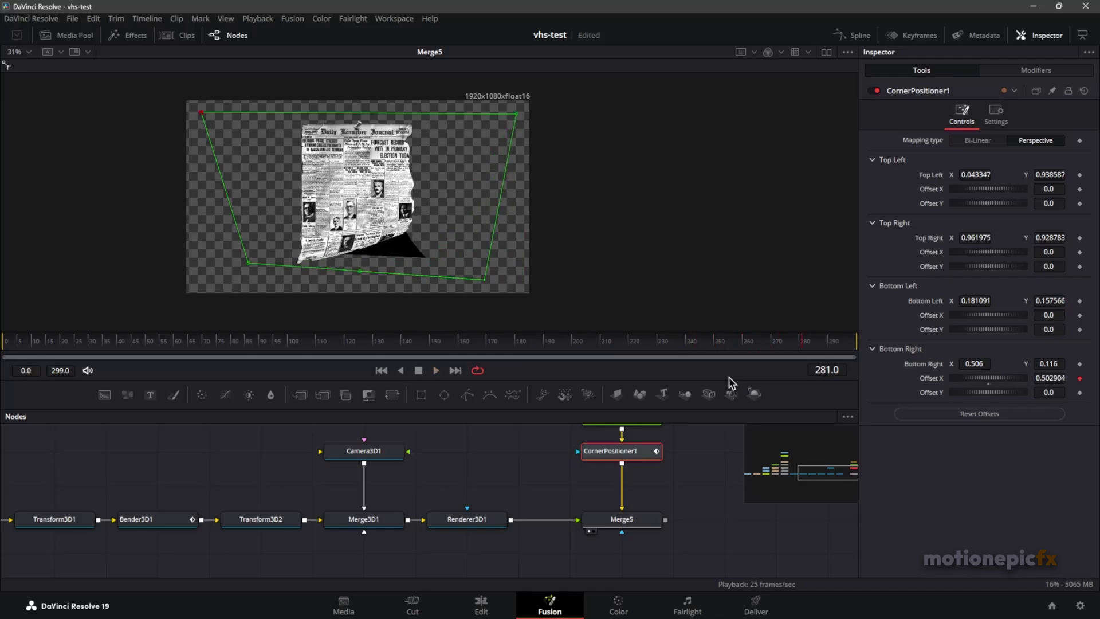
# Add a Background node, merge the Merge5 newspaper composite over it, and view the new merge
pyautogui.click(689, 500)
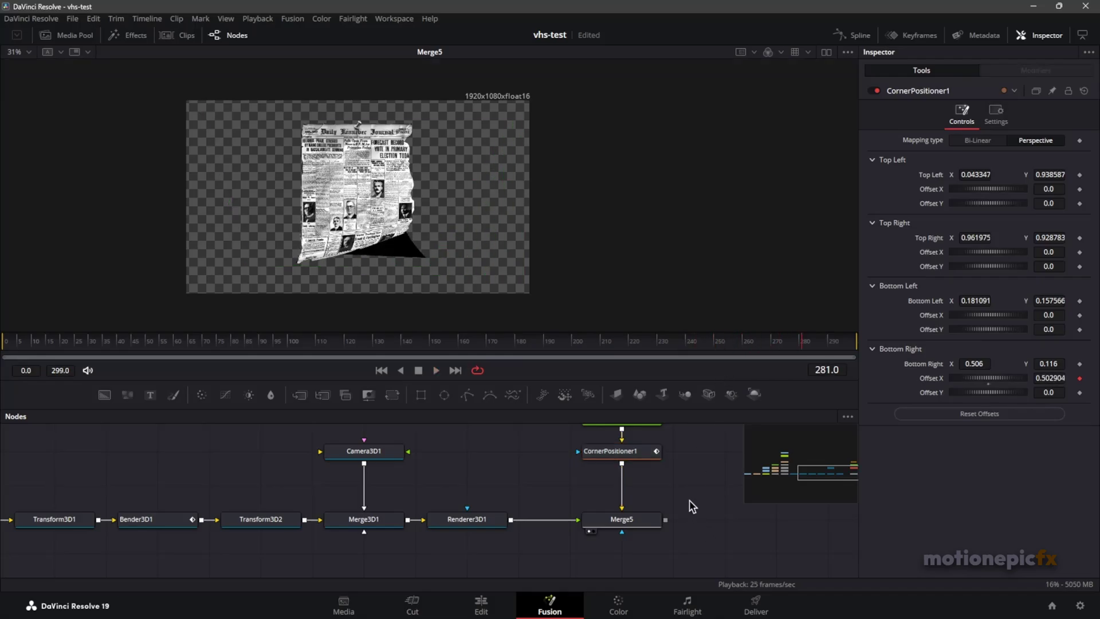
pyautogui.moveTo(685, 489); pyautogui.dragTo(634, 521)
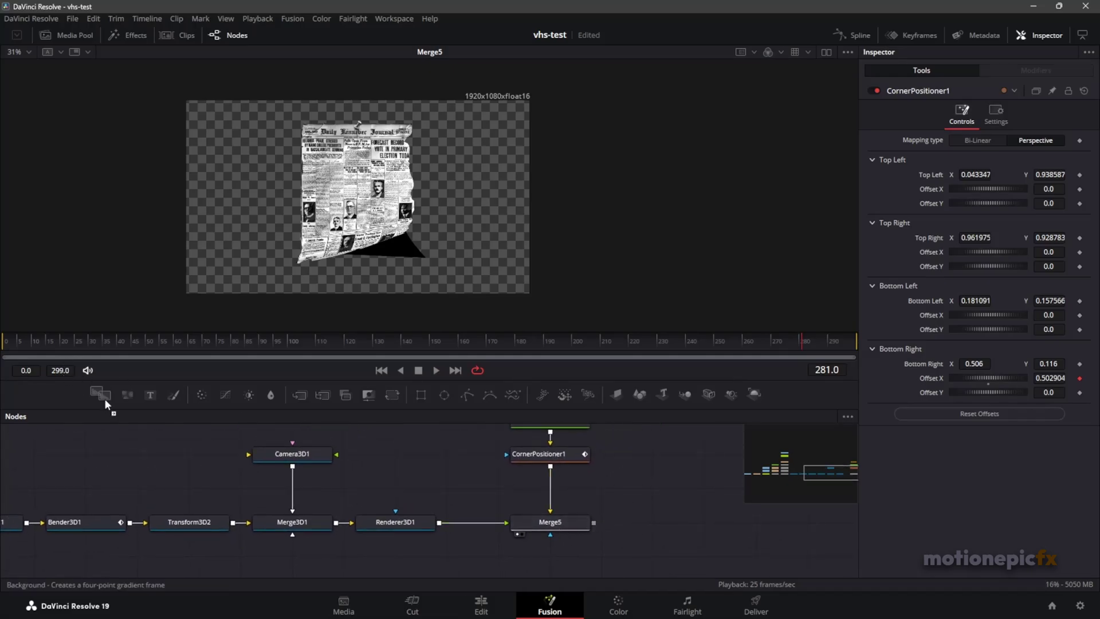
pyautogui.moveTo(105, 396); pyautogui.dragTo(554, 561)
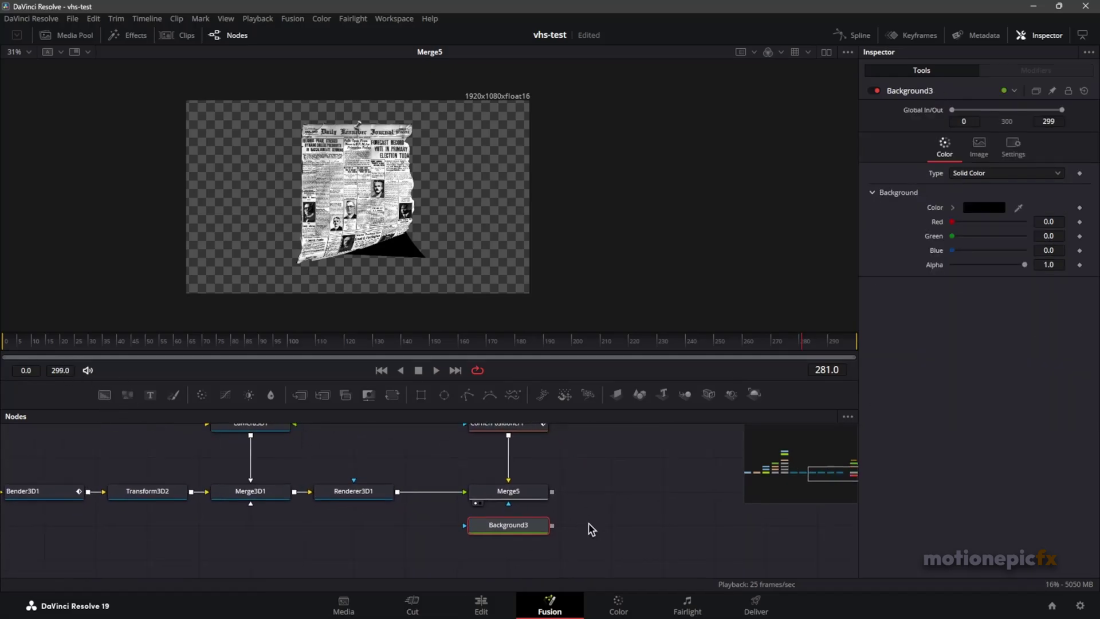
pyautogui.moveTo(478, 542); pyautogui.dragTo(553, 491)
pyautogui.press('1')
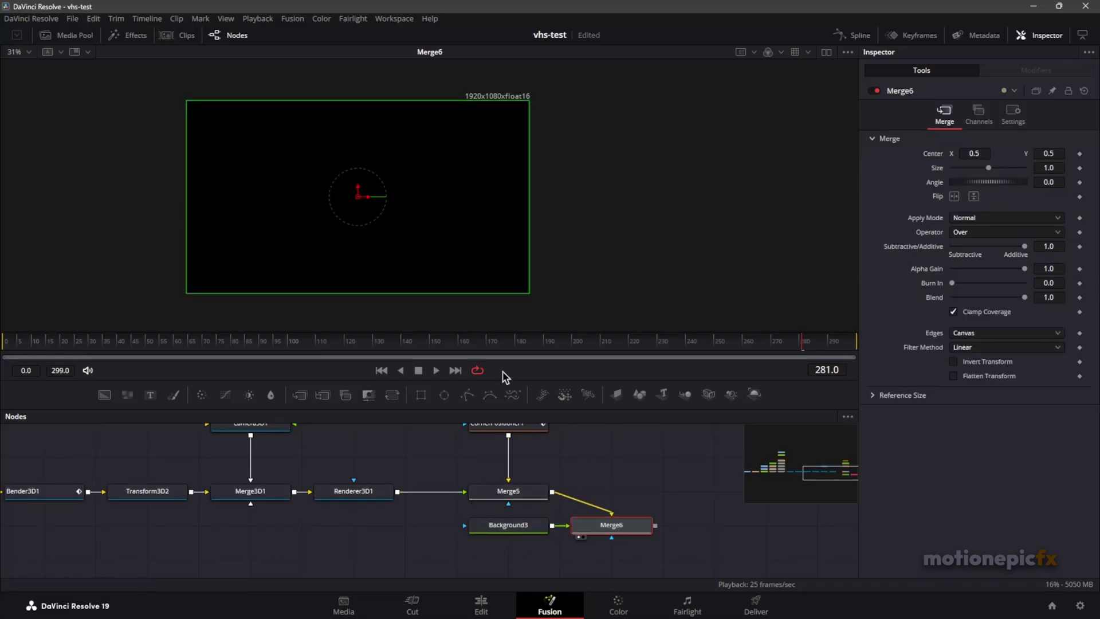
# Set the Background3 color to white and check the black shadow against it across the frames
pyautogui.click(528, 528)
pyautogui.click(995, 211)
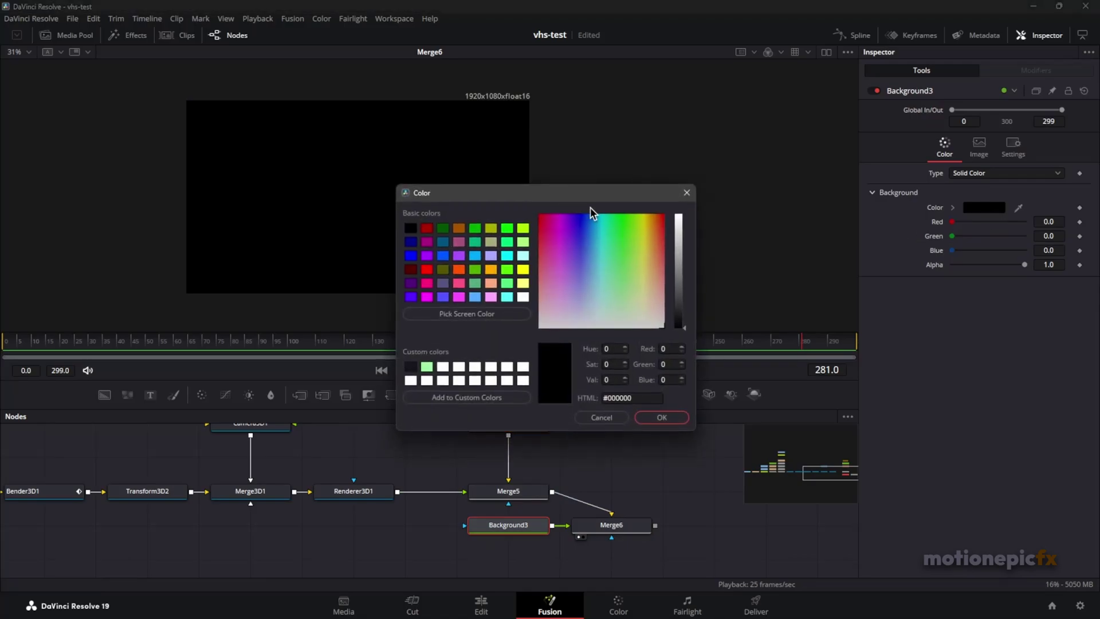
pyautogui.moveTo(680, 235); pyautogui.dragTo(681, 195)
pyautogui.click(660, 415)
pyautogui.click(637, 530)
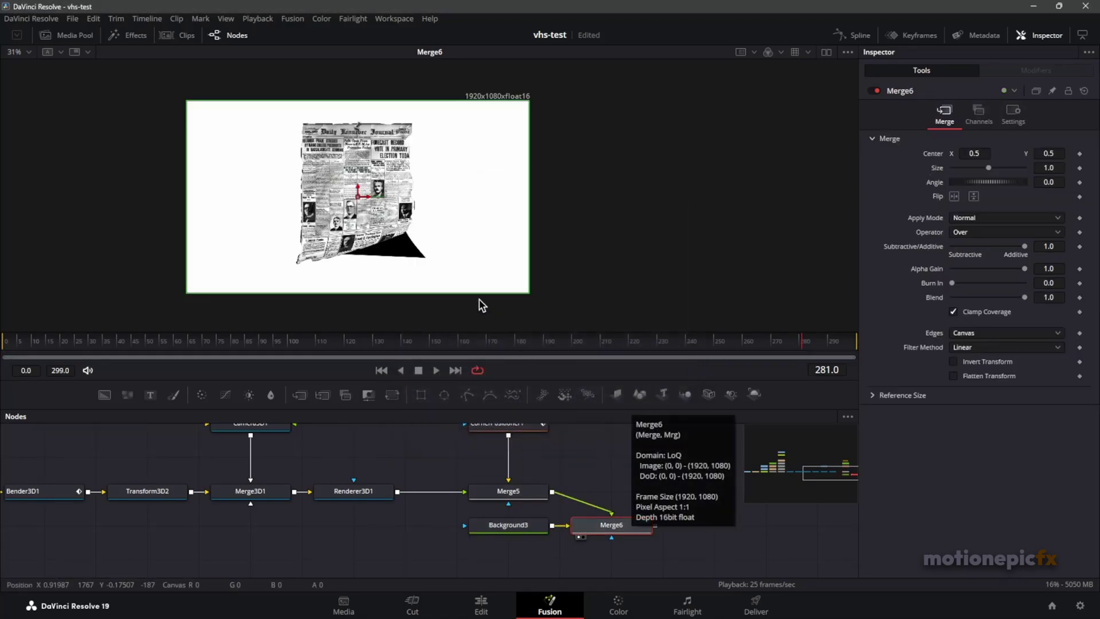
pyautogui.moveTo(293, 352); pyautogui.dragTo(370, 356)
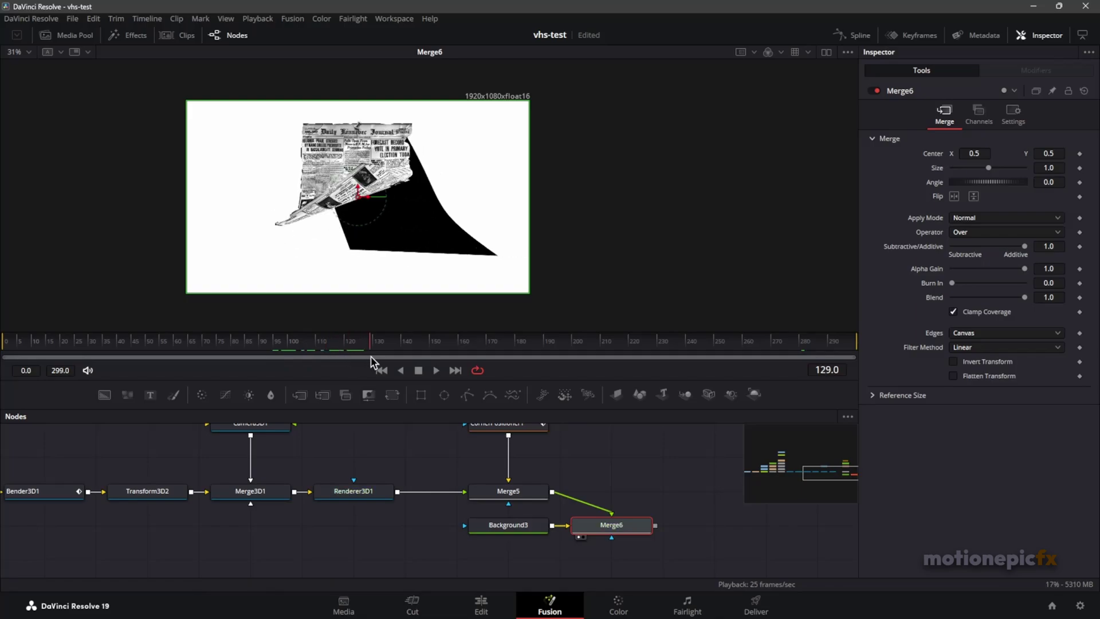
# Soften the shadow's Polygon1 mask with Soft Edge 0.0315 and Level 0.315, and preview the animation
pyautogui.moveTo(492, 491); pyautogui.dragTo(490, 559)
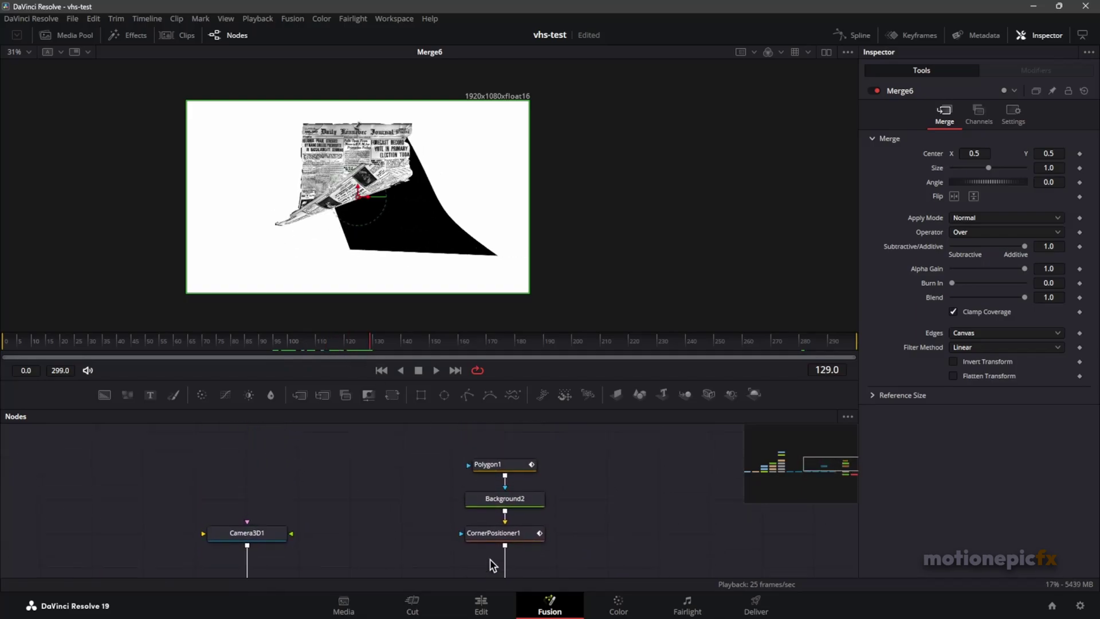
pyautogui.click(495, 468)
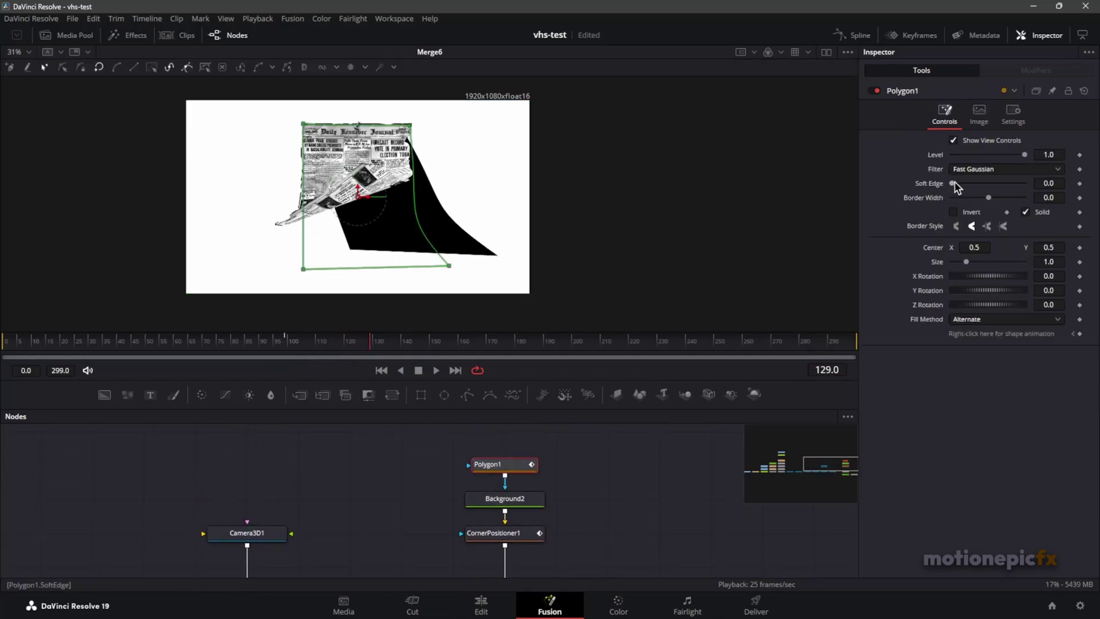
pyautogui.moveTo(954, 184); pyautogui.dragTo(966, 184)
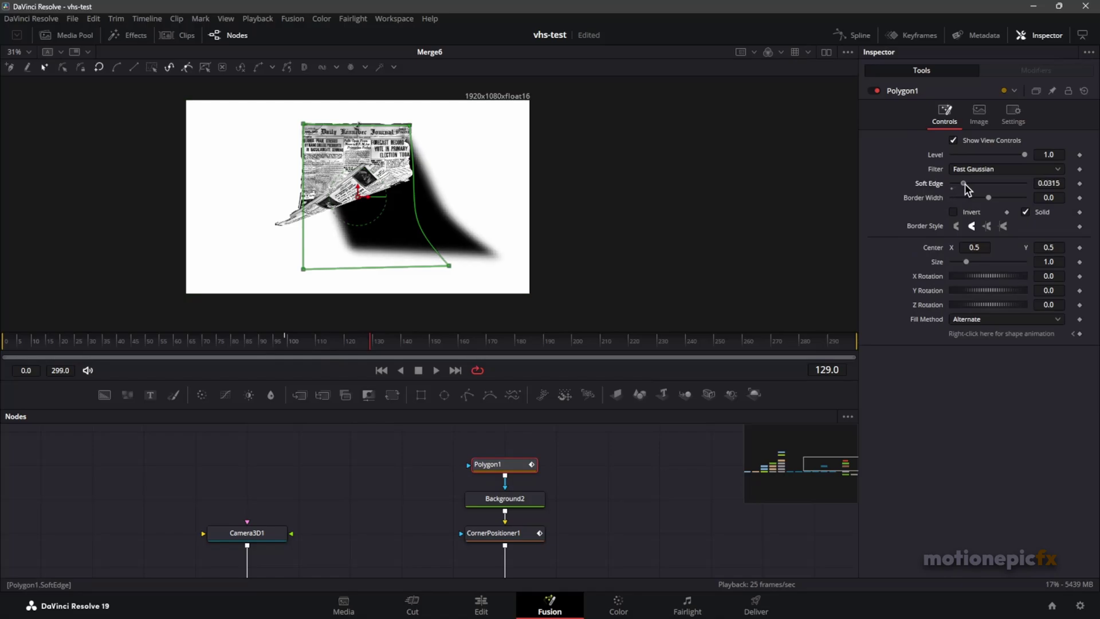
pyautogui.moveTo(1023, 157); pyautogui.dragTo(974, 156)
pyautogui.click(682, 492)
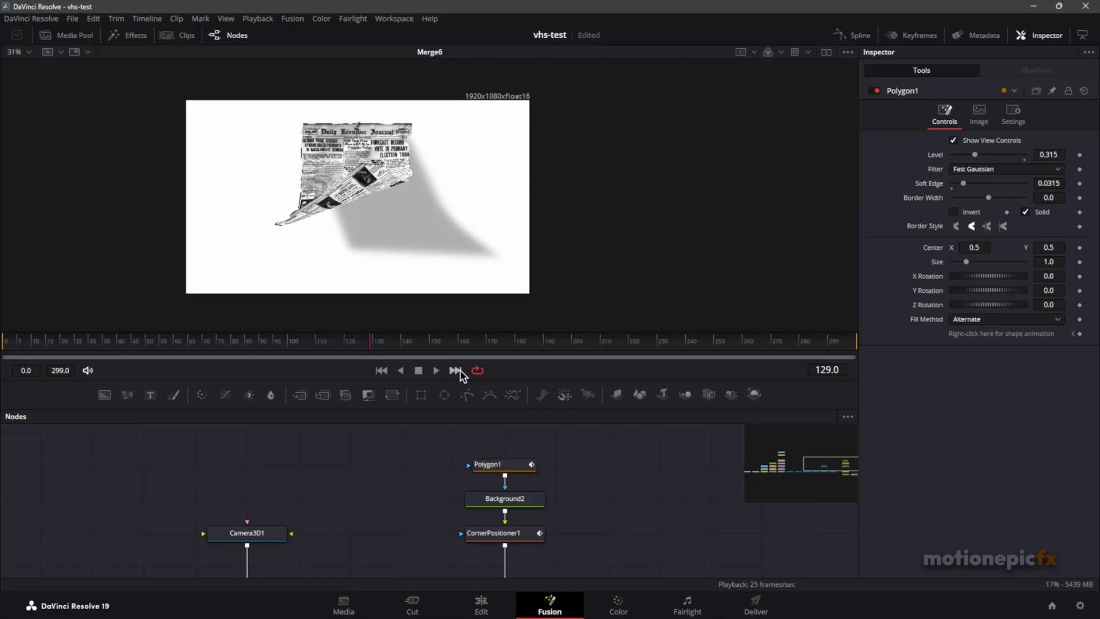
pyautogui.click(263, 348)
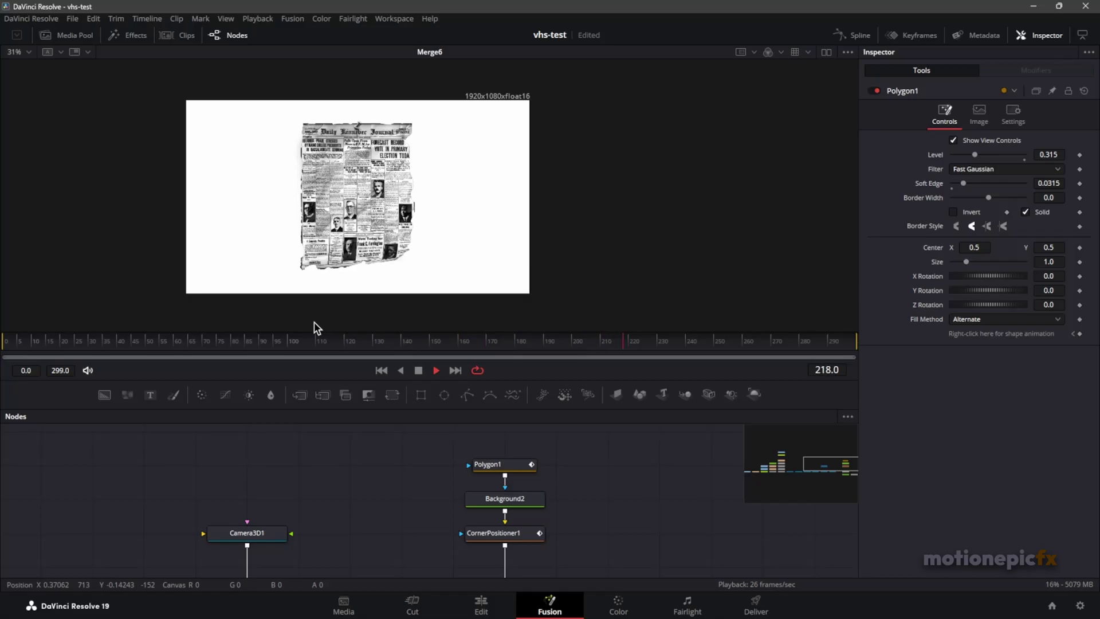
pyautogui.press('space')
# Raise the shadow's Bottom Right Y in CornerPositioner1 to 0.141 and play back the final merge
pyautogui.click(519, 535)
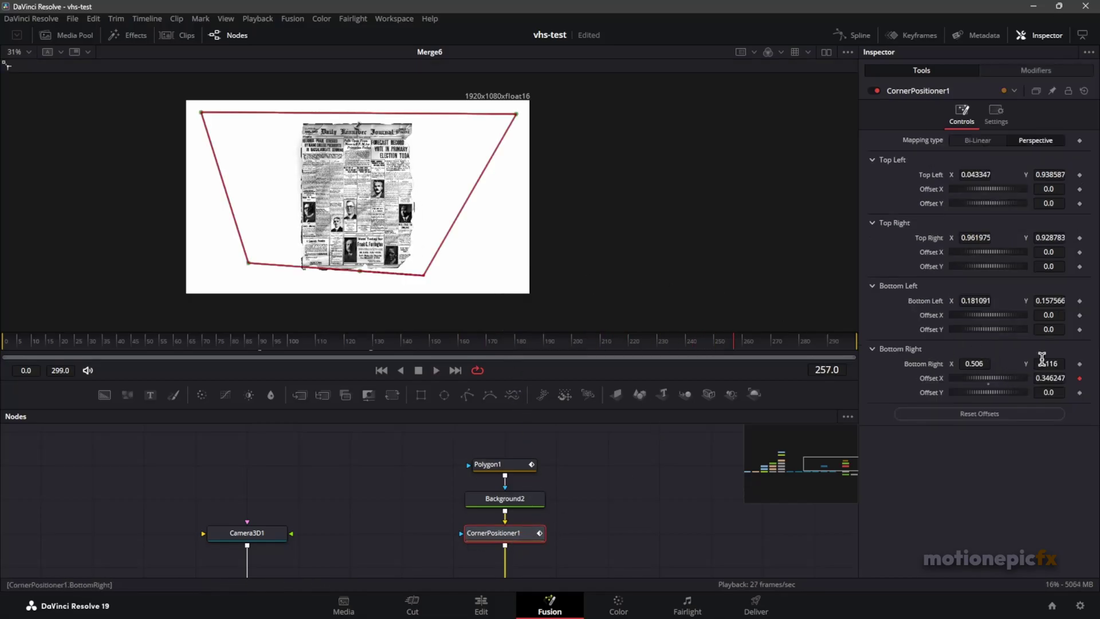
pyautogui.moveTo(1042, 359); pyautogui.dragTo(1057, 359)
pyautogui.press('space')
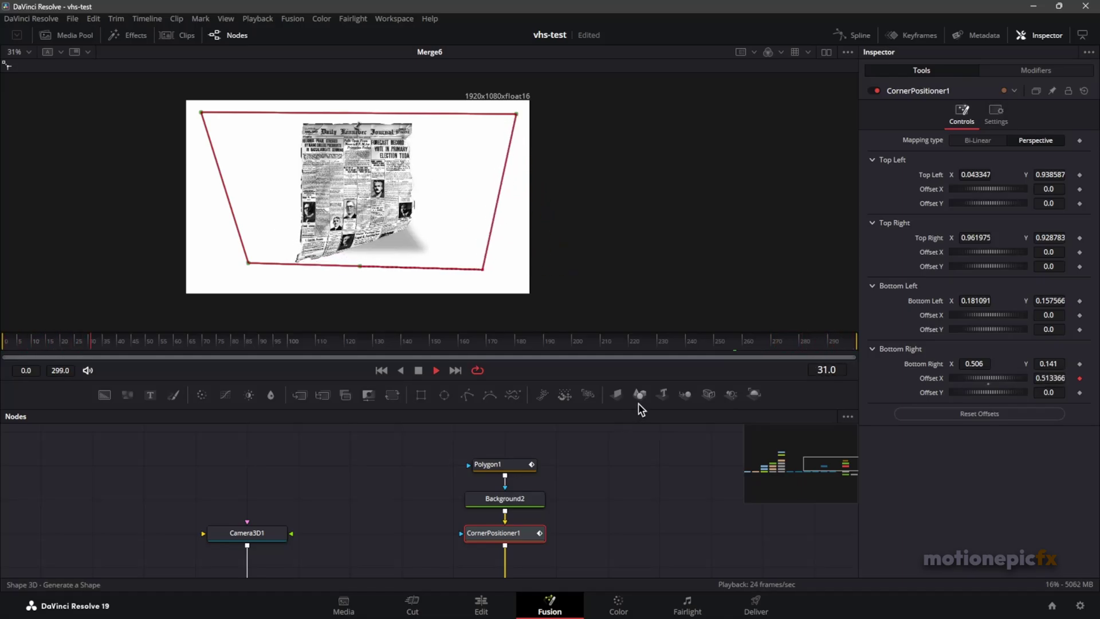
pyautogui.press('space')
pyautogui.scroll(-3, 561, 481)
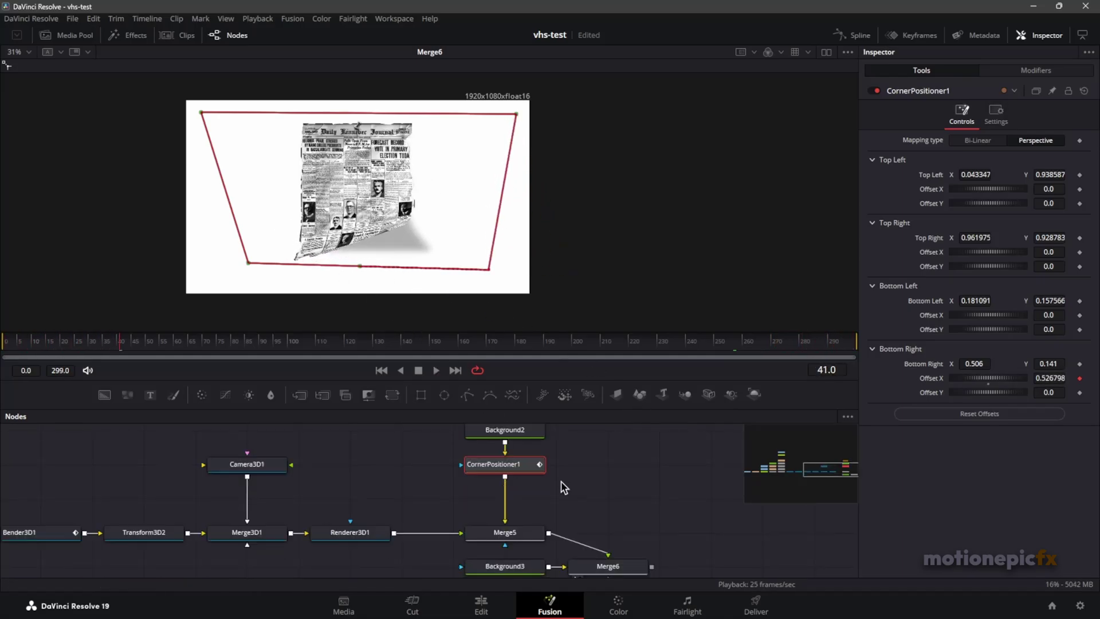
pyautogui.scroll(-2, 562, 481)
pyautogui.click(633, 526)
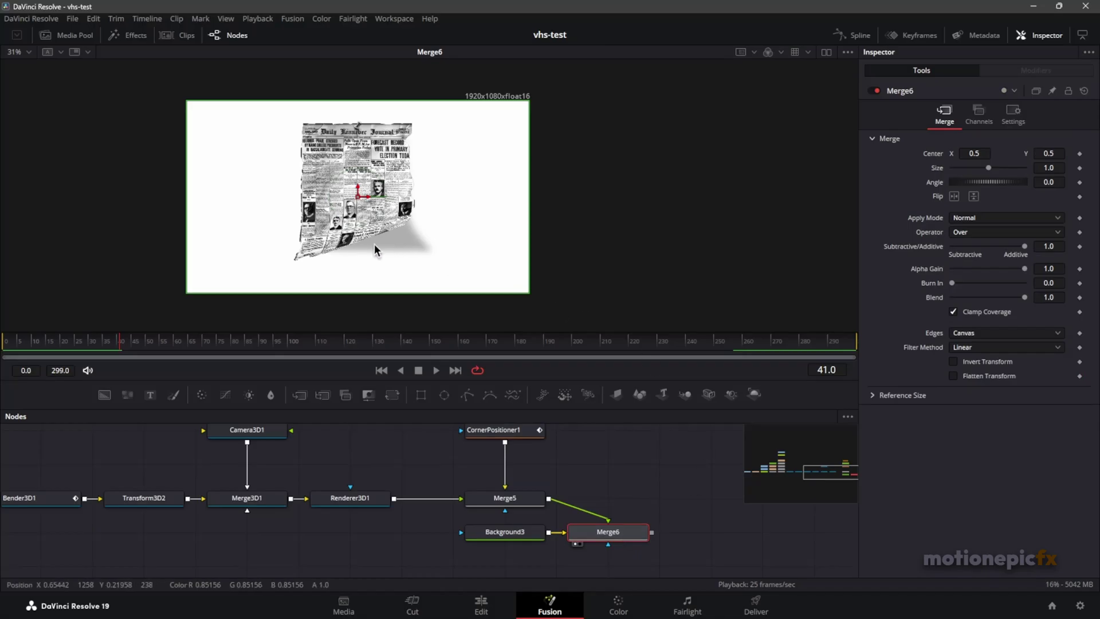
pyautogui.press('space')
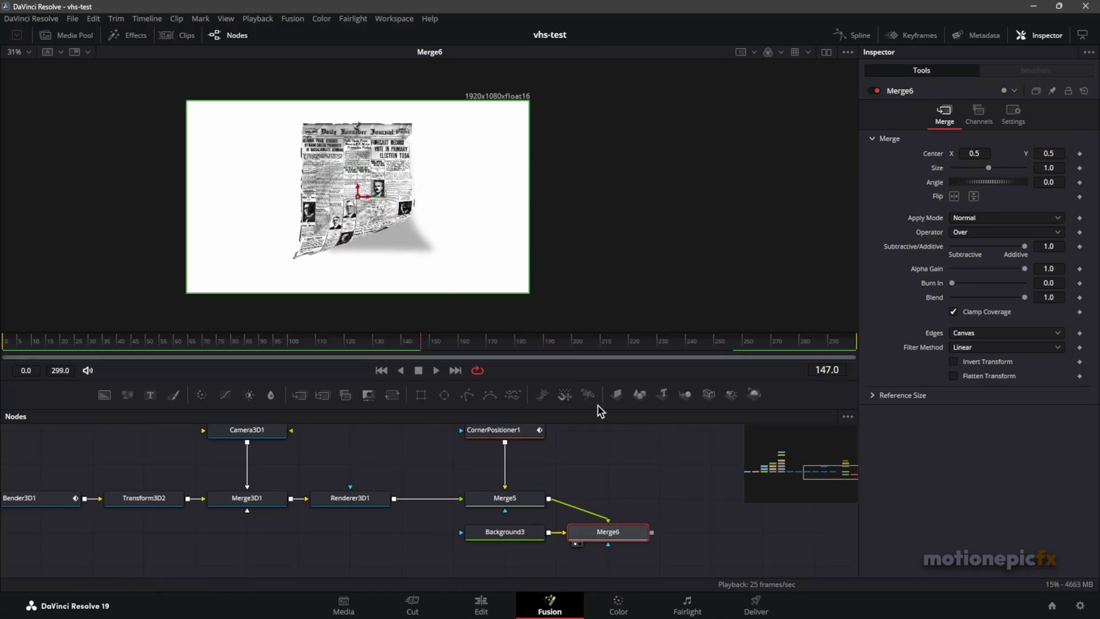
# Bring 090.png from the media pool into the node graph, merge it over Merge6, and view the resulting merge
pyautogui.moveTo(631, 500); pyautogui.dragTo(610, 491)
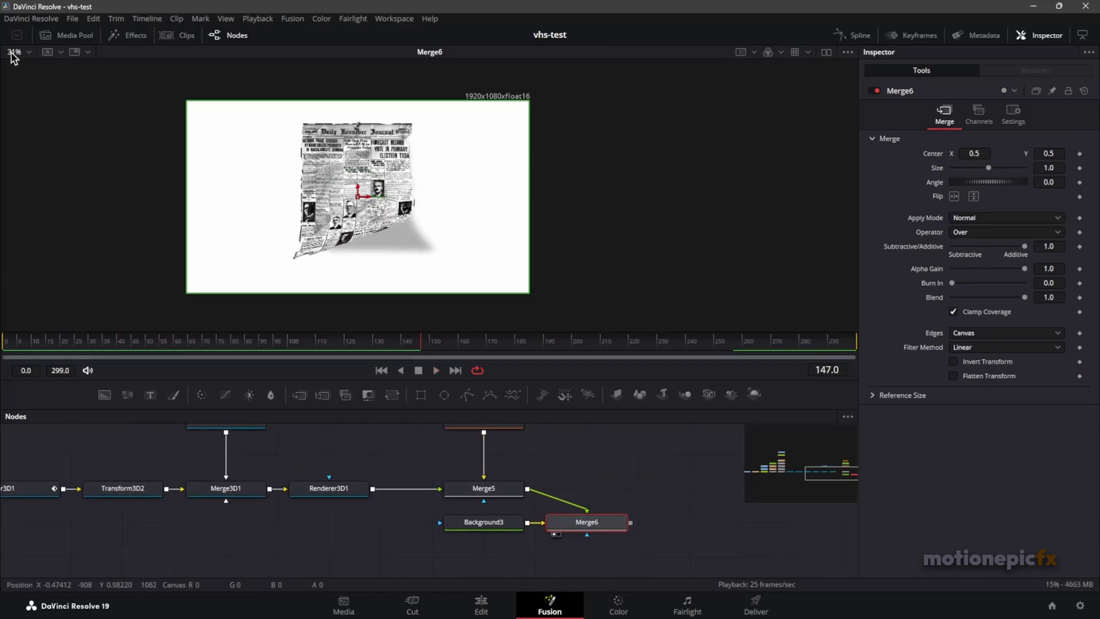
pyautogui.click(80, 36)
pyautogui.moveTo(115, 80); pyautogui.dragTo(685, 488)
pyautogui.moveTo(708, 541); pyautogui.dragTo(664, 491)
pyautogui.moveTo(649, 444); pyautogui.dragTo(581, 476)
pyautogui.click(549, 544)
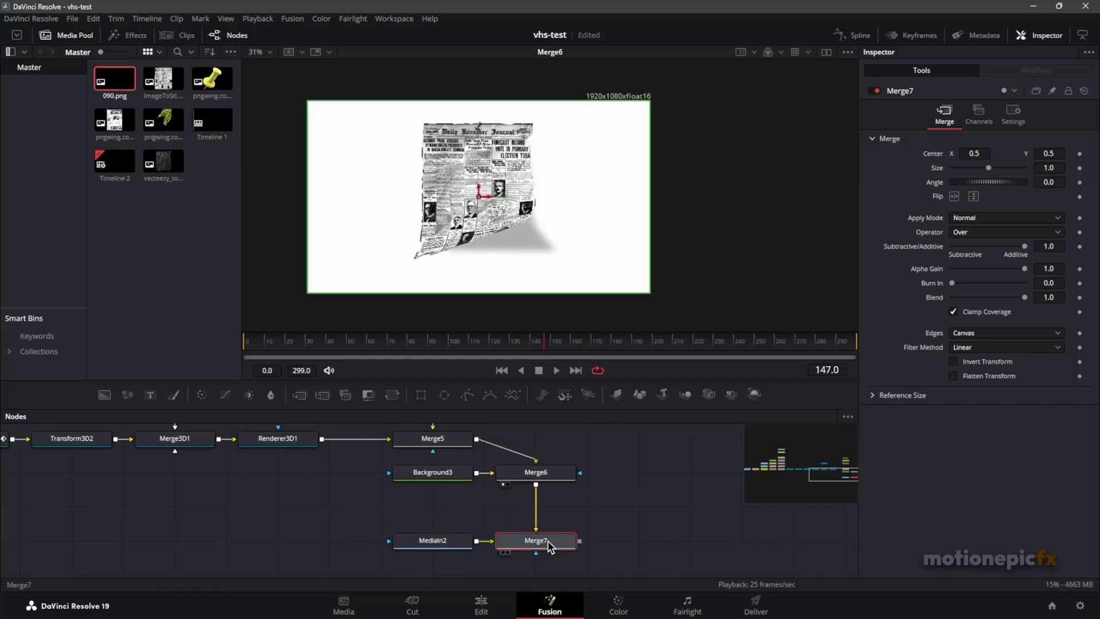
pyautogui.press('1')
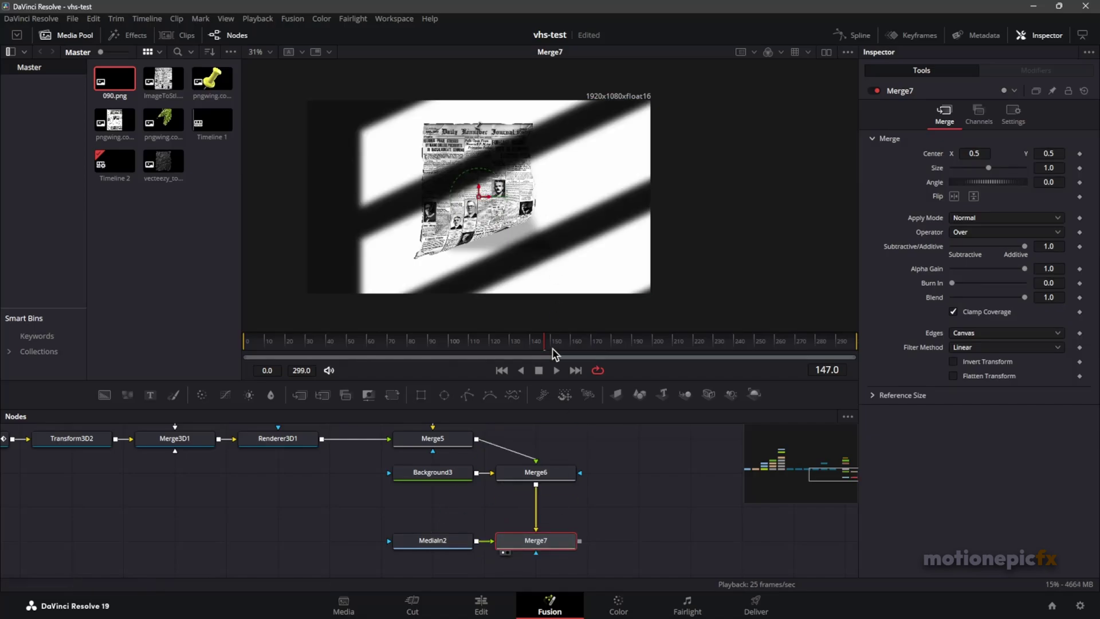
# Insert a Transform node between MediaIn2 and Merge7 and flip the window-shadow image horizontally
pyautogui.moveTo(446, 542); pyautogui.dragTo(343, 542)
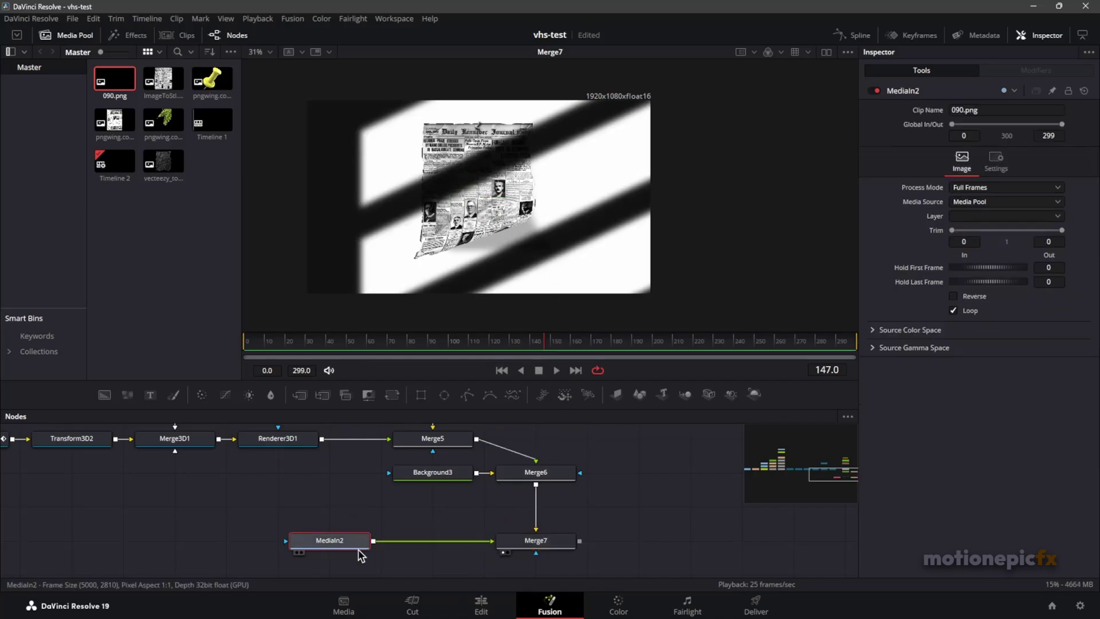
pyautogui.hotkey('shift', 'space')
pyautogui.write('corner')
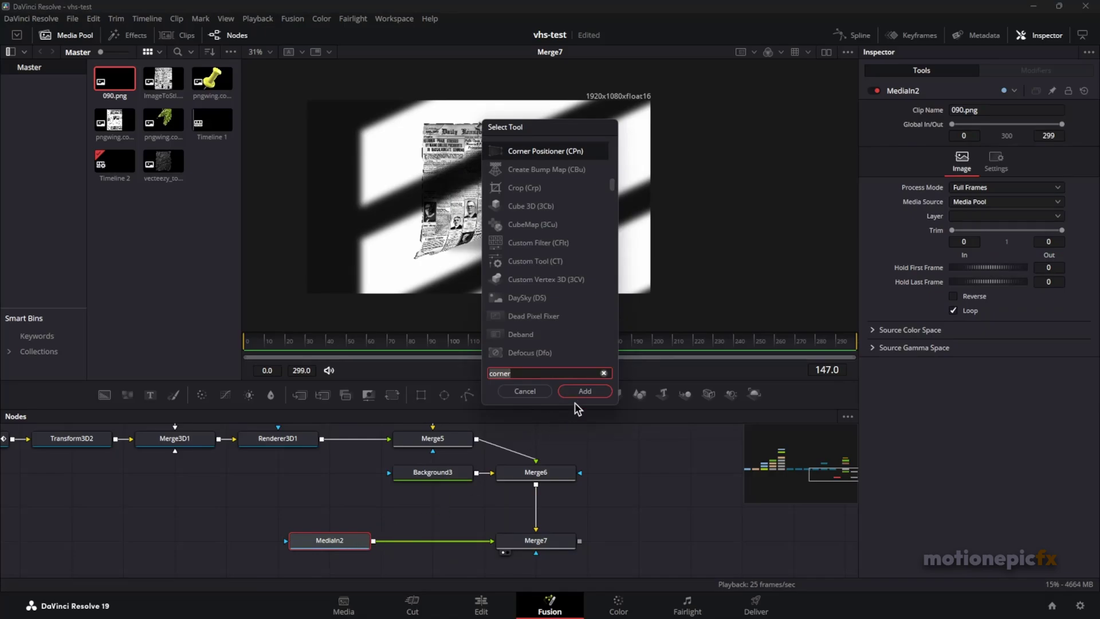
pyautogui.write('xf')
pyautogui.press('Return')
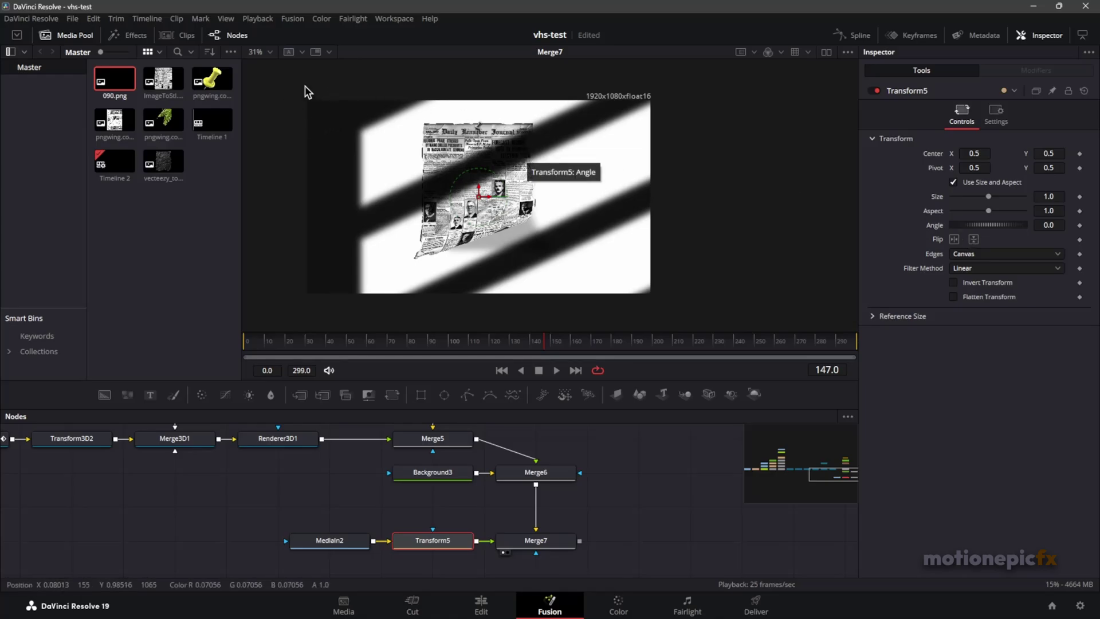
pyautogui.click(73, 35)
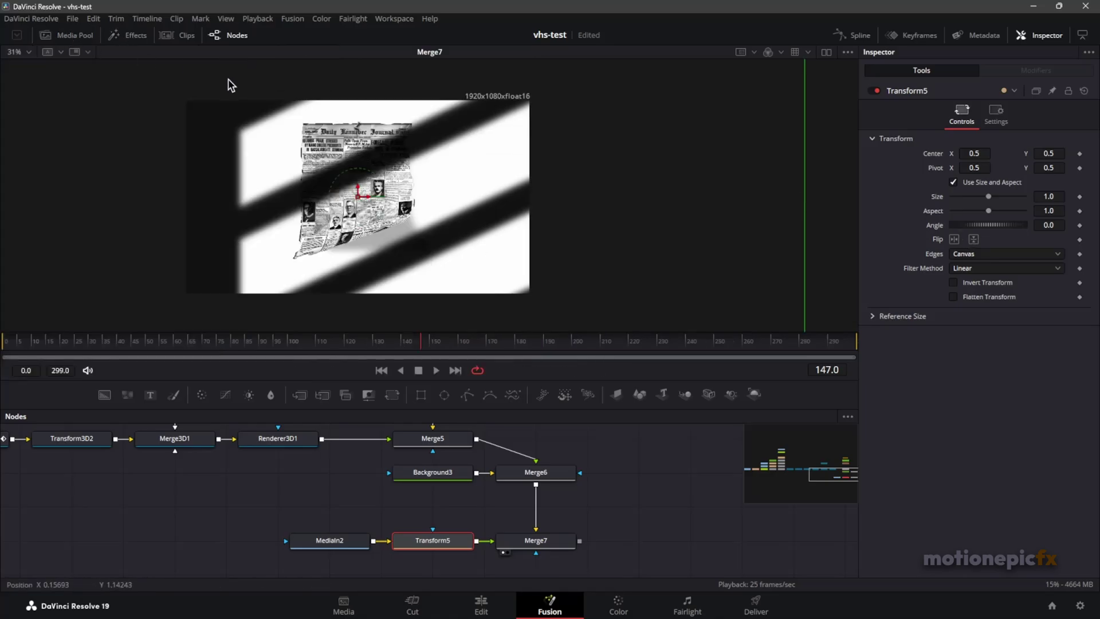
pyautogui.click(954, 243)
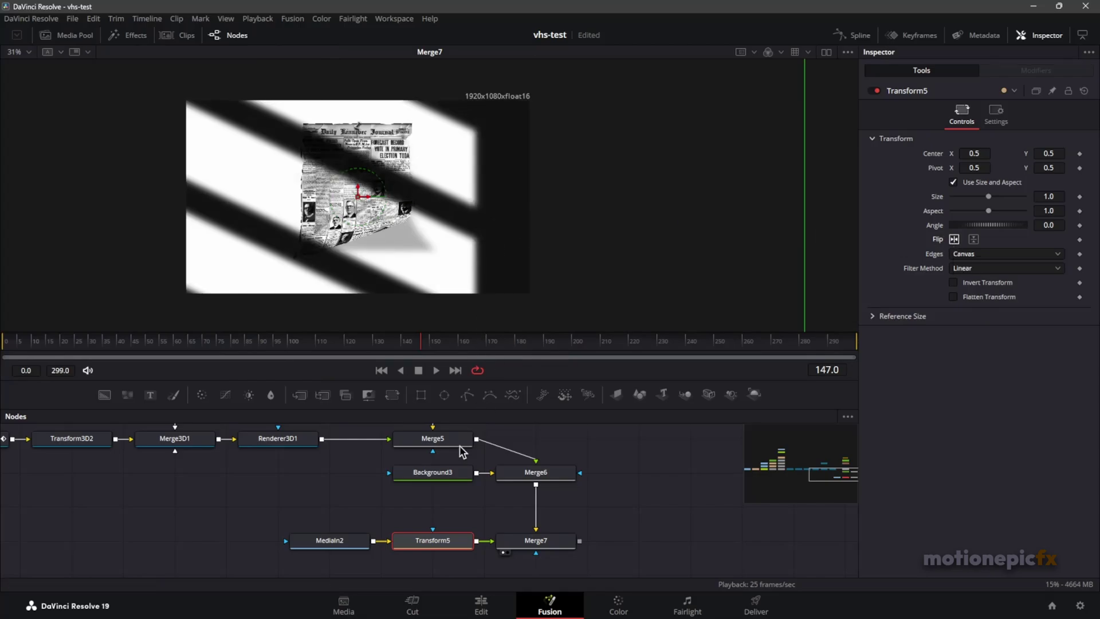
# Lower the Merge7 Blend to 0.236 and play back the composite
pyautogui.click(536, 542)
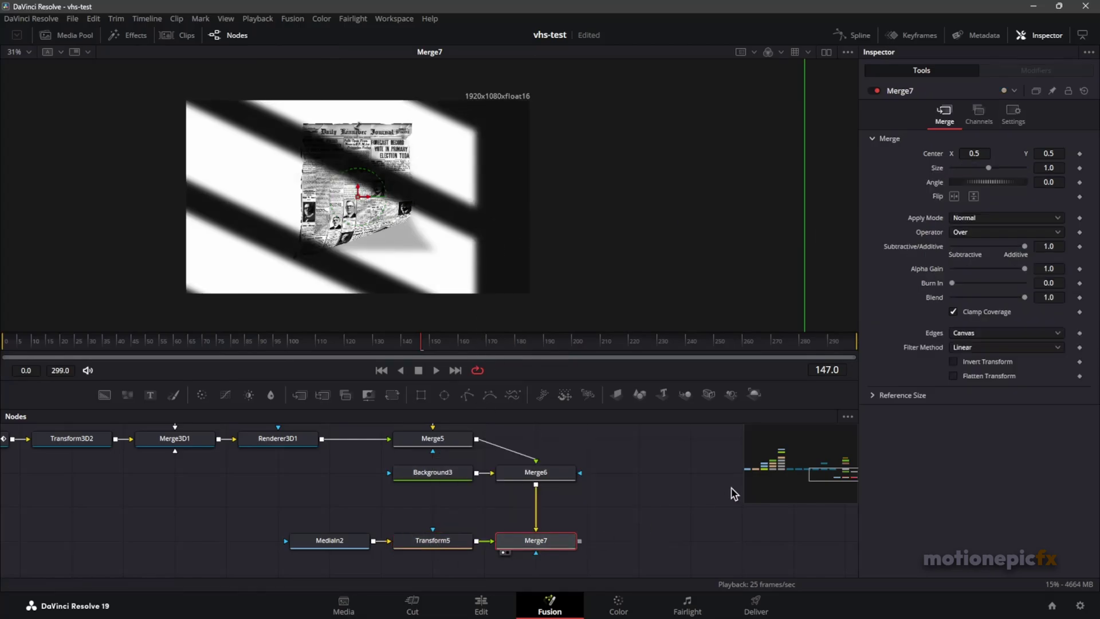
pyautogui.moveTo(1026, 298); pyautogui.dragTo(971, 294)
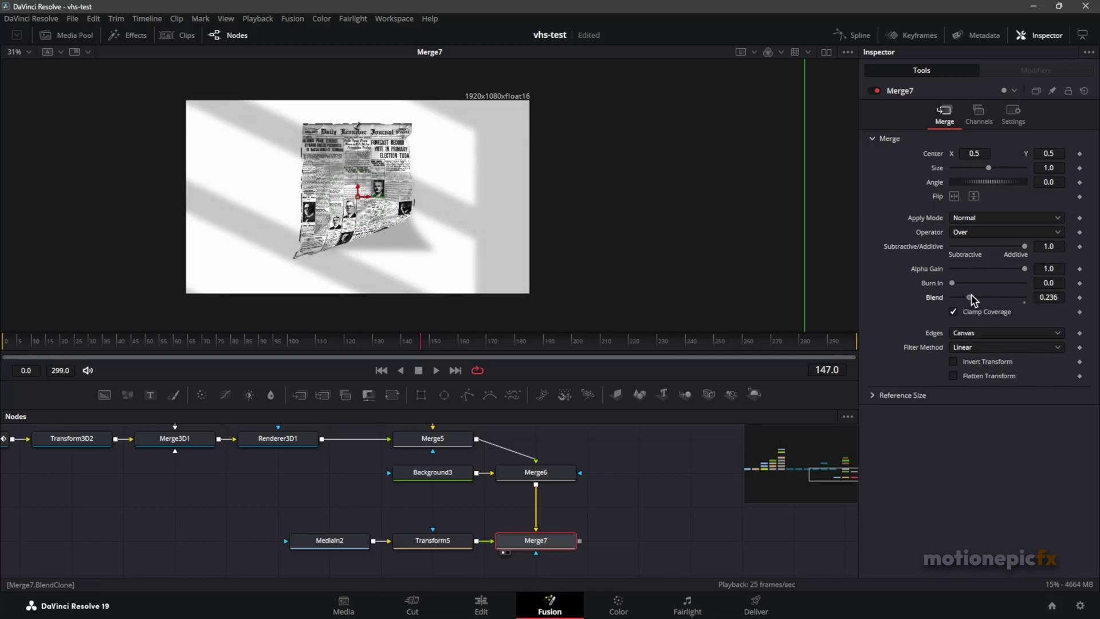
pyautogui.click(438, 371)
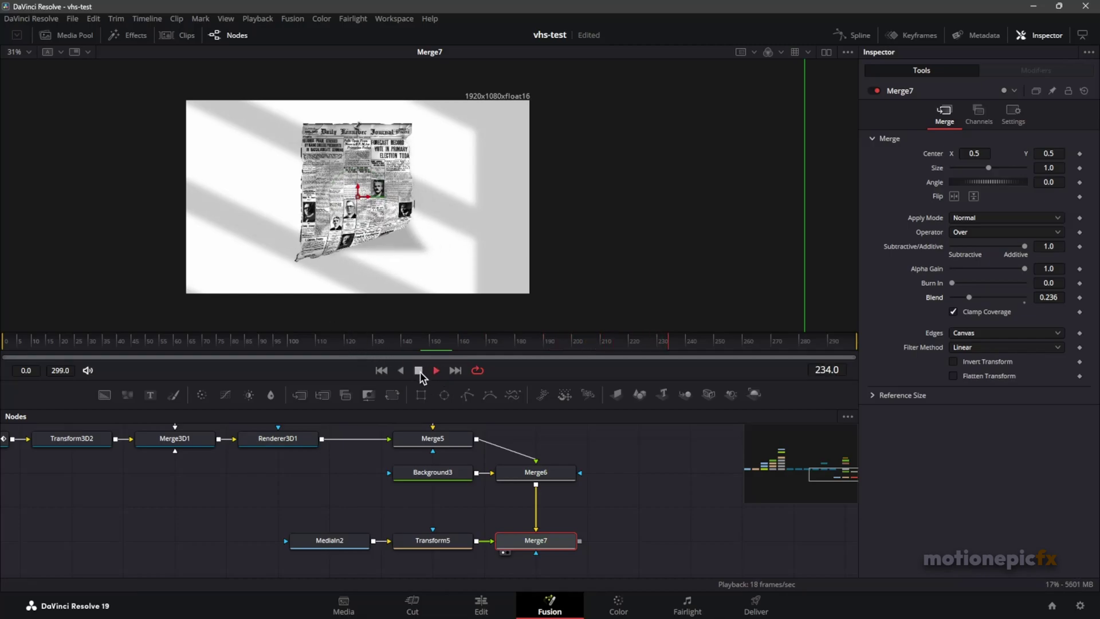
pyautogui.click(419, 371)
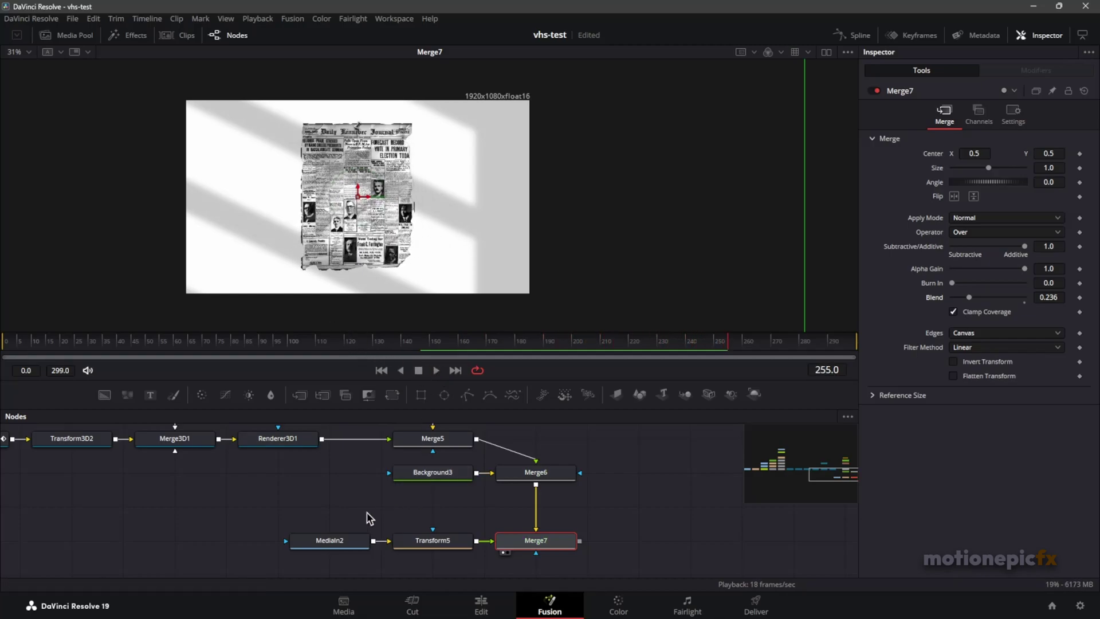
# Scale the window-shadow overlay in Transform5 to 0.52 and set its Center Y to 0.504
pyautogui.click(440, 544)
pyautogui.moveTo(988, 196); pyautogui.dragTo(971, 188)
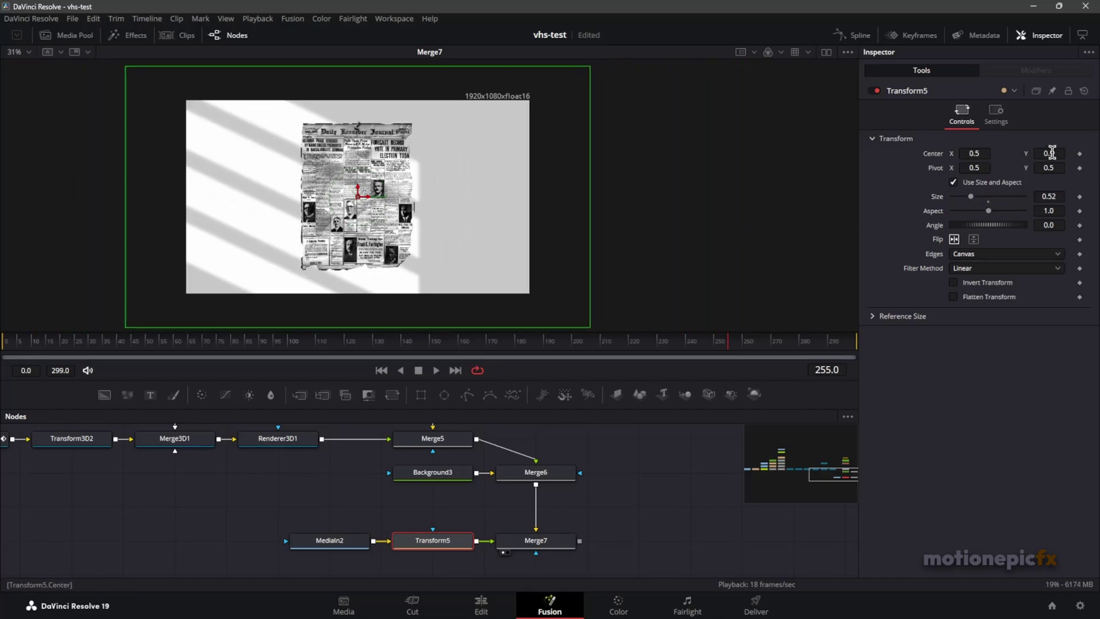
pyautogui.moveTo(1050, 152); pyautogui.dragTo(1067, 151)
pyautogui.click(565, 538)
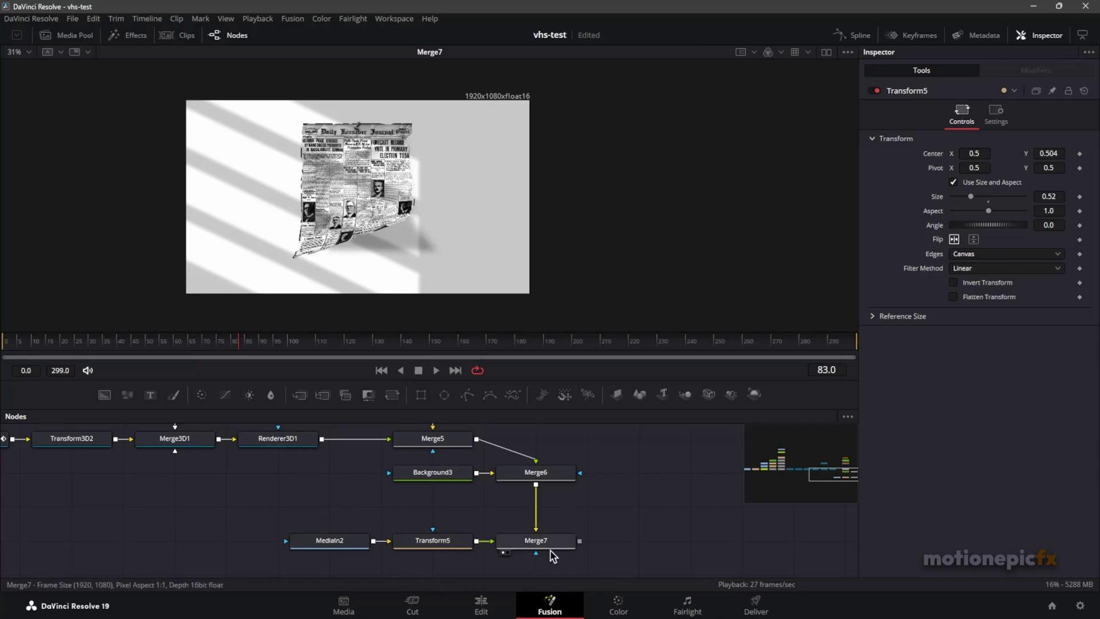
# Add a Prism Blur node after Merge7 and display its output in the viewer
pyautogui.hotkey('shift', 'space')
pyautogui.write('xf')
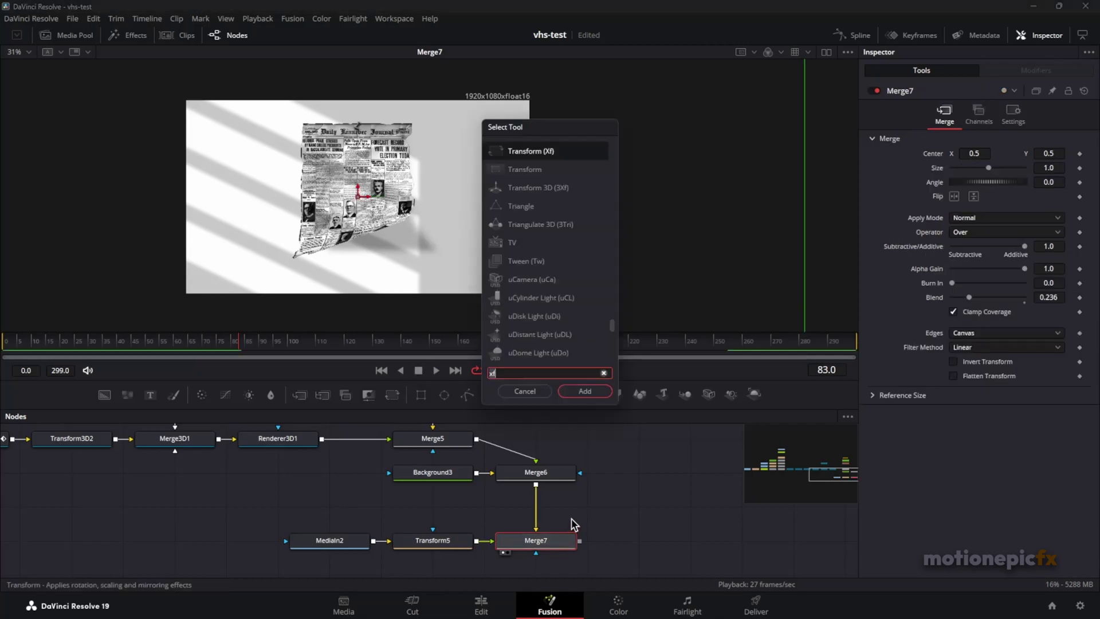
pyautogui.write('pris')
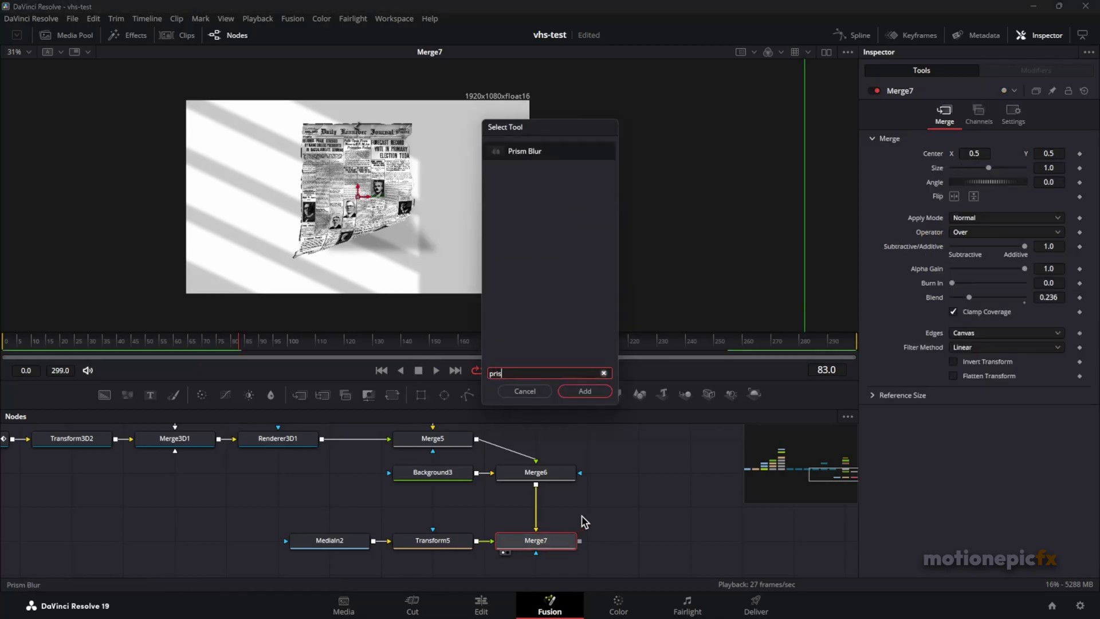
pyautogui.press('Return')
pyautogui.moveTo(660, 538); pyautogui.dragTo(365, 206)
pyautogui.scroll(2, 377, 172)
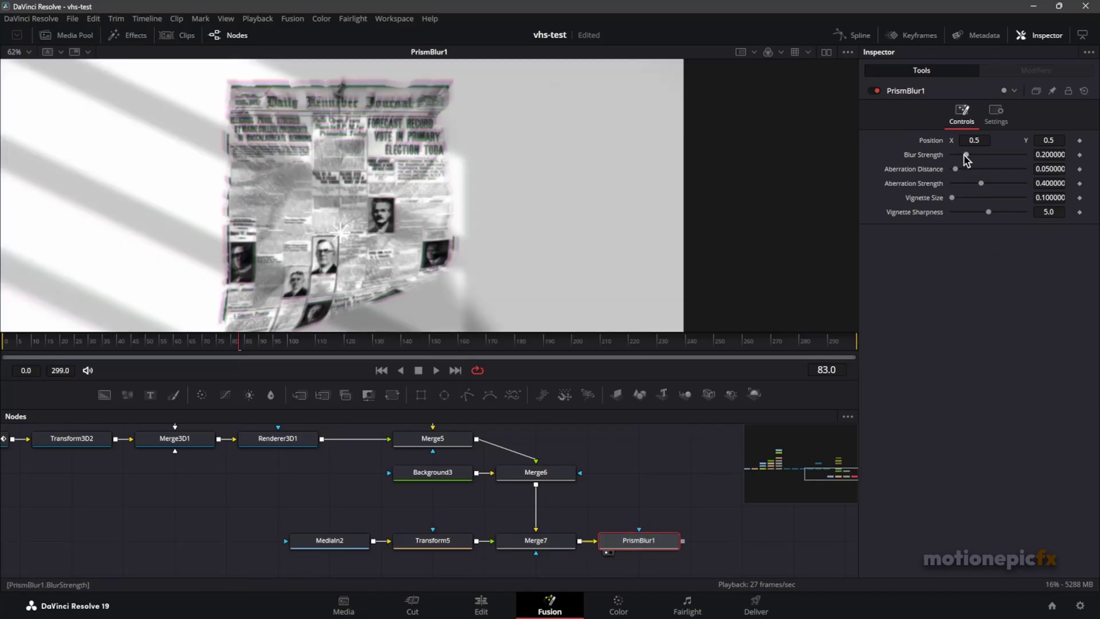
# Set the Prism Blur's Blur Strength to 0.0, Aberration Strength to 1.0 and Aberration Distance to 0.026
pyautogui.moveTo(966, 156); pyautogui.dragTo(1051, 188)
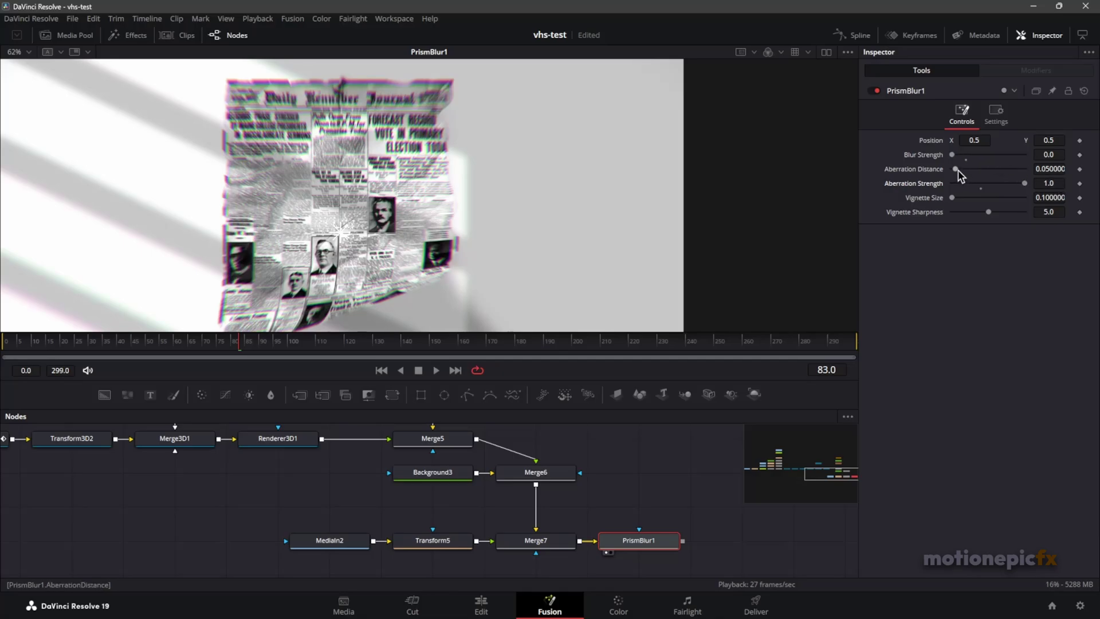
pyautogui.moveTo(1056, 169); pyautogui.dragTo(1033, 169)
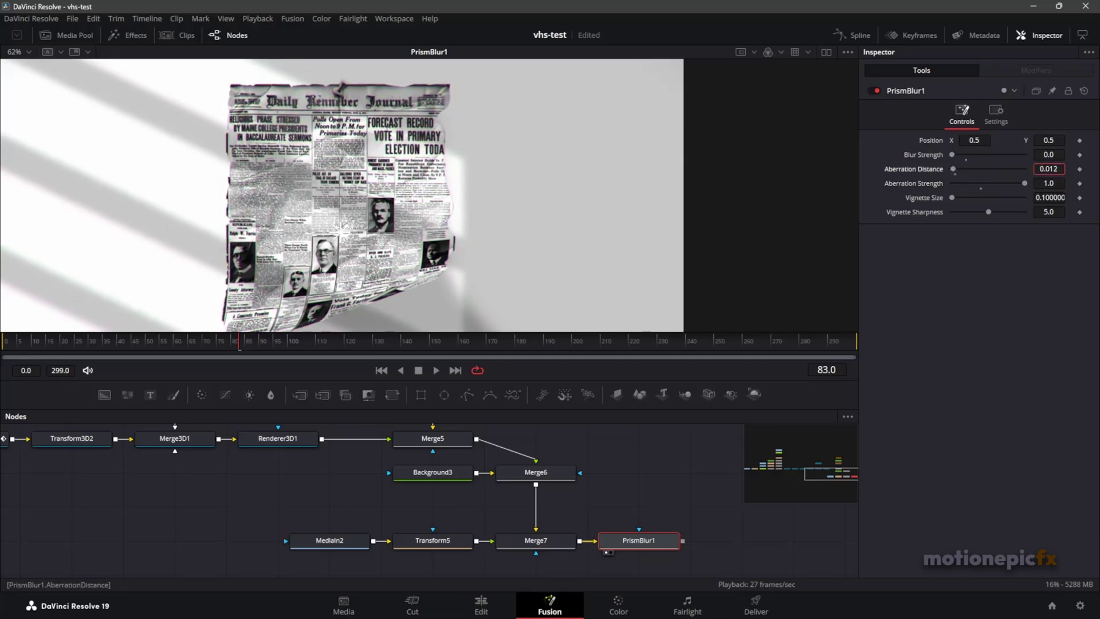
pyautogui.write('0.026')
pyautogui.press('Return')
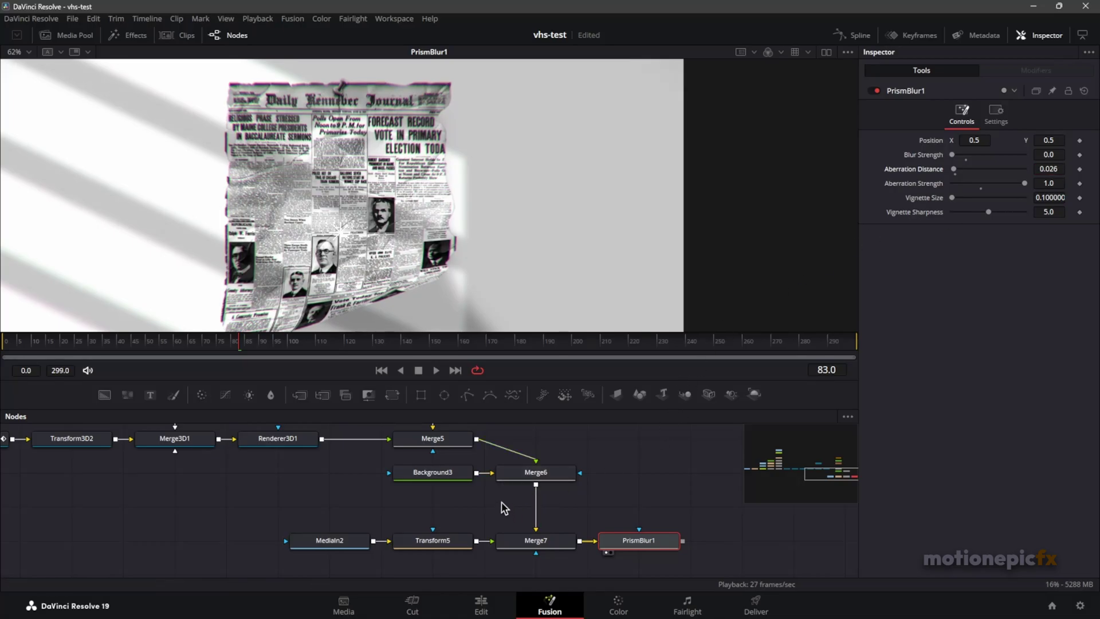
# Make room below the article node and merge the Checker template over it, ahead of BrightnessContrast1
pyautogui.scroll(-3, 471, 495)
pyautogui.moveTo(323, 431); pyautogui.dragTo(543, 585)
pyautogui.moveTo(306, 483); pyautogui.dragTo(618, 554)
pyautogui.scroll(3, 470, 523)
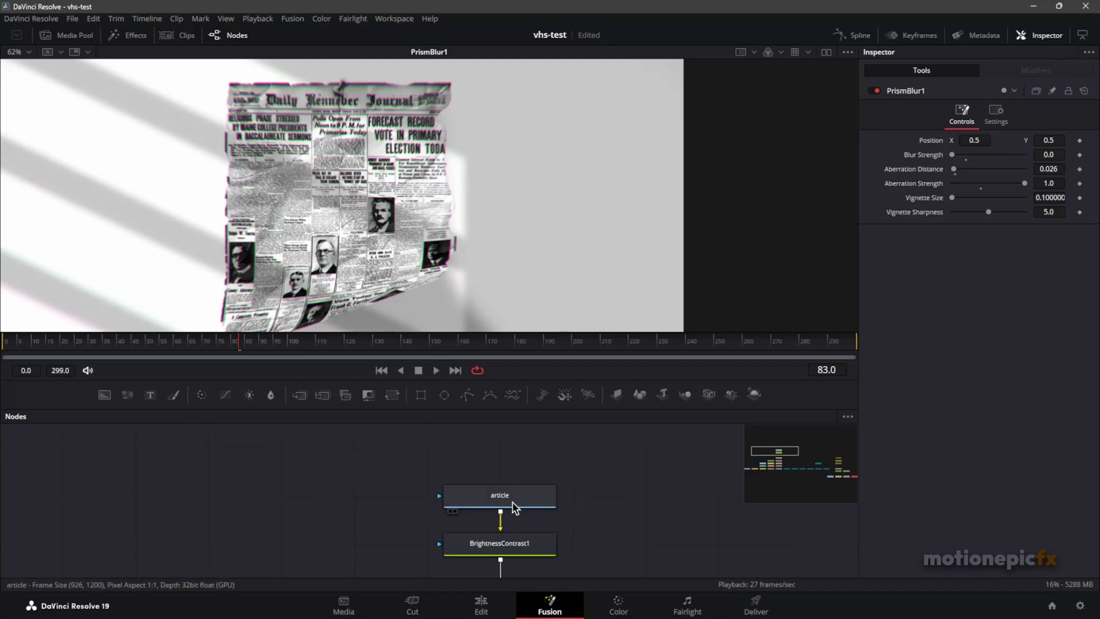
pyautogui.moveTo(512, 501); pyautogui.dragTo(507, 435)
pyautogui.moveTo(564, 476); pyautogui.dragTo(578, 548)
pyautogui.moveTo(497, 515); pyautogui.dragTo(494, 467)
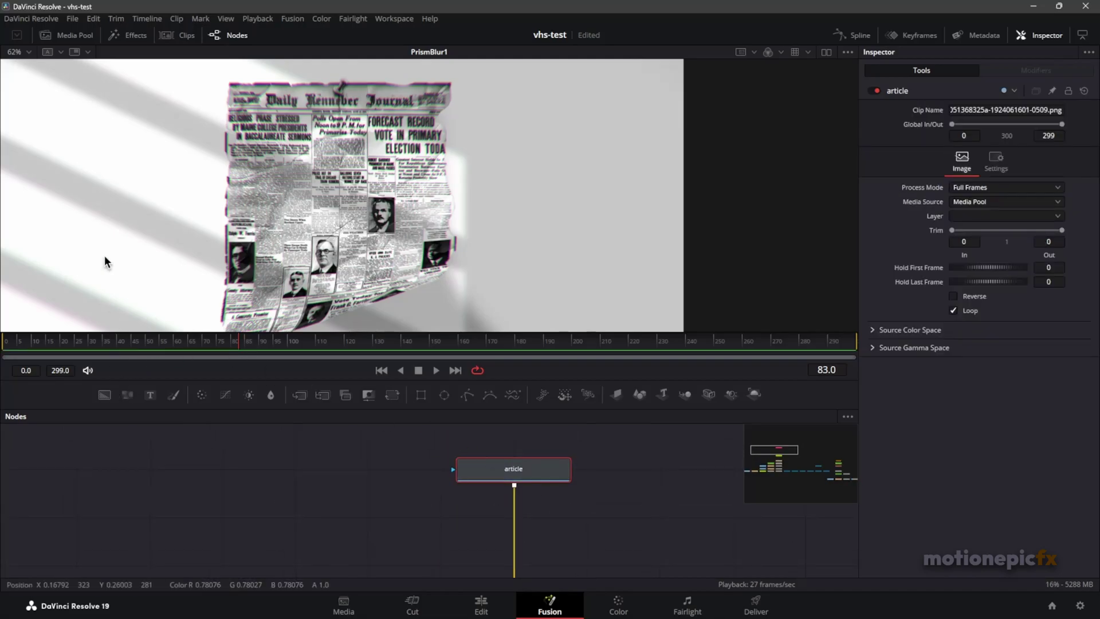
pyautogui.click(115, 36)
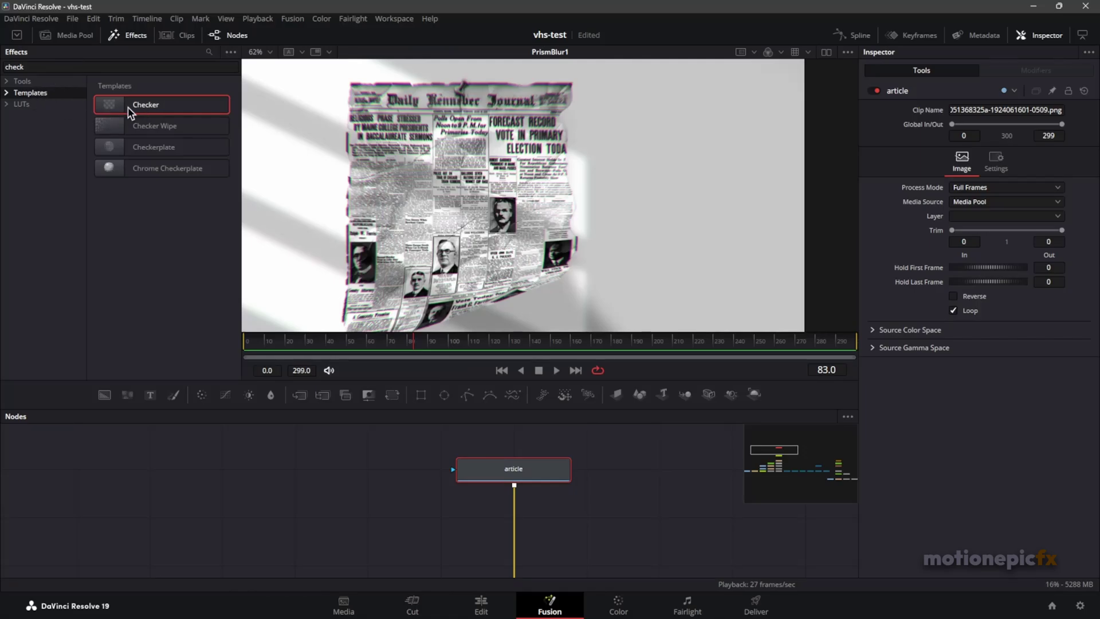
pyautogui.moveTo(136, 104); pyautogui.dragTo(513, 462)
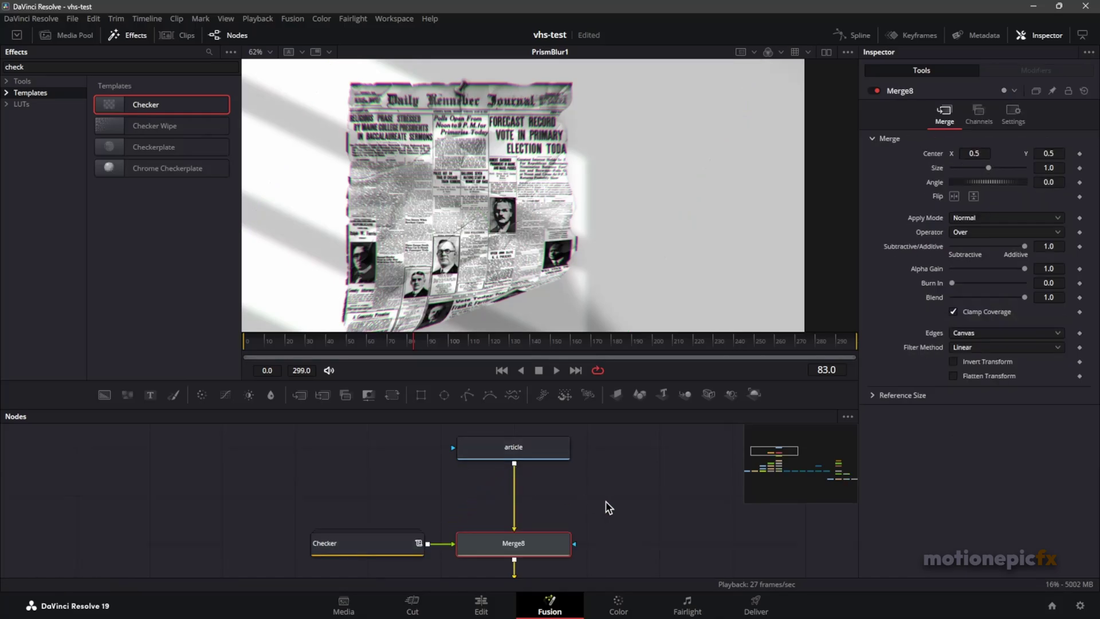
# Set the Checker pattern's Size to 0.004 and its Pixel Aspect Y to 1.114
pyautogui.click(363, 554)
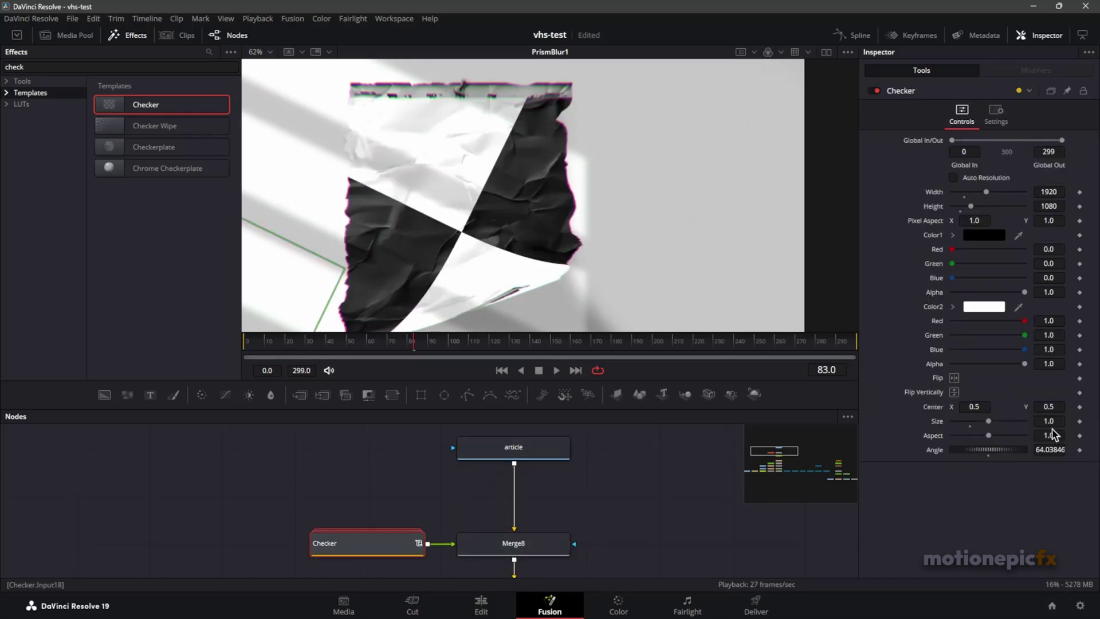
pyautogui.moveTo(989, 420); pyautogui.dragTo(953, 423)
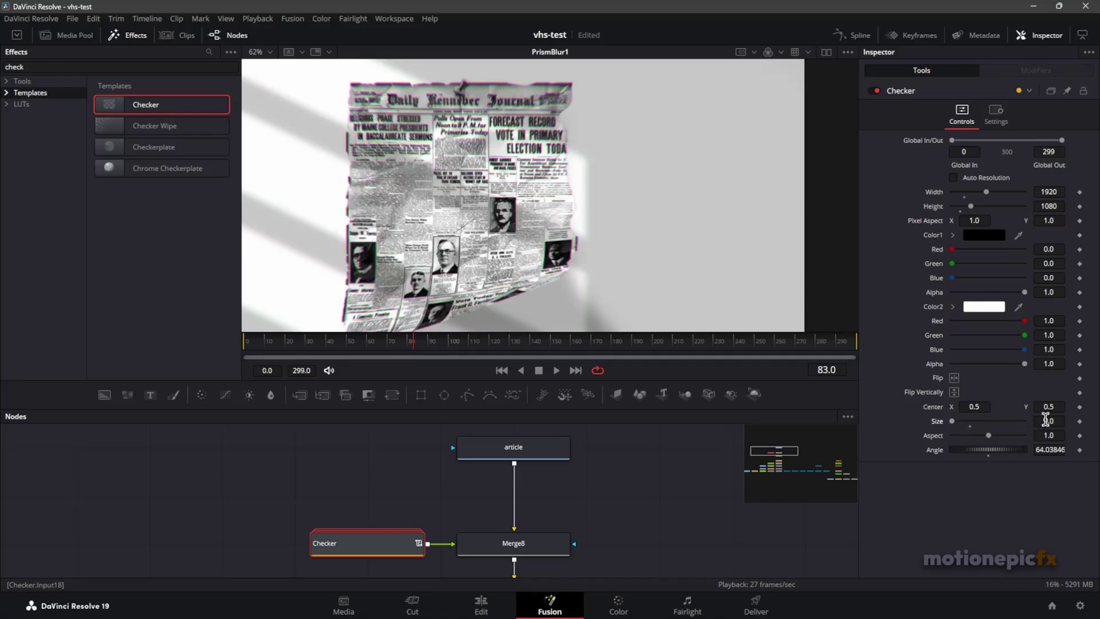
pyautogui.moveTo(1048, 420); pyautogui.dragTo(1051, 421)
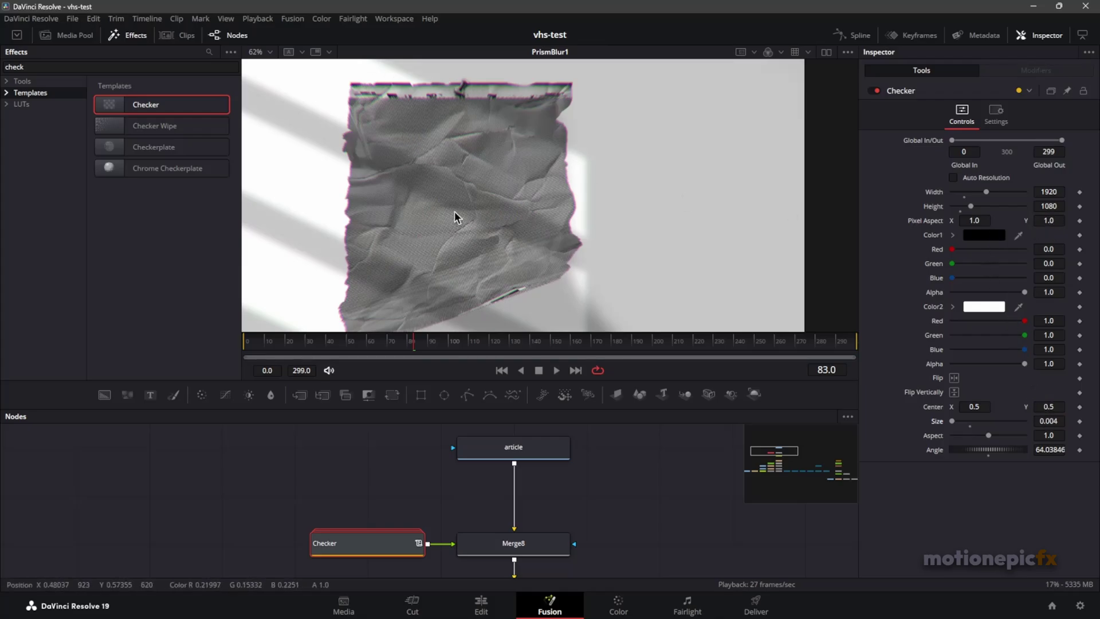
pyautogui.moveTo(1054, 220); pyautogui.dragTo(1074, 220)
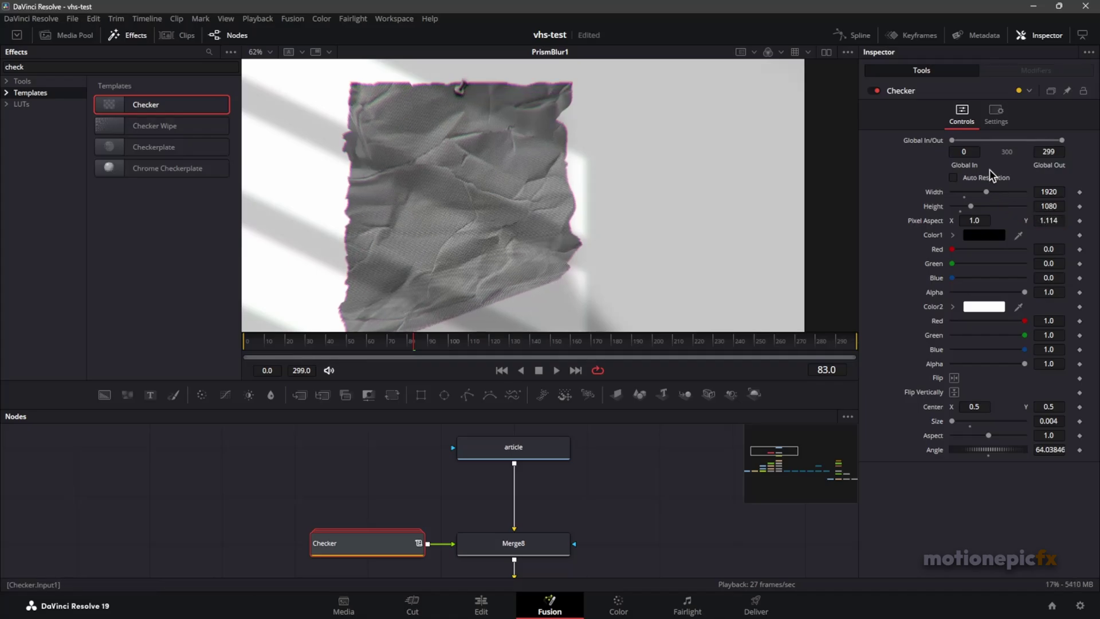
# Set Merge8's Apply Mode to Overlay and inspect the halftone texture on the newspaper up close
pyautogui.click(476, 542)
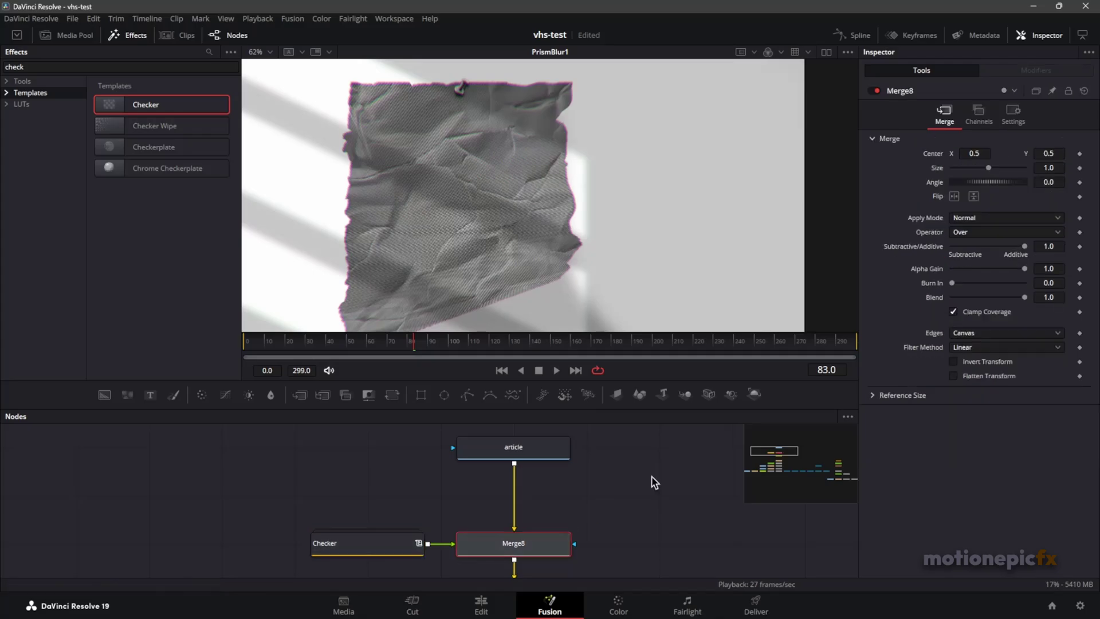
pyautogui.click(975, 219)
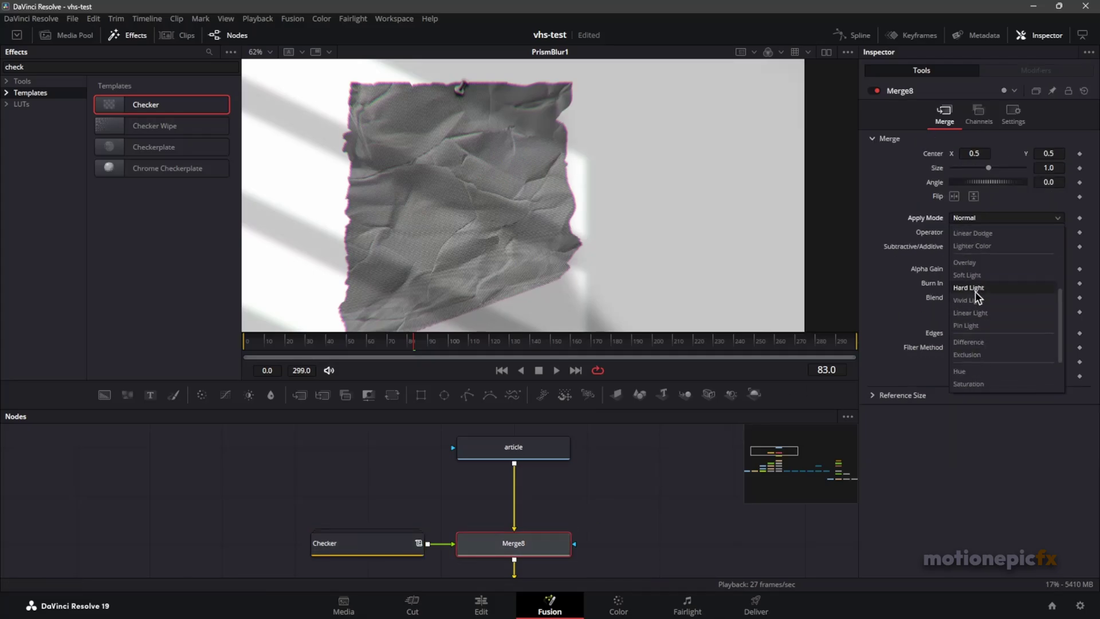
pyautogui.click(972, 262)
pyautogui.scroll(5, 476, 174)
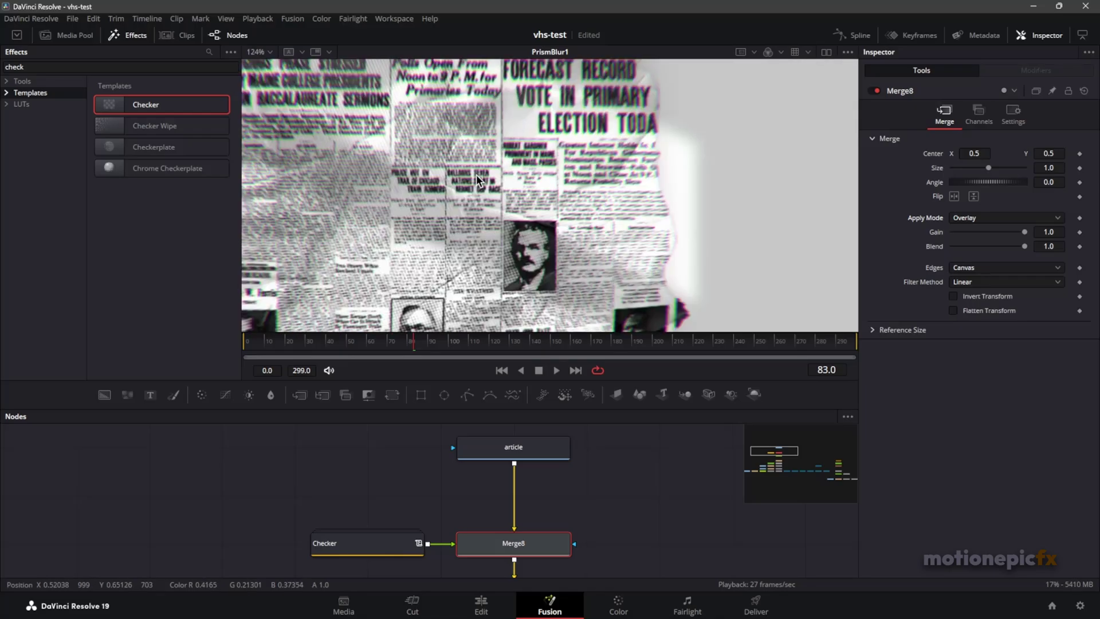
pyautogui.moveTo(488, 171); pyautogui.dragTo(491, 225)
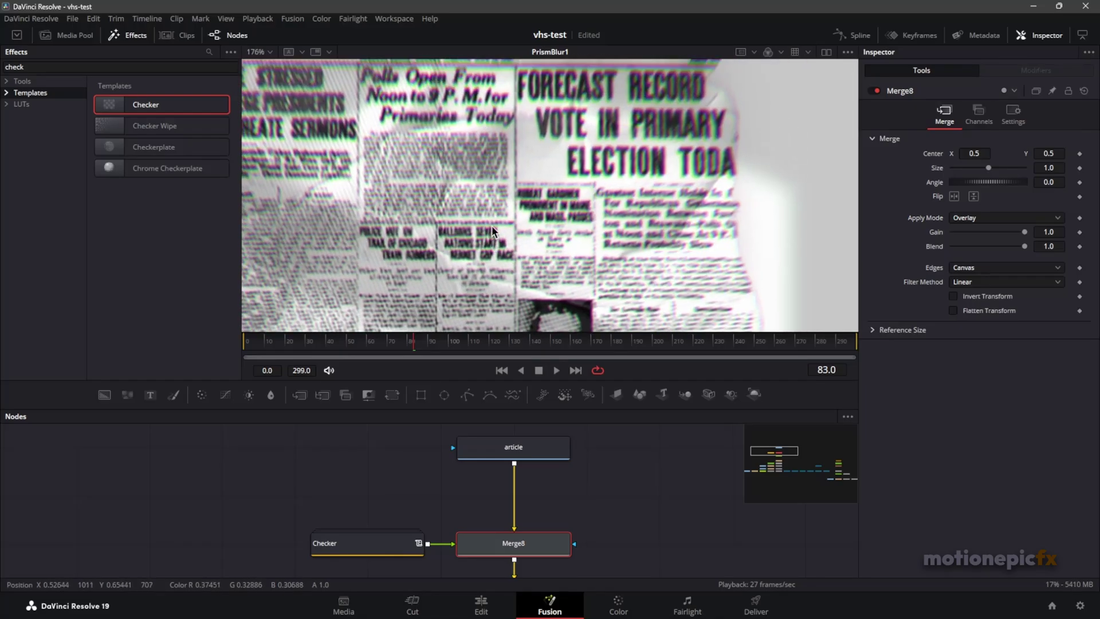
pyautogui.moveTo(454, 174); pyautogui.dragTo(488, 184)
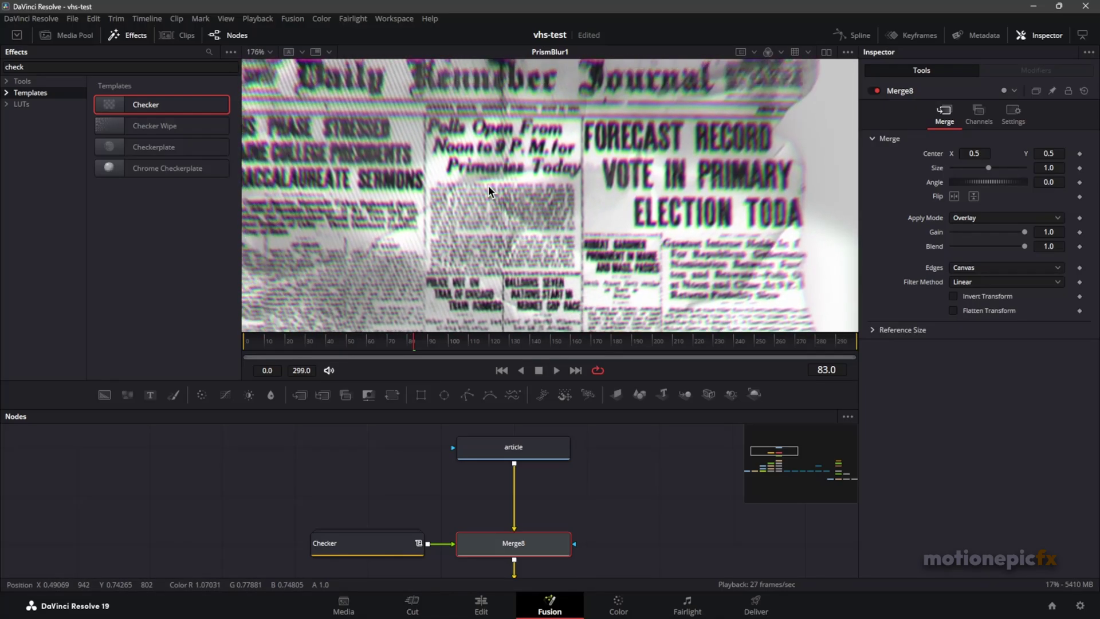
pyautogui.scroll(-2, 493, 186)
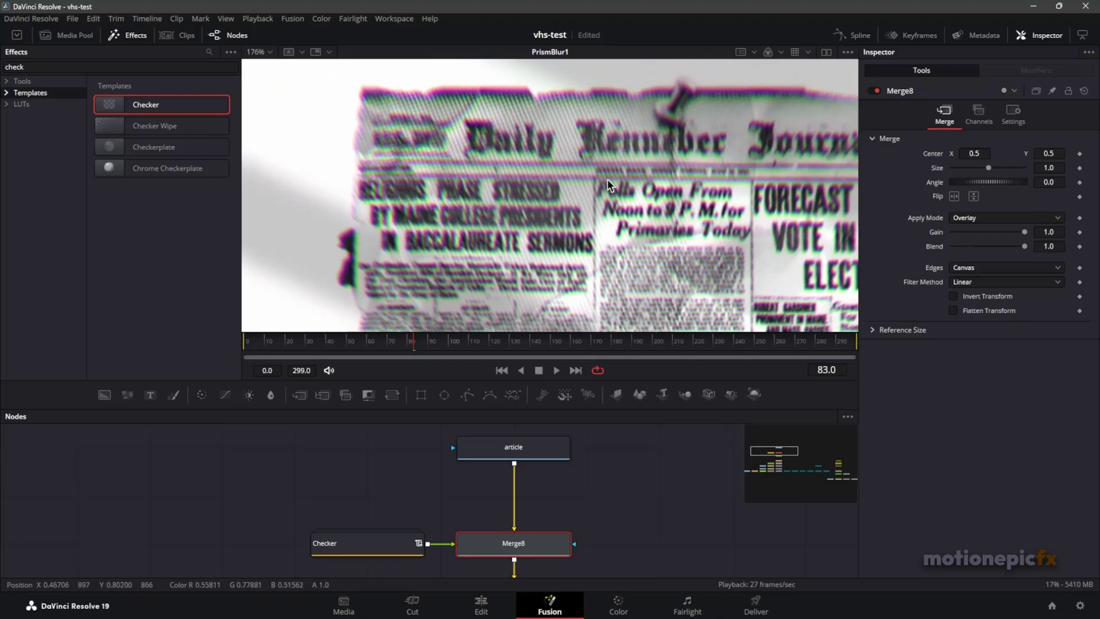
pyautogui.scroll(-2, 611, 187)
pyautogui.scroll(-2, 623, 484)
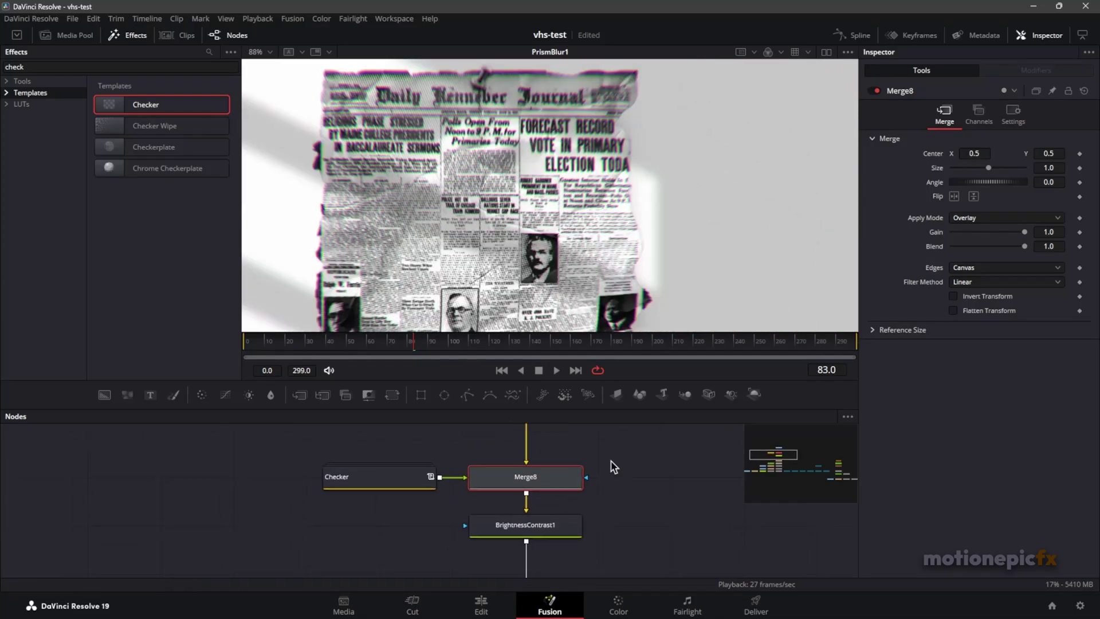
# Insert a Film Grain node between the article node and Merge8
pyautogui.scroll(2, 523, 459)
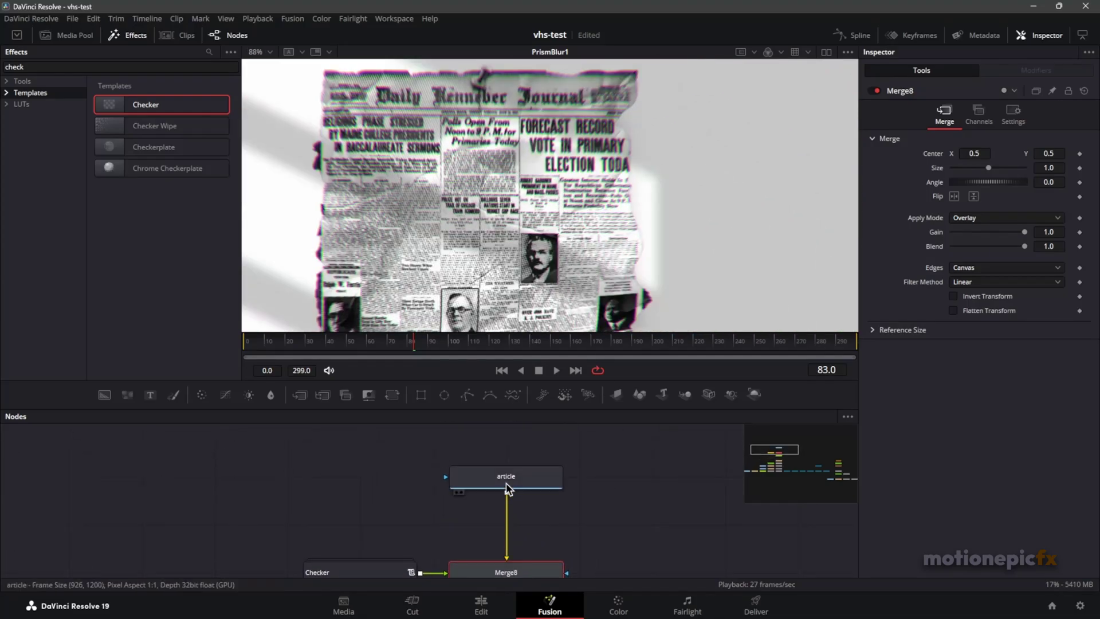
pyautogui.click(508, 478)
pyautogui.hotkey('shift', 'space')
pyautogui.write('pris')
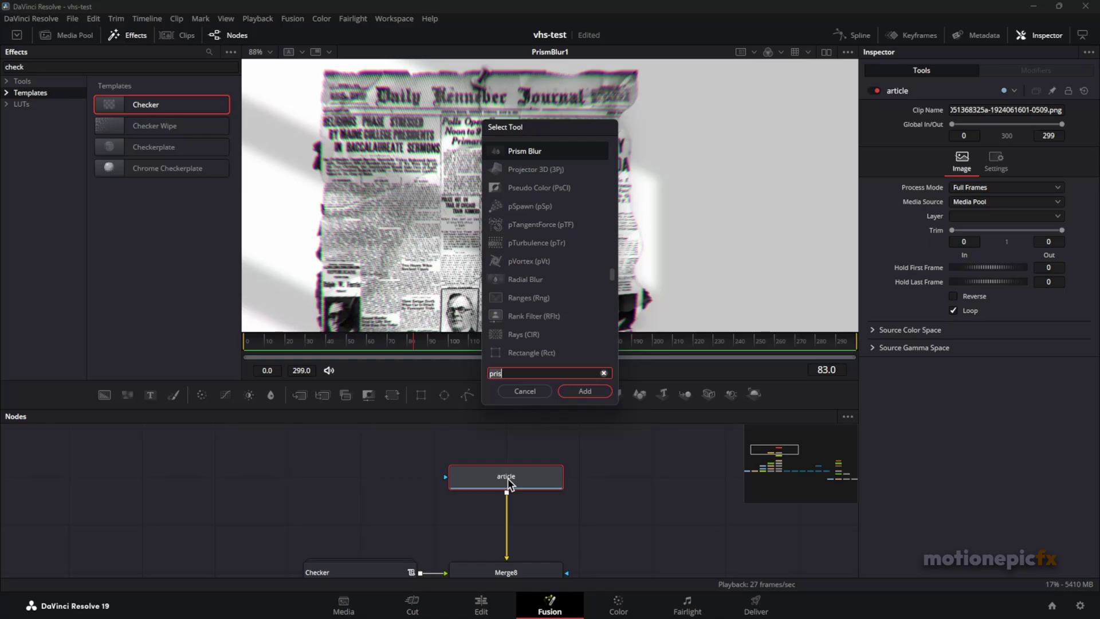
pyautogui.press('BackSpace')
pyautogui.press('BackSpace')
pyautogui.press('BackSpace')
pyautogui.press('BackSpace')
pyautogui.write('film')
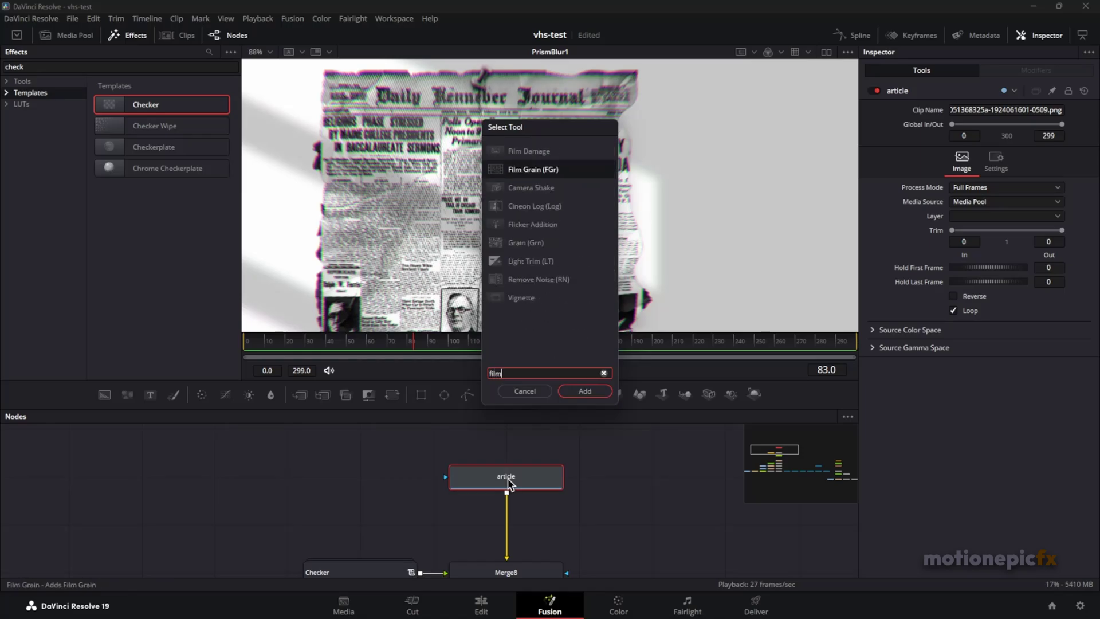
pyautogui.press('Return')
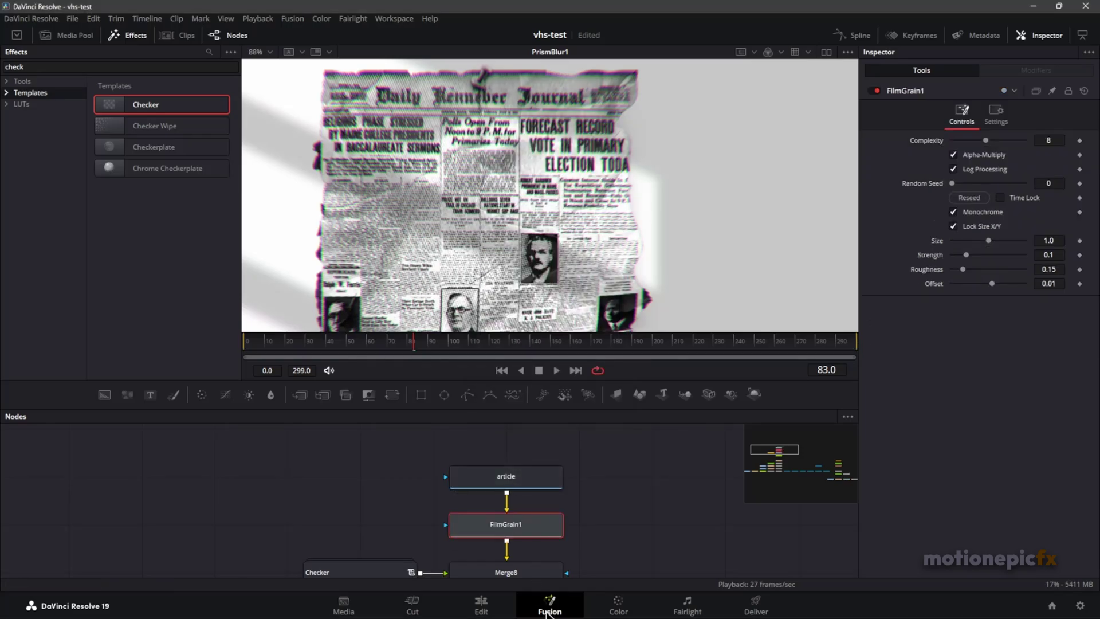
# Turn on Time Lock for the film grain, set its Strength to 0.0866, and compare the image with the grain bypassed
pyautogui.click(1010, 198)
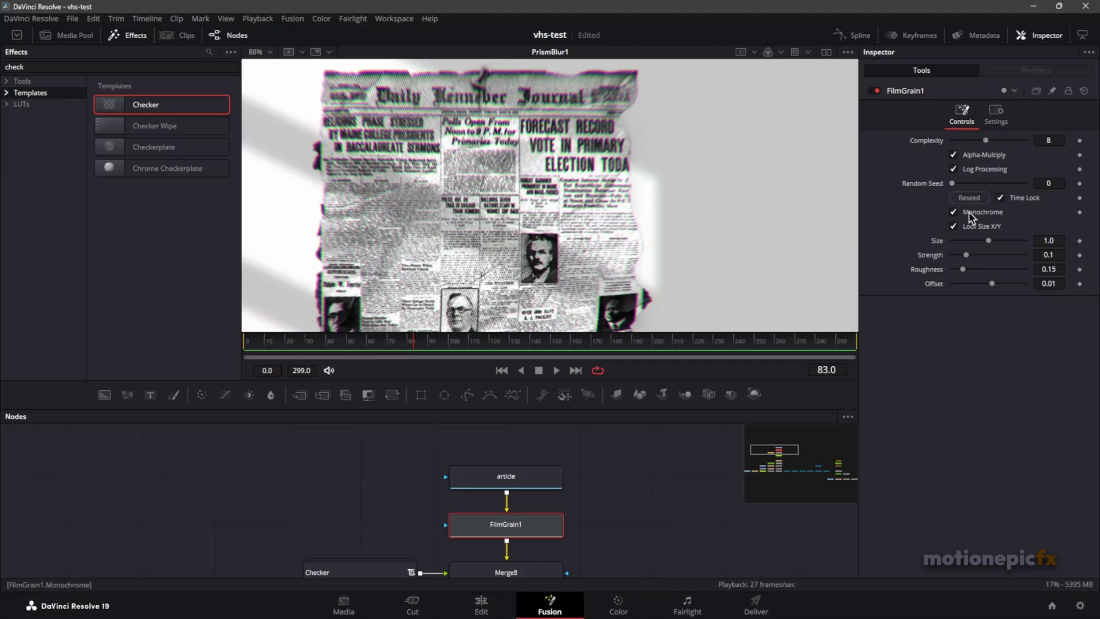
pyautogui.moveTo(970, 253)
pyautogui.mouseDown()
pyautogui.moveTo(1008, 256)
pyautogui.moveTo(966, 255)
pyautogui.mouseUp()
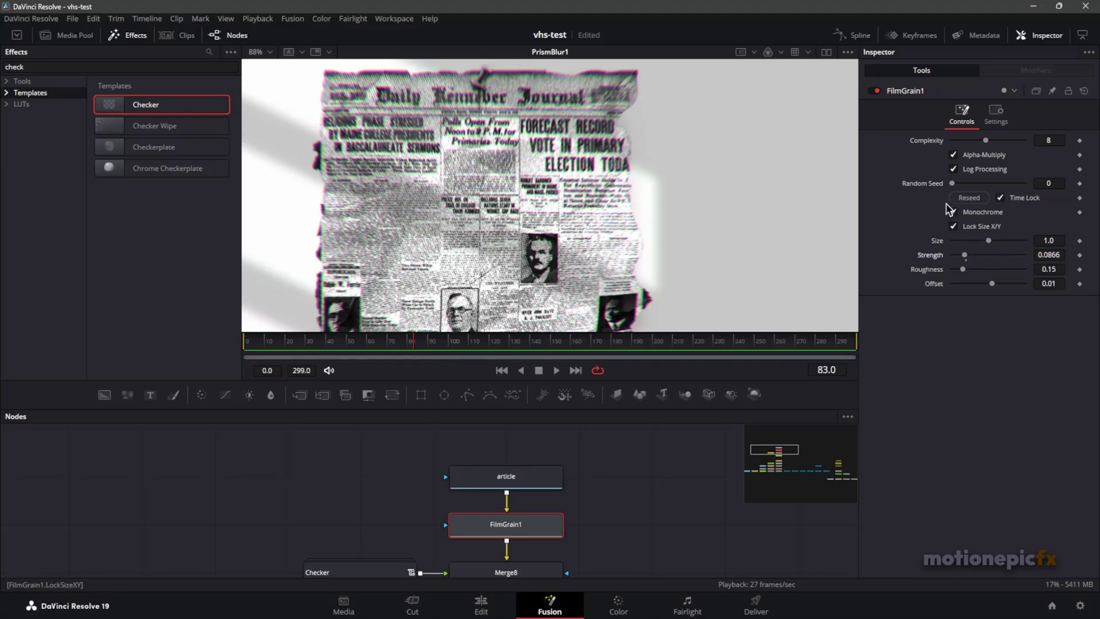
pyautogui.click(874, 91)
pyautogui.click(875, 92)
pyautogui.scroll(-3, 544, 184)
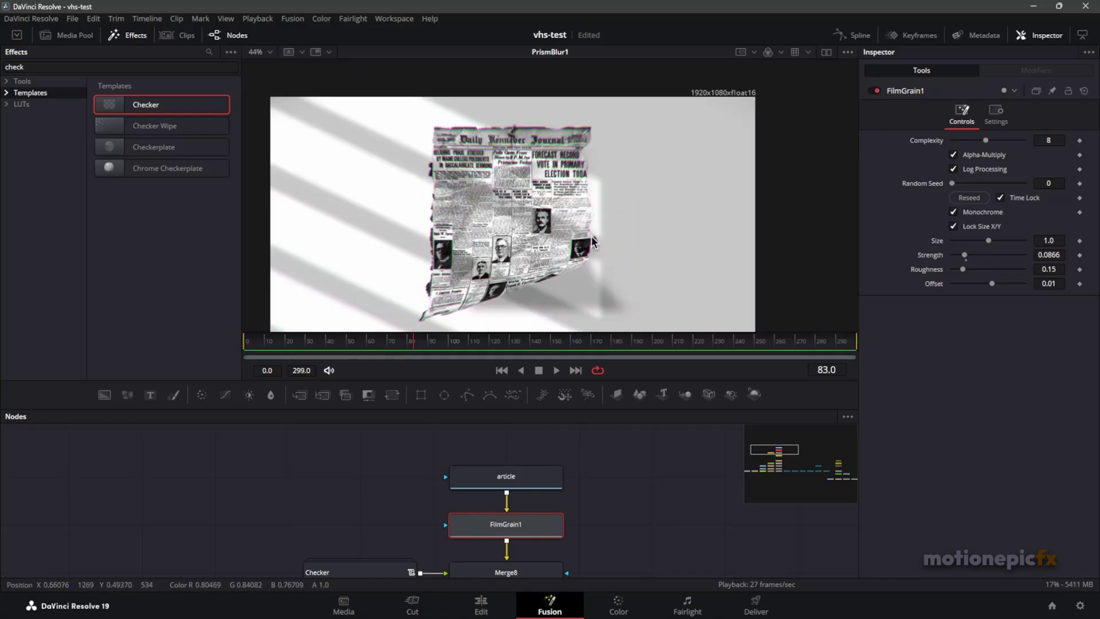
# Play back the PrismBlur1 composite from the first frame and hide the Effects library
pyautogui.moveTo(543, 184); pyautogui.dragTo(515, 149)
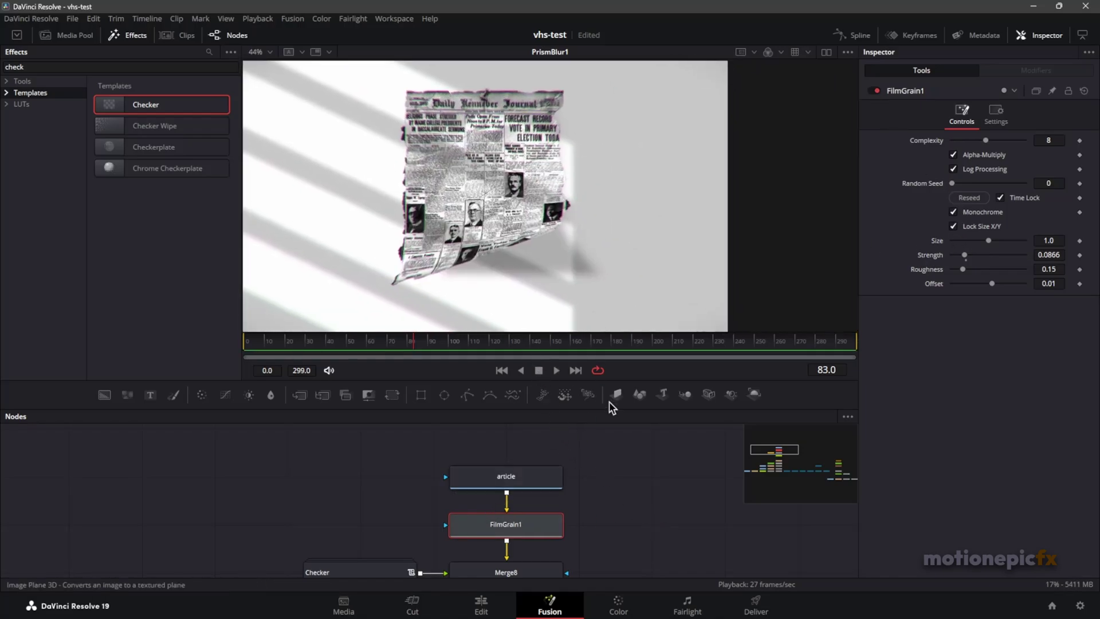
pyautogui.scroll(-1, 614, 467)
pyautogui.moveTo(708, 538); pyautogui.dragTo(196, 401)
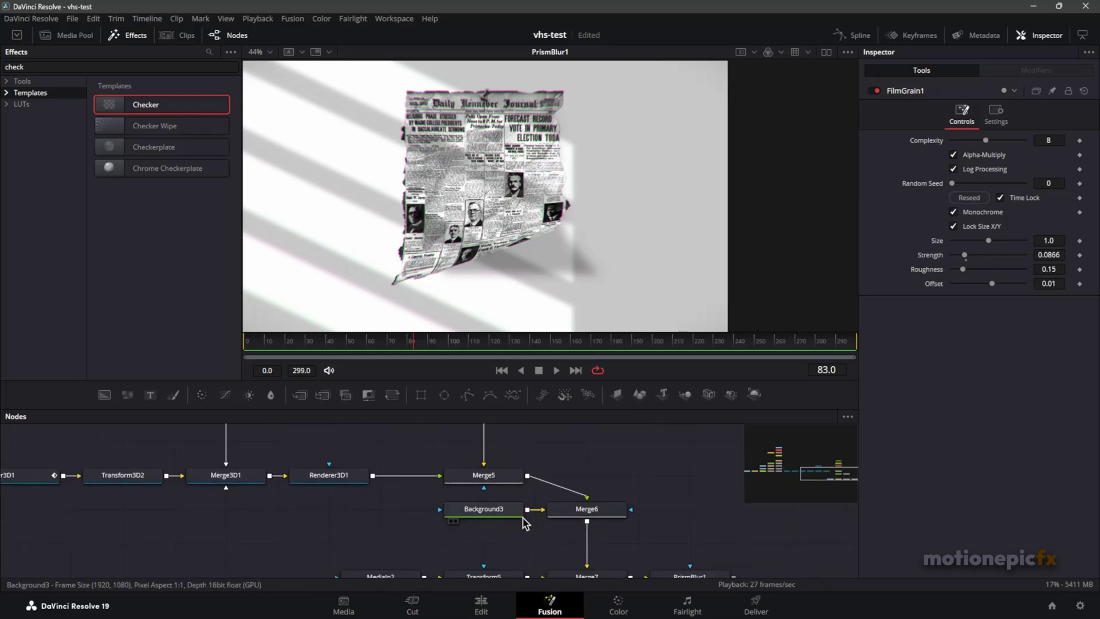
pyautogui.moveTo(601, 500); pyautogui.dragTo(465, 432)
pyautogui.click(577, 515)
pyautogui.click(478, 222)
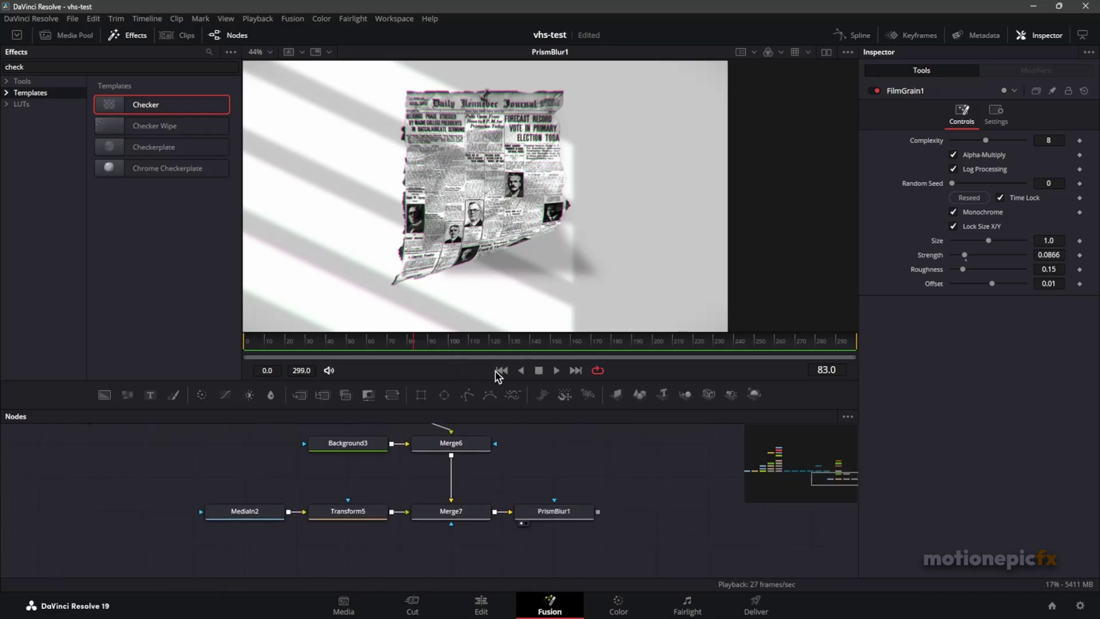
pyautogui.click(501, 371)
pyautogui.press('space')
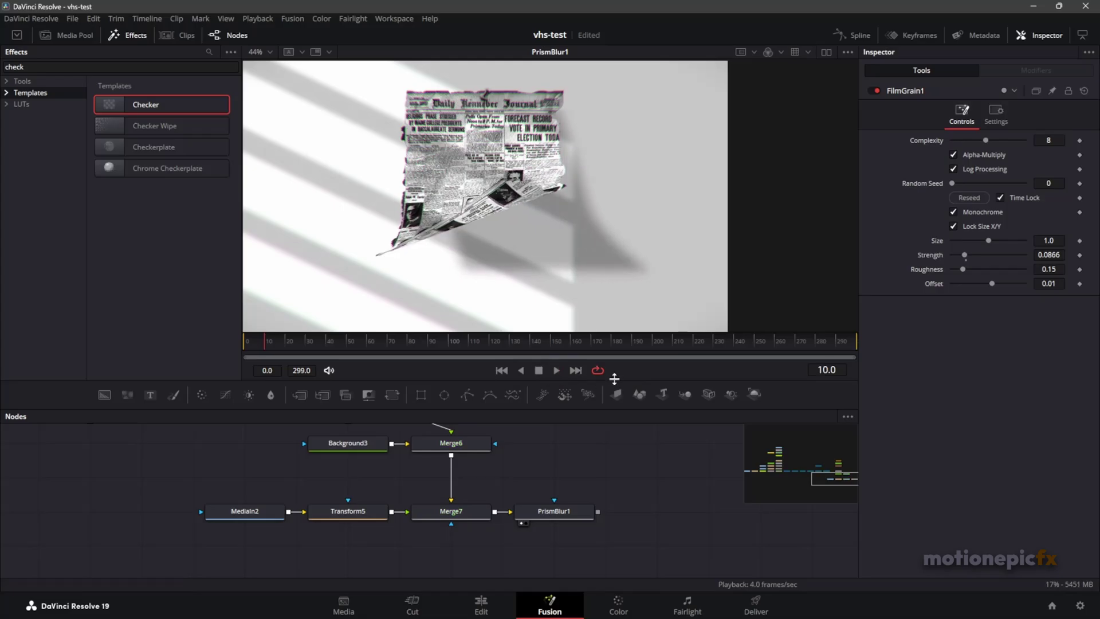
pyautogui.rightClick(628, 373)
pyautogui.click(614, 373)
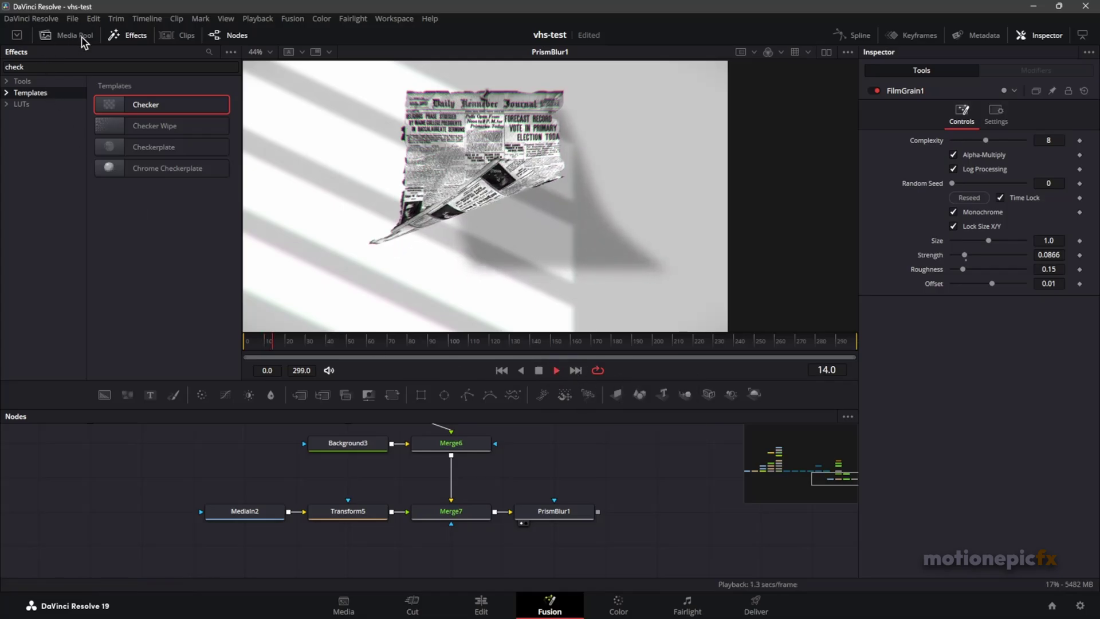
pyautogui.click(127, 35)
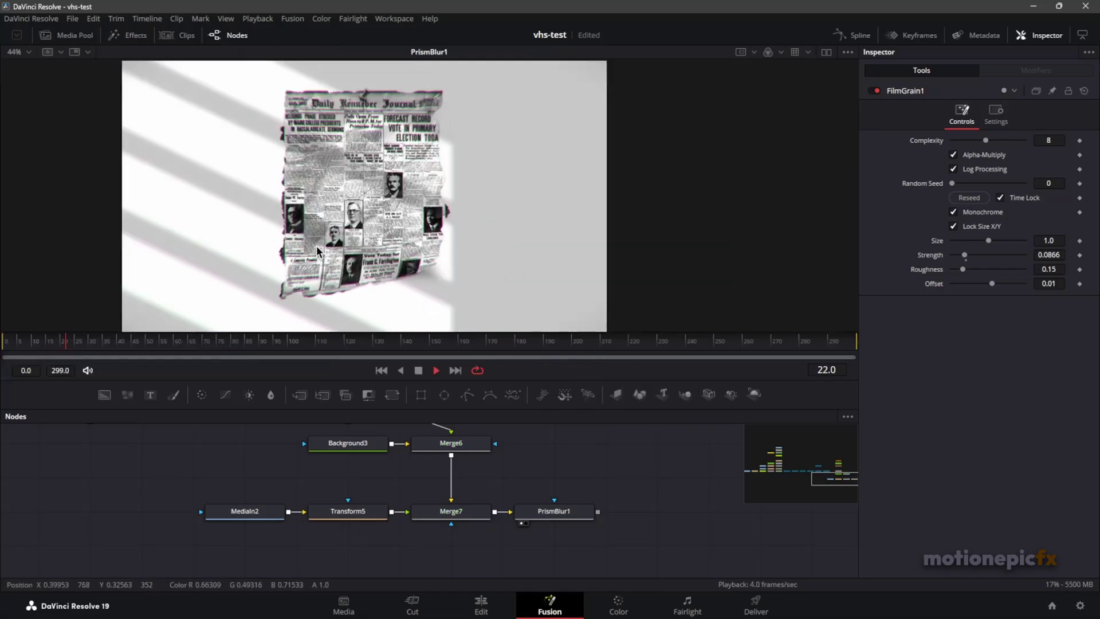